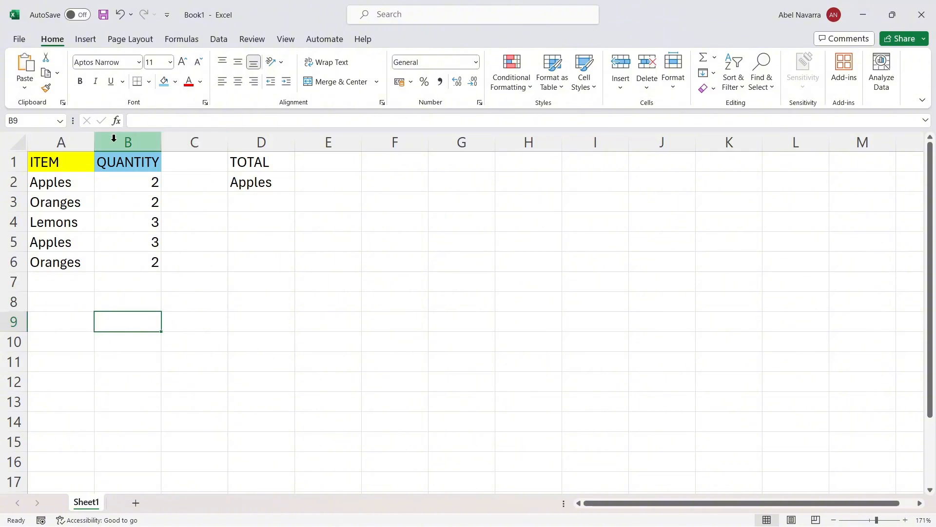
Review the quantity entered for each item in cells B2 through B6.
{"action": "left_click", "coordinate": [148, 185]}
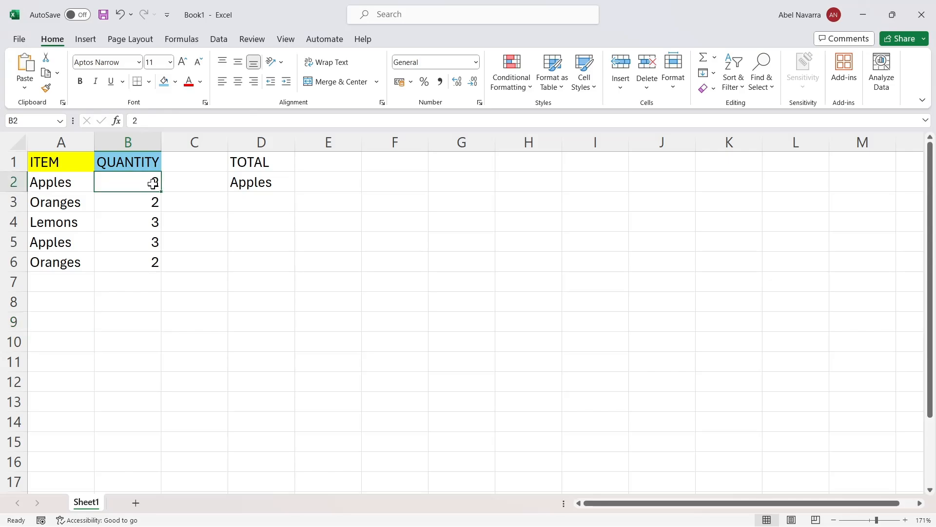
{"action": "left_click", "coordinate": [154, 205]}
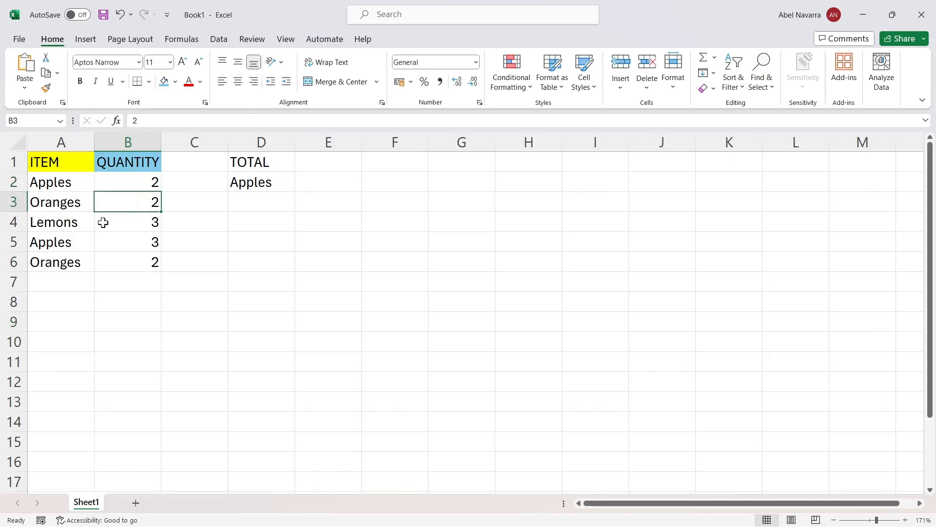
{"action": "left_click", "coordinate": [149, 220]}
{"action": "left_click", "coordinate": [155, 247]}
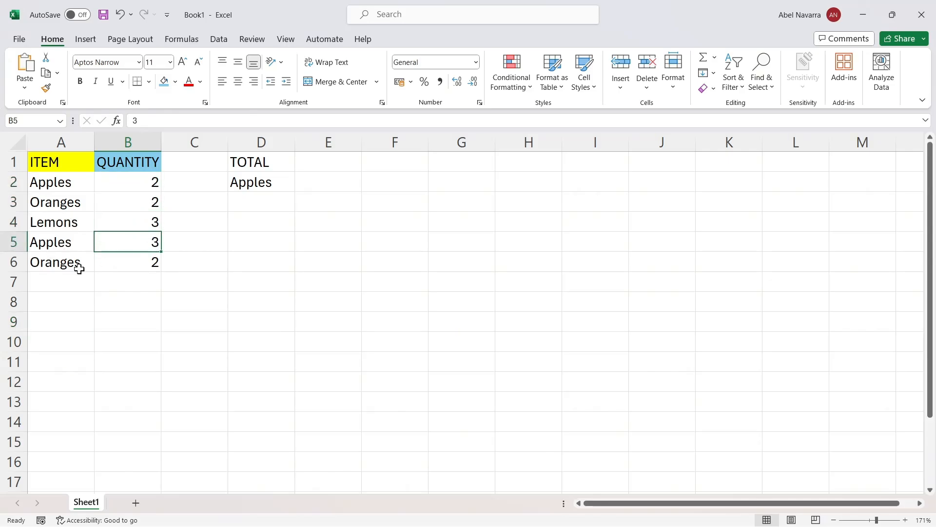
{"action": "left_click", "coordinate": [153, 264]}
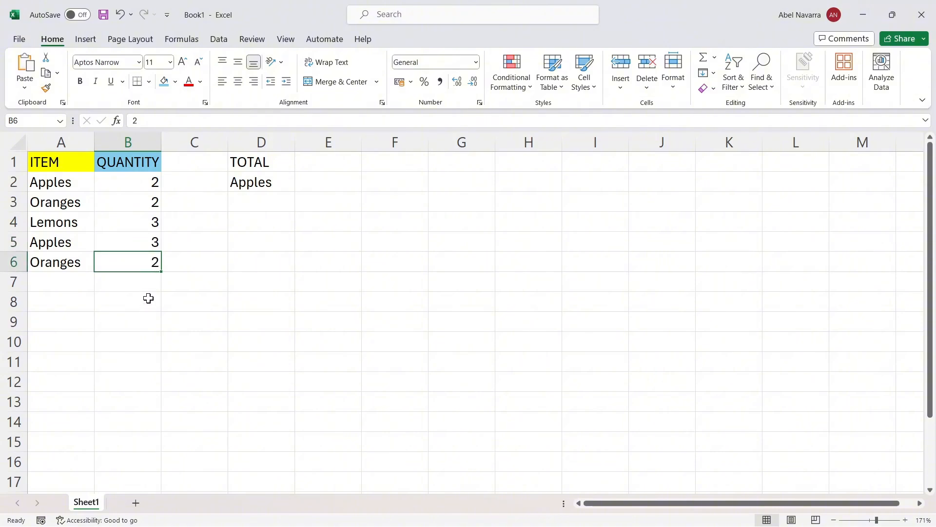
Total the quantities in cell B7 with the formula =B2+B3+B4+B5+B6.
{"action": "left_click", "coordinate": [150, 283]}
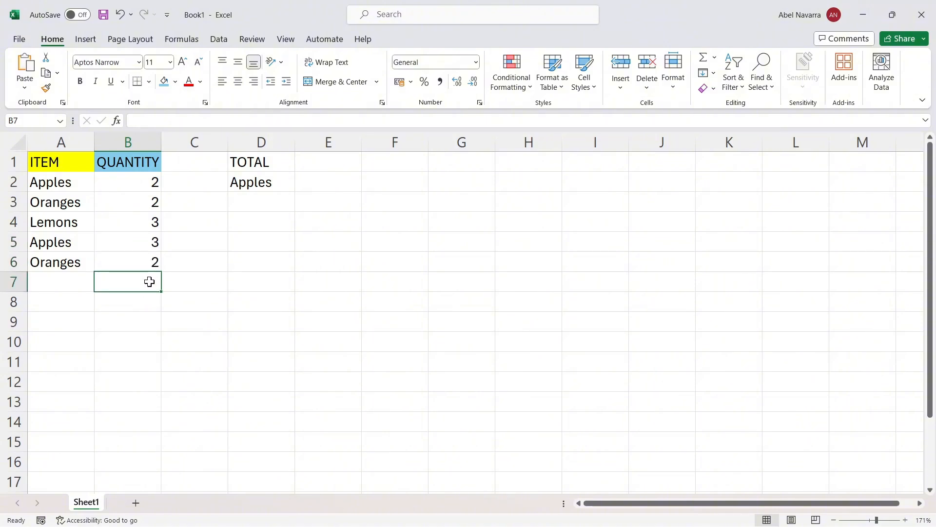
{"action": "type", "text": "="}
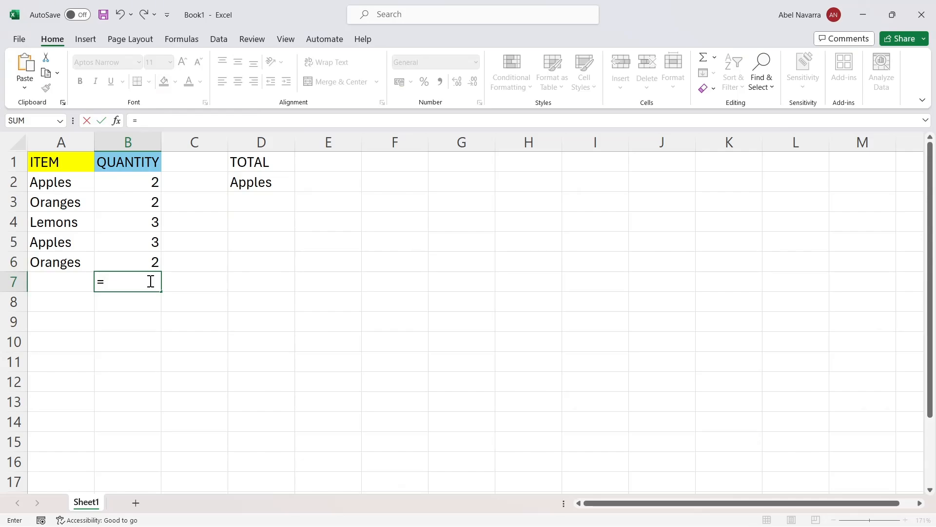
{"action": "type", "text": "B2"}
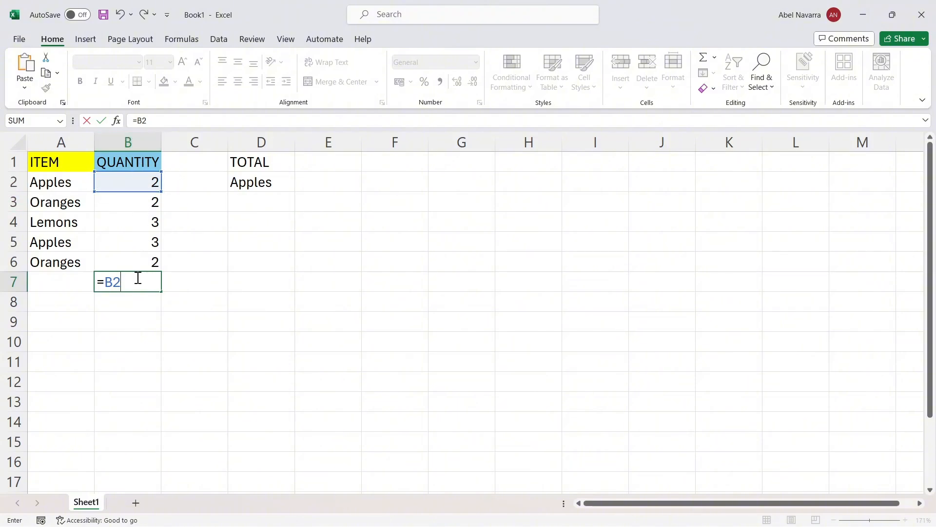
{"action": "type", "text": "+B3"}
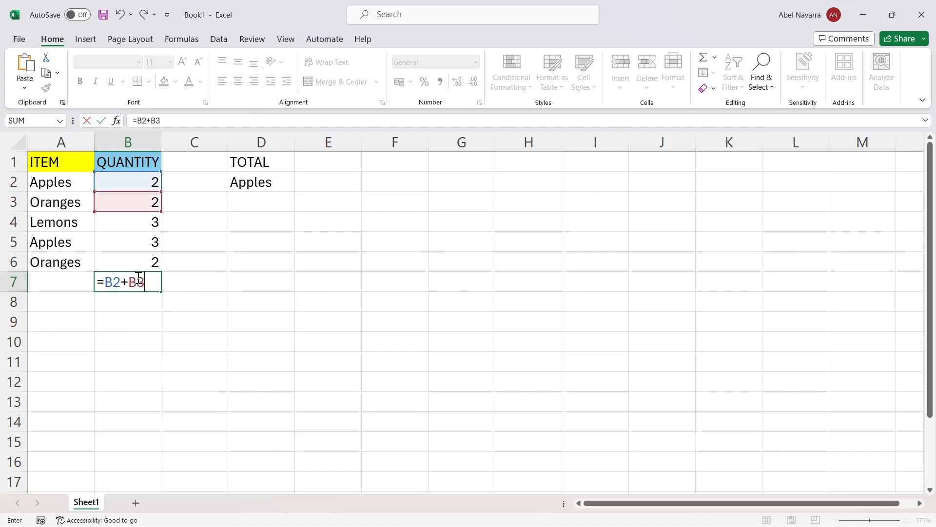
{"action": "type", "text": "=B4"}
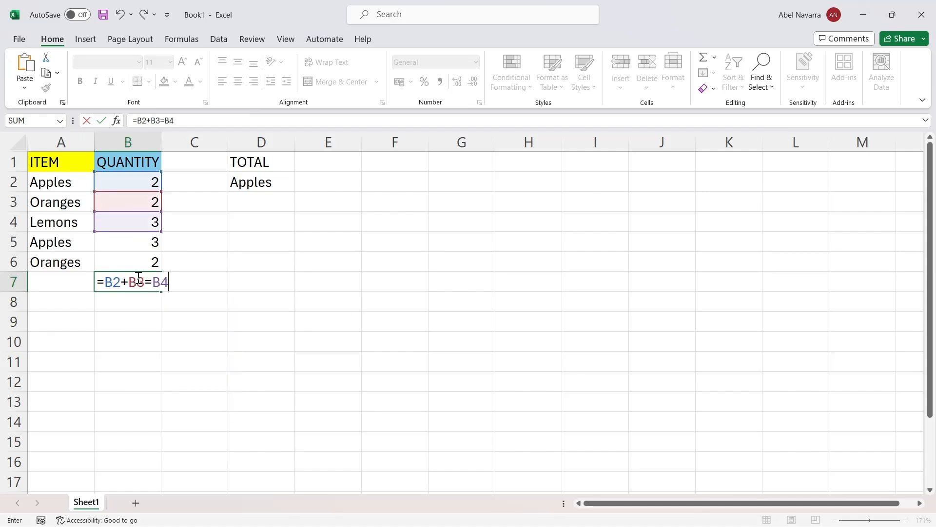
{"action": "type", "text": "=B5"}
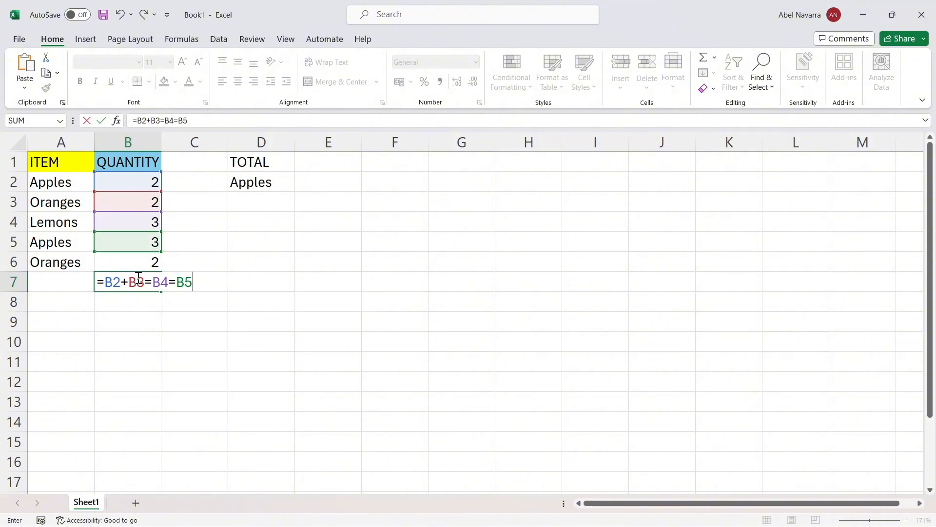
{"action": "type", "text": "="}
{"action": "key", "text": "BackSpace"}
{"action": "key", "text": "BackSpace"}
{"action": "key", "text": "BackSpace"}
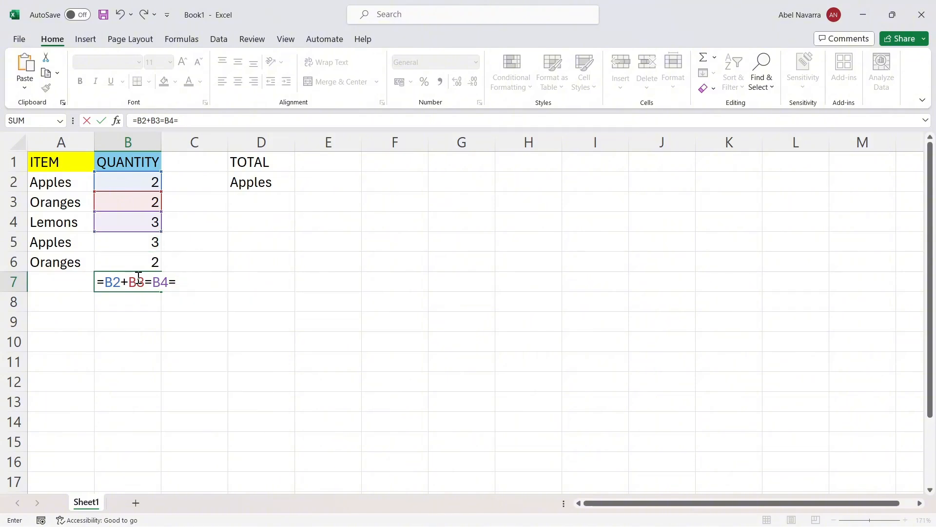
{"action": "key", "text": "BackSpace"}
{"action": "key", "text": "BackSpace"}
{"action": "key", "text": "BackSpace"}
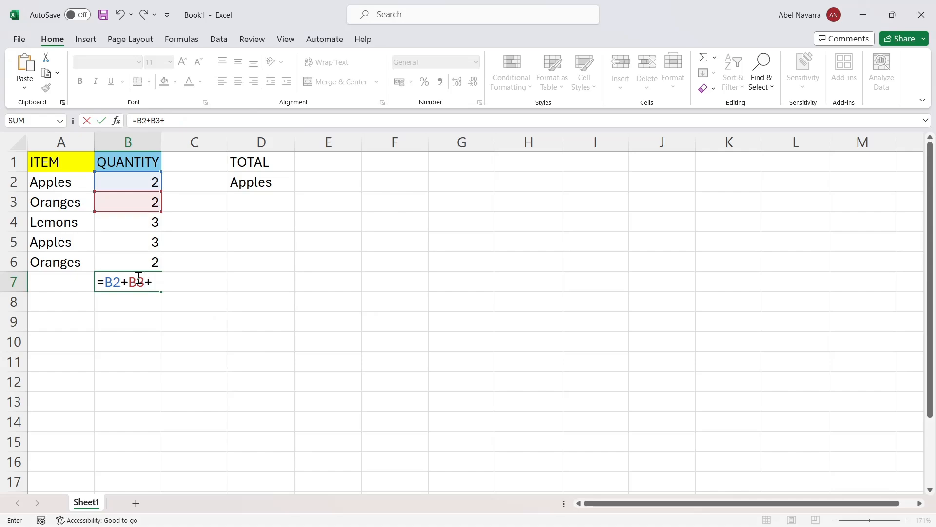
{"action": "type", "text": "b"}
{"action": "key", "text": "BackSpace"}
{"action": "type", "text": "B"}
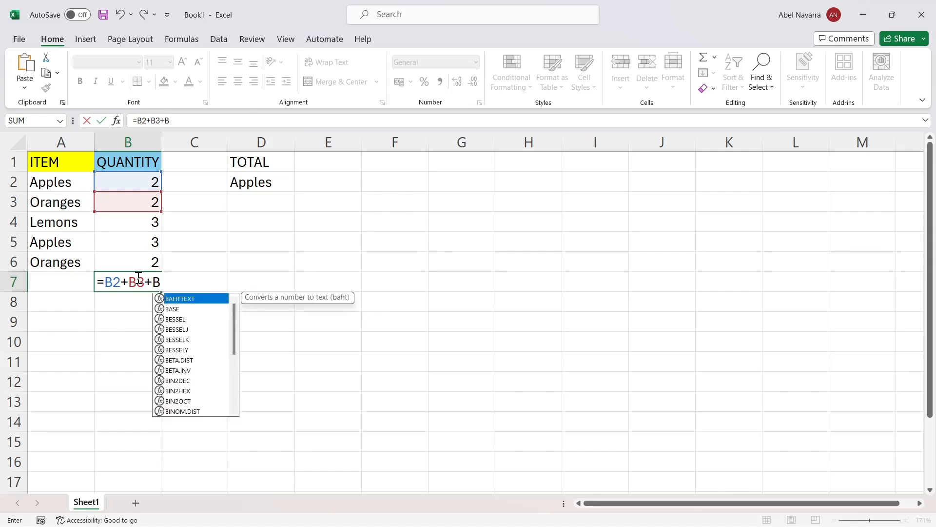
{"action": "type", "text": "4+"}
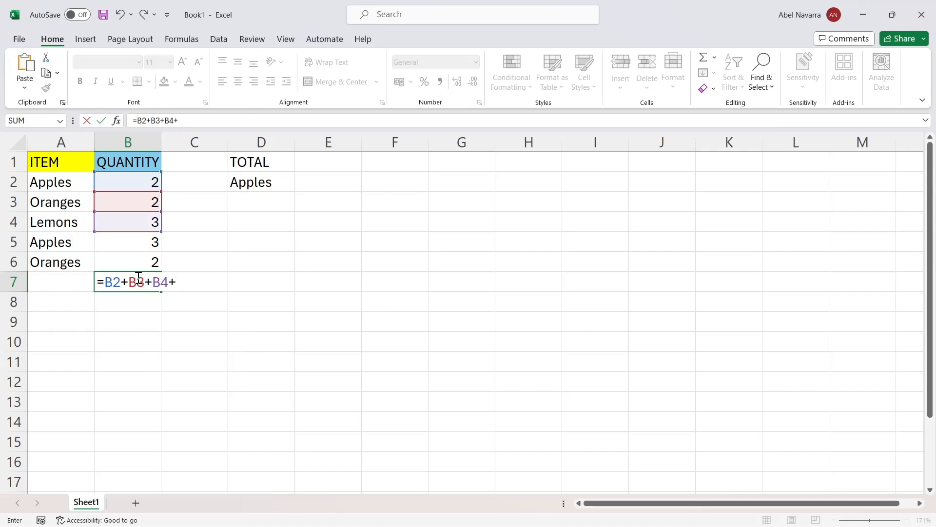
{"action": "type", "text": "B5"}
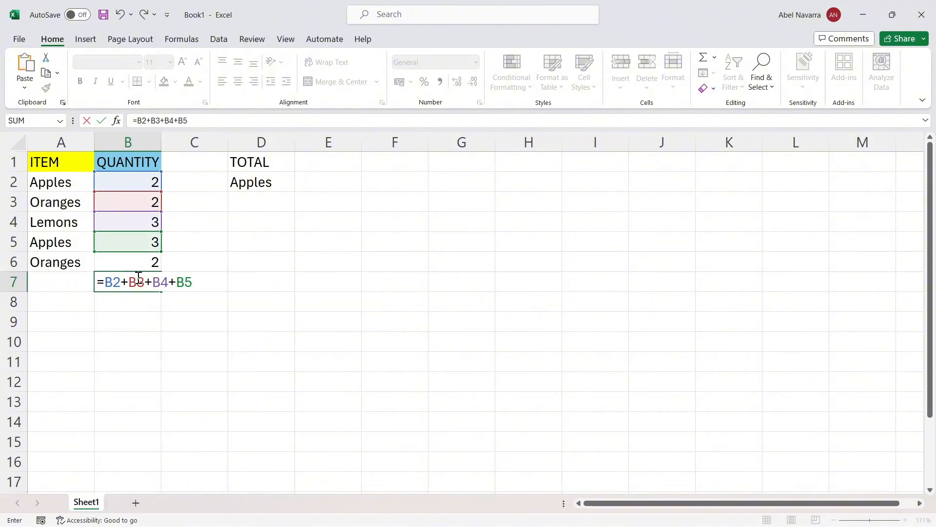
{"action": "type", "text": "+B"}
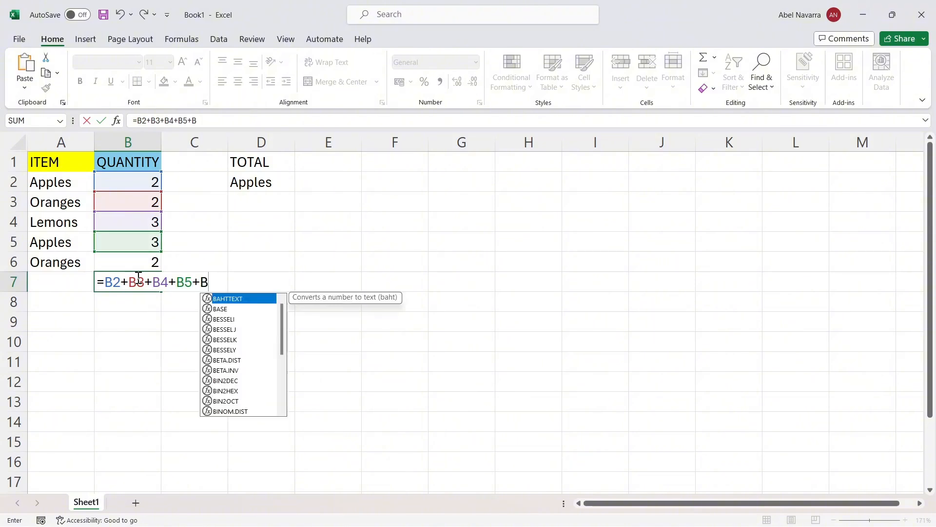
{"action": "type", "text": "6"}
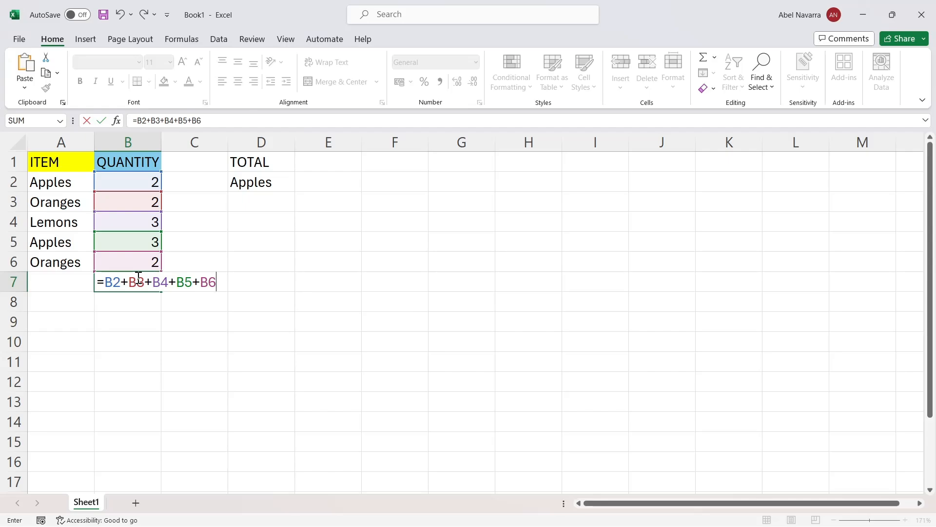
{"action": "key", "text": "Return"}
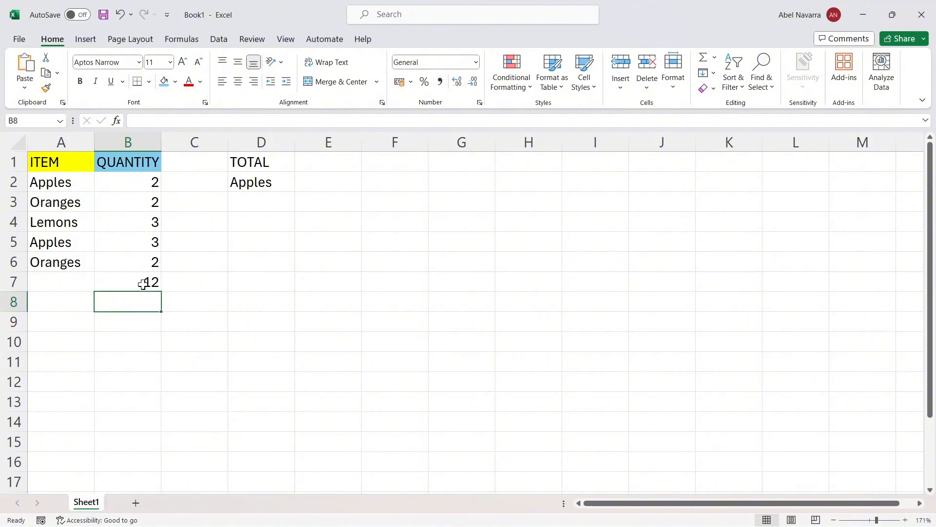
Test the addition formula by setting the Apples quantity in B2 to 5, and undo that change.
{"action": "left_click", "coordinate": [151, 182]}
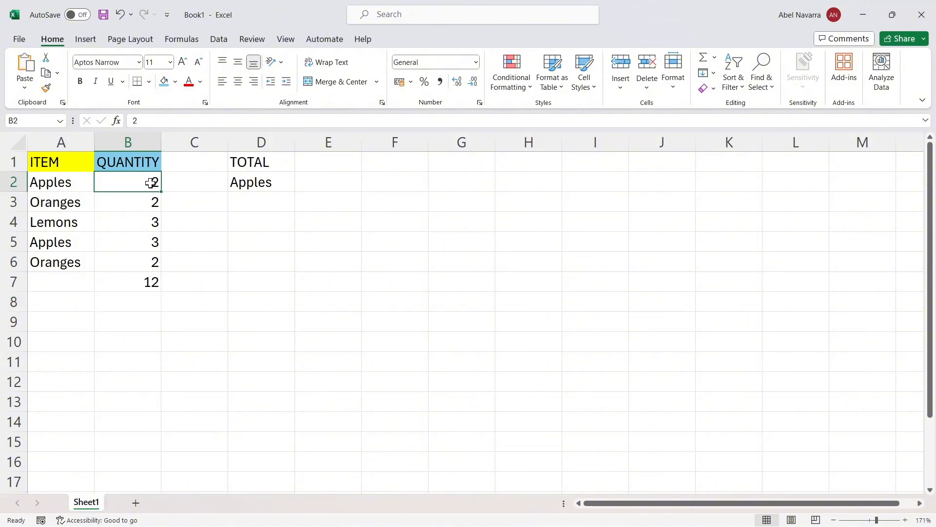
{"action": "left_click", "coordinate": [155, 265]}
{"action": "double_click", "coordinate": [157, 183]}
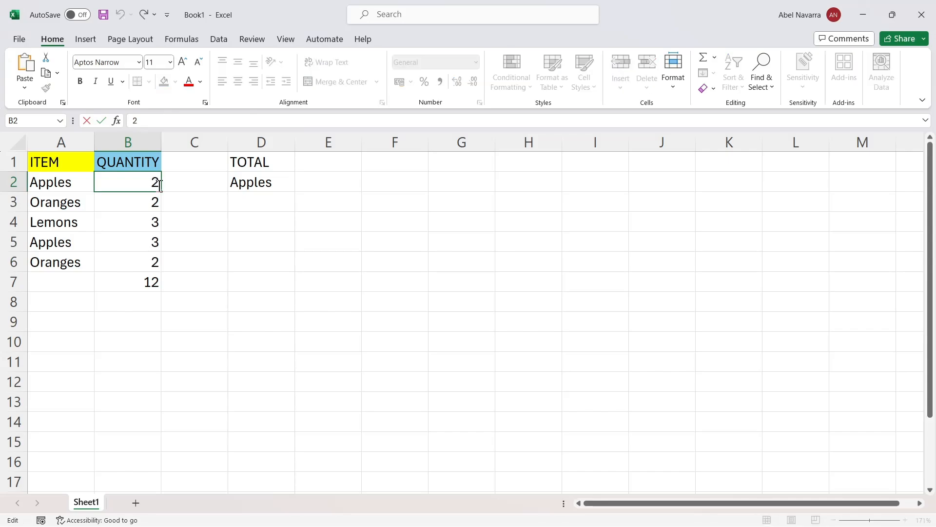
{"action": "key", "text": "BackSpace"}
{"action": "type", "text": "5"}
{"action": "key", "text": "Return"}
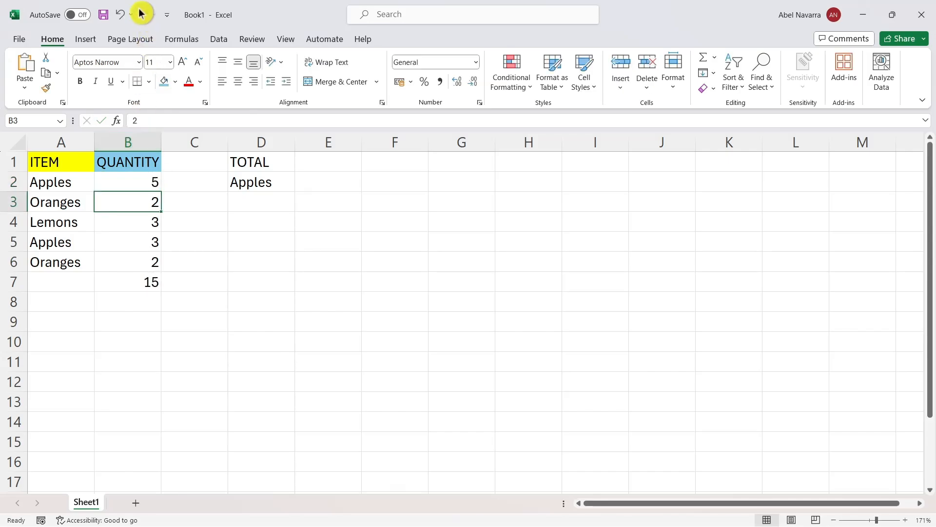
{"action": "left_click", "coordinate": [119, 15]}
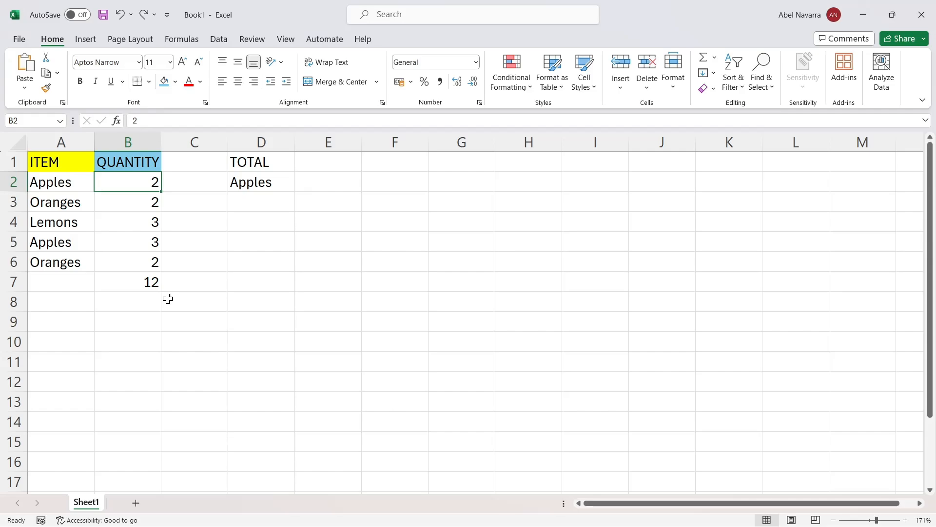
Replace the addition formula in cell B7 with =SUM(B2:B6).
{"action": "left_click", "coordinate": [149, 280]}
{"action": "double_click", "coordinate": [150, 280]}
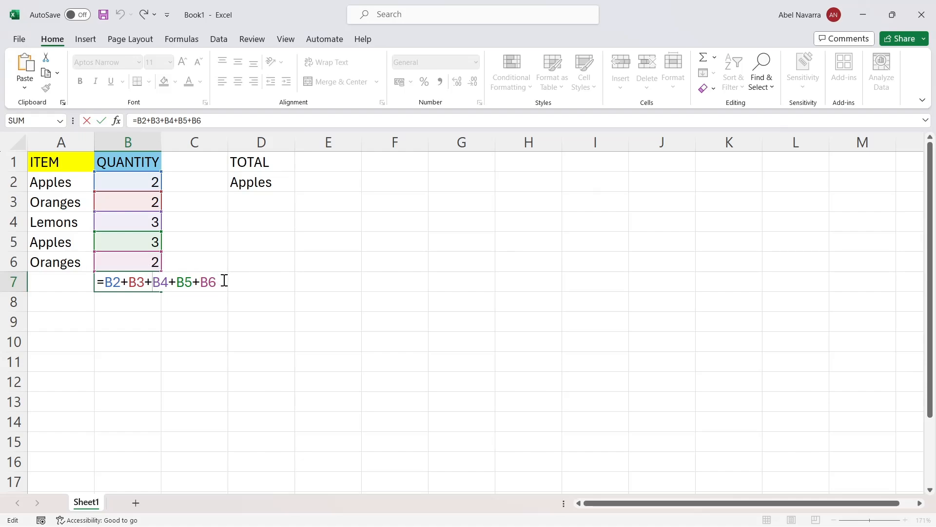
{"action": "left_click_drag", "start_coordinate": [224, 279], "coordinate": [100, 283]}
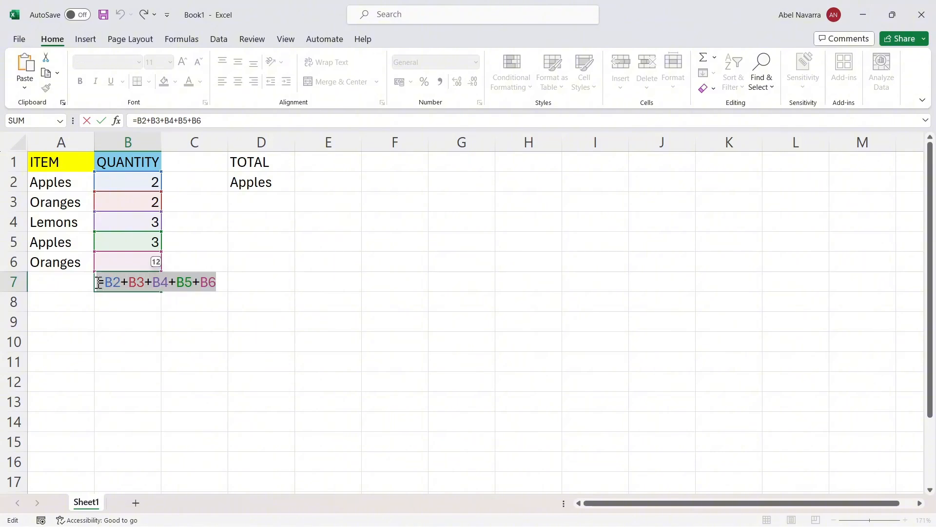
{"action": "key", "text": "BackSpace"}
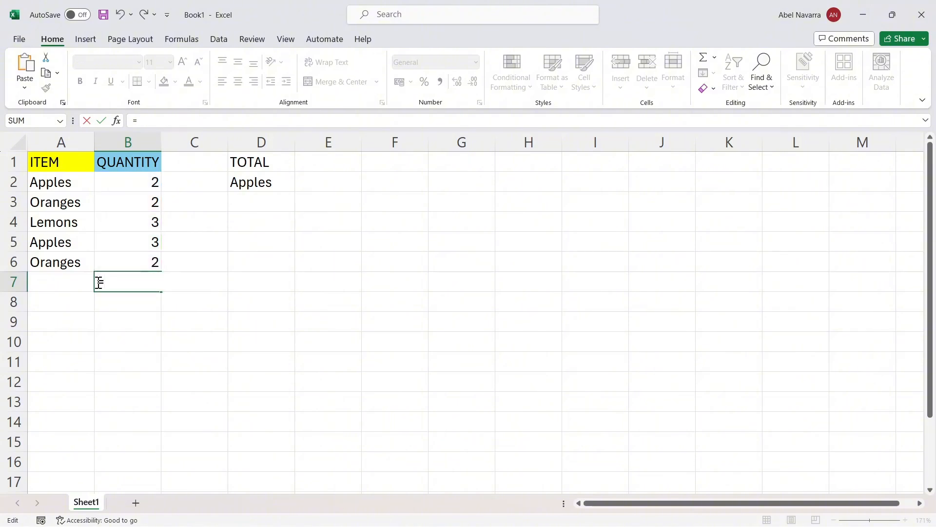
{"action": "type", "text": "SUM"}
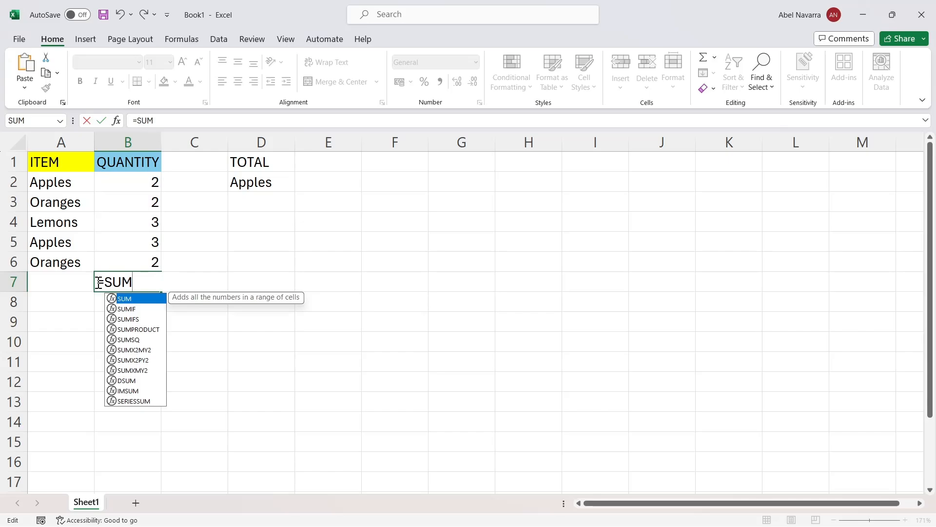
{"action": "type", "text": "("}
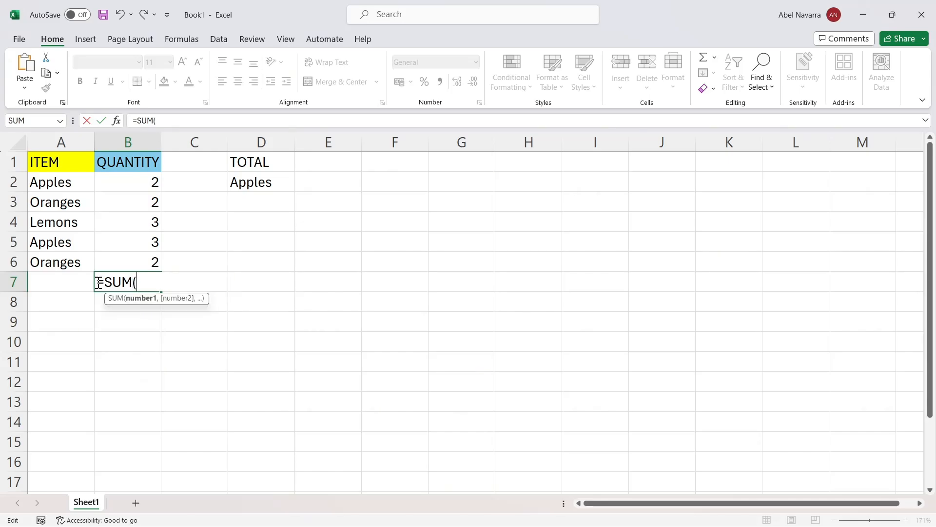
{"action": "type", "text": "B2"}
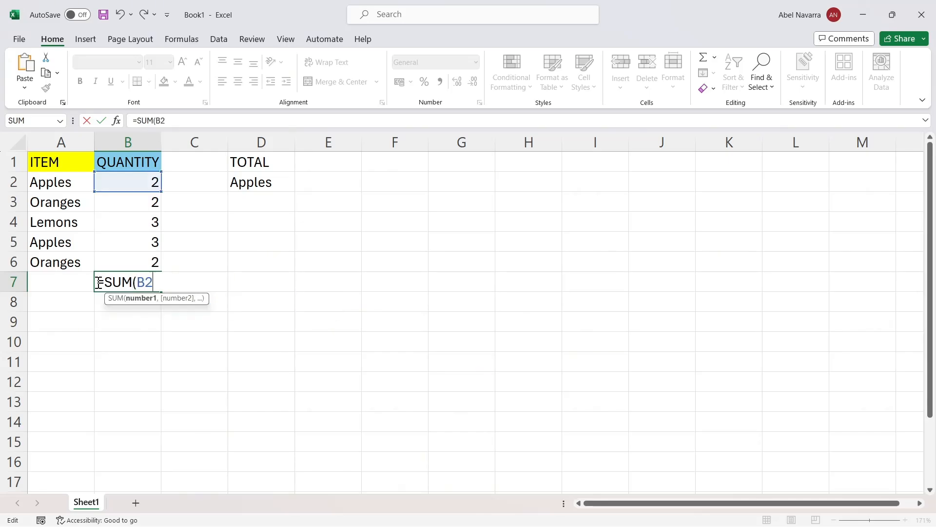
{"action": "type", "text": ":B6"}
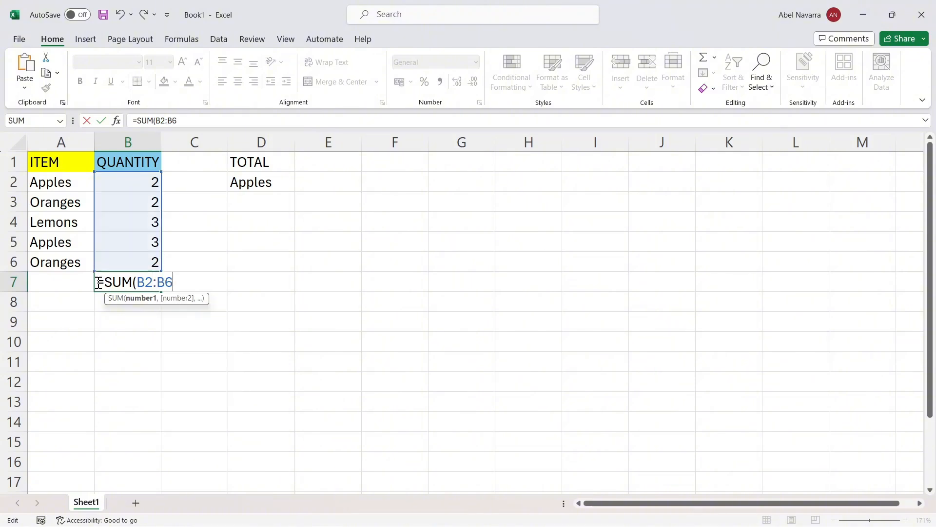
{"action": "type", "text": ")"}
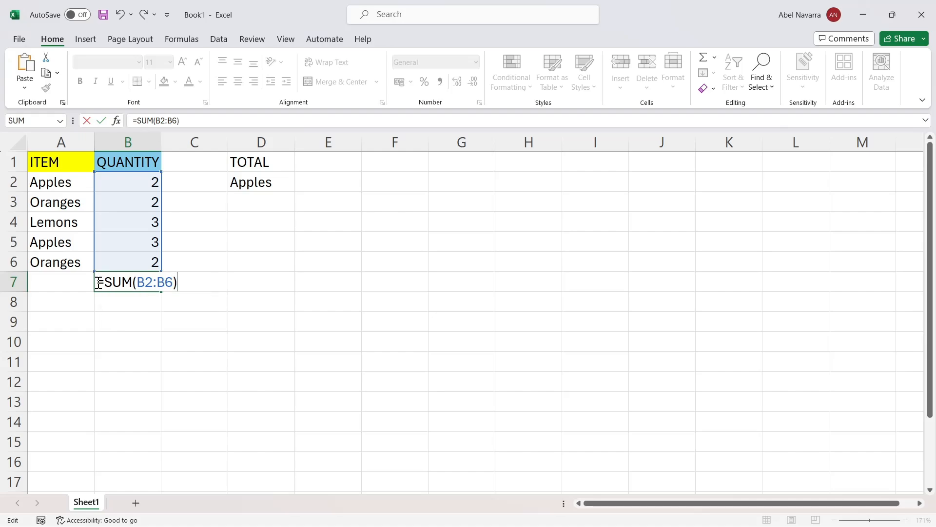
{"action": "key", "text": "Return"}
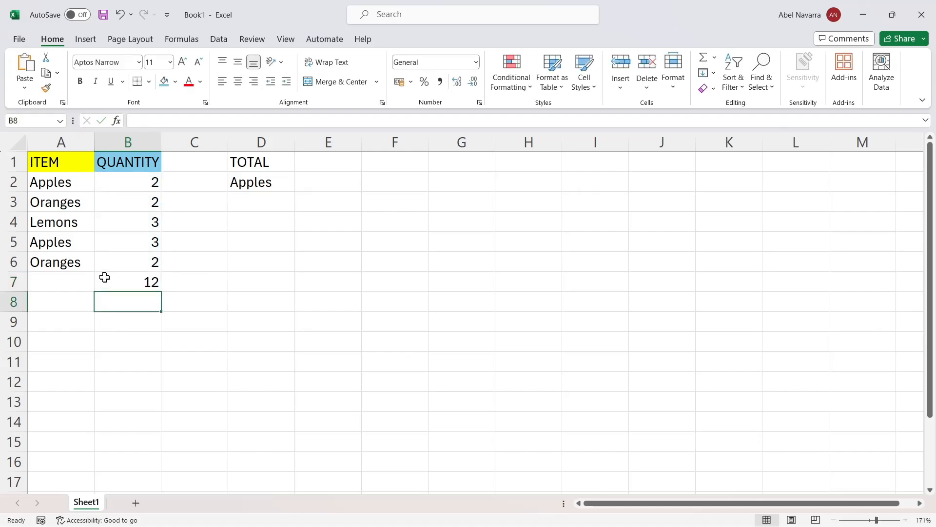
Test the SUM formula by setting the Apples quantity in B2 to 8, and undo that change.
{"action": "left_click", "coordinate": [153, 279]}
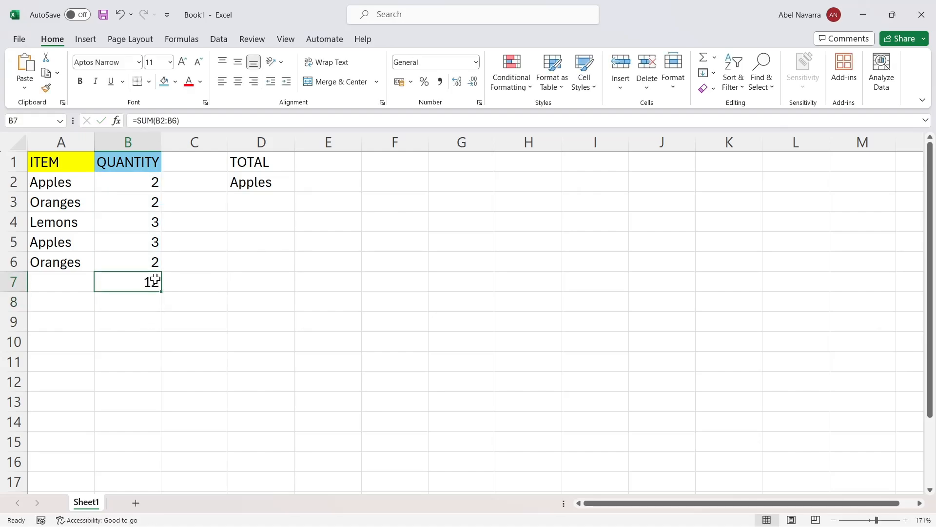
{"action": "double_click", "coordinate": [156, 179]}
{"action": "key", "text": "BackSpace"}
{"action": "type", "text": "8"}
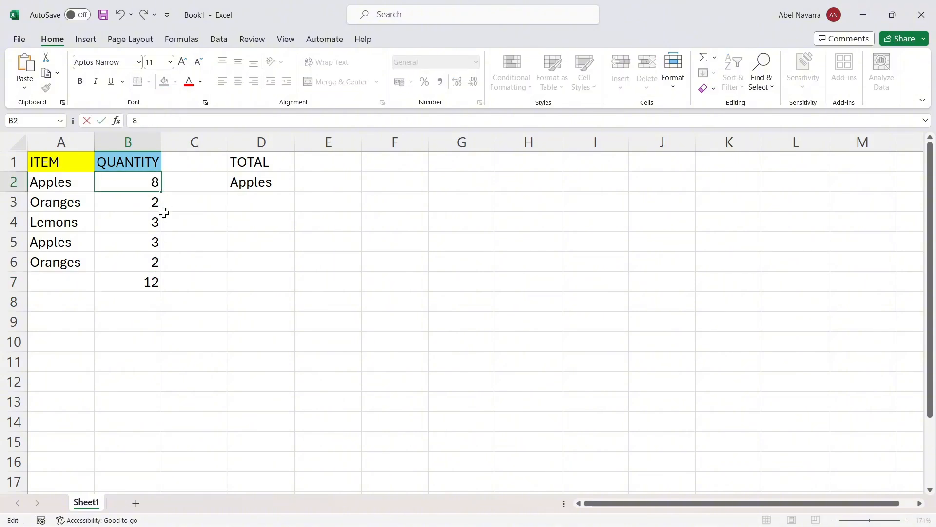
{"action": "key", "text": "Return"}
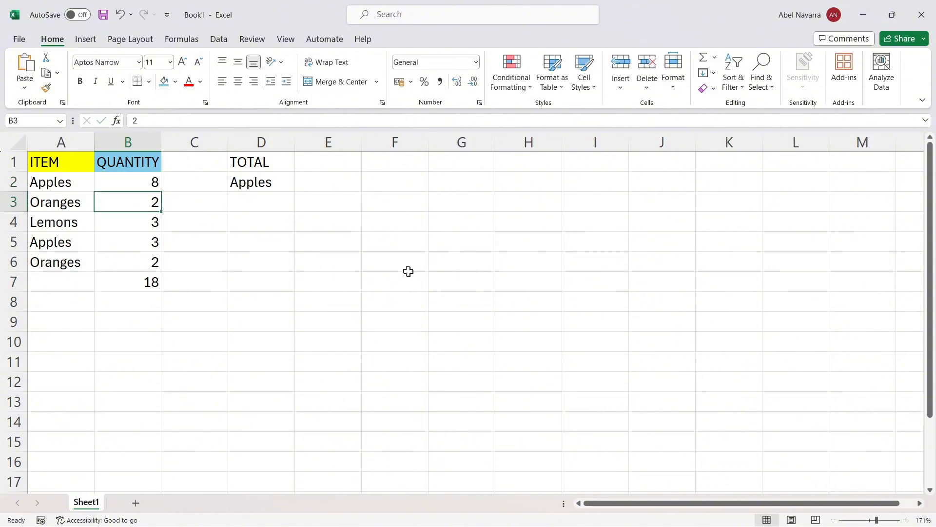
{"action": "left_click", "coordinate": [120, 14]}
Examine the SUM formula in cell B7 and the functions that AutoSum offers.
{"action": "left_click", "coordinate": [147, 286]}
{"action": "double_click", "coordinate": [148, 286]}
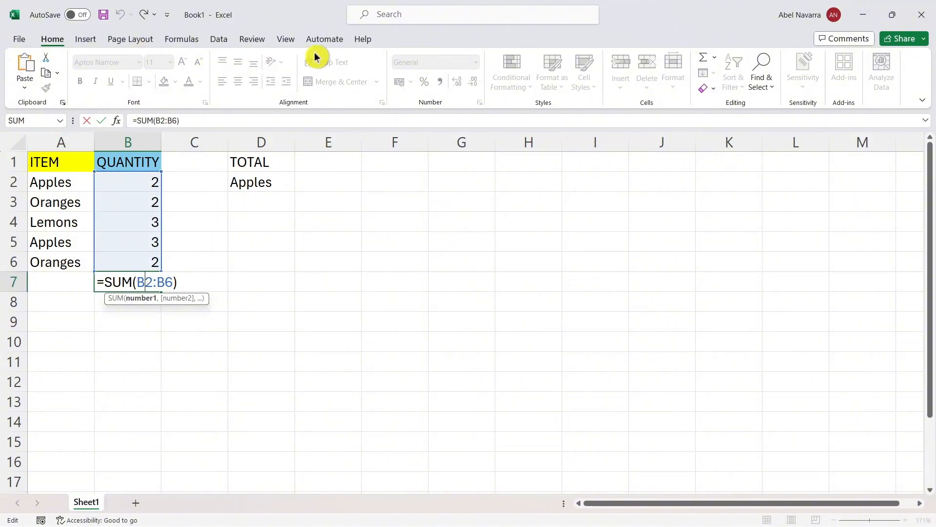
{"action": "left_click", "coordinate": [177, 39]}
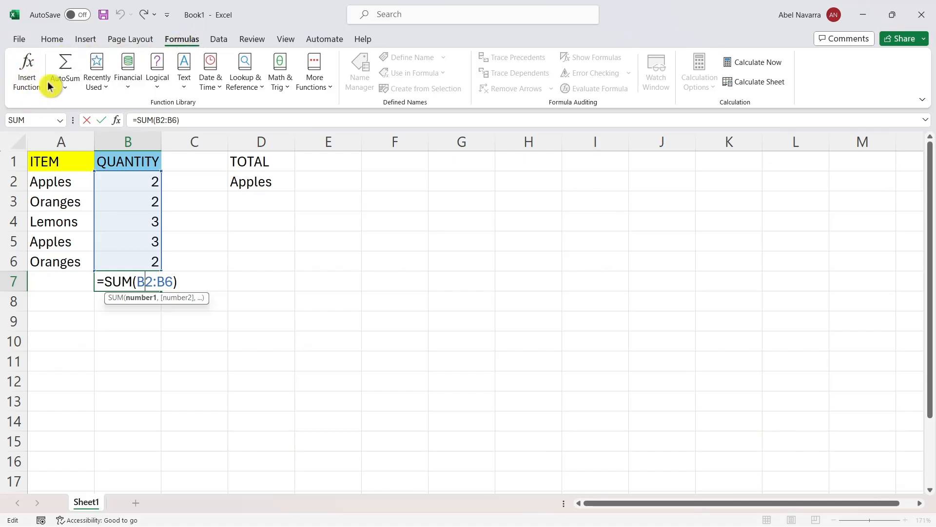
{"action": "left_click", "coordinate": [65, 87]}
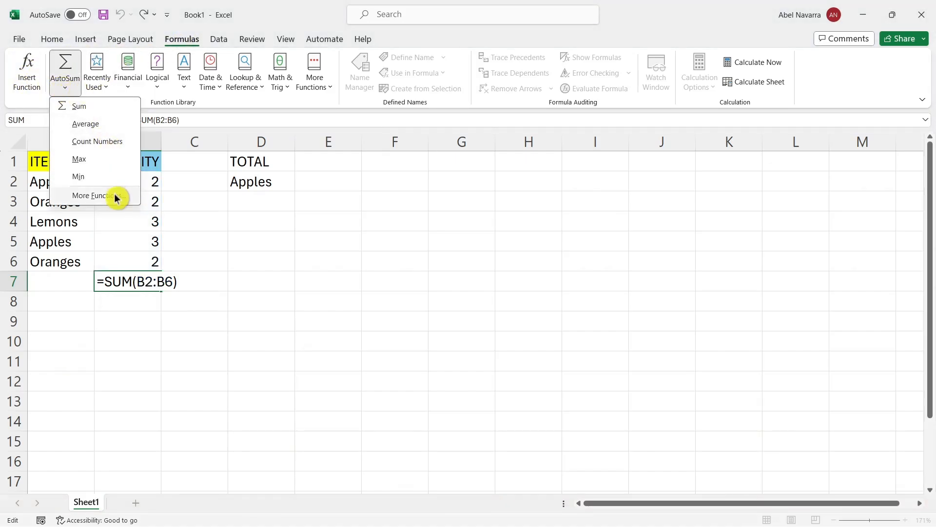
{"action": "left_click", "coordinate": [110, 107]}
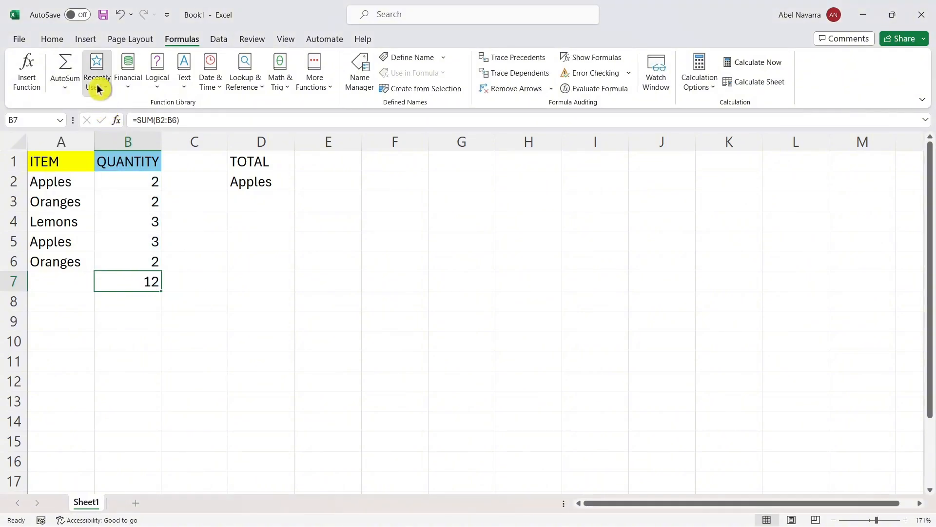
{"action": "left_click", "coordinate": [98, 89]}
{"action": "left_click", "coordinate": [73, 68]}
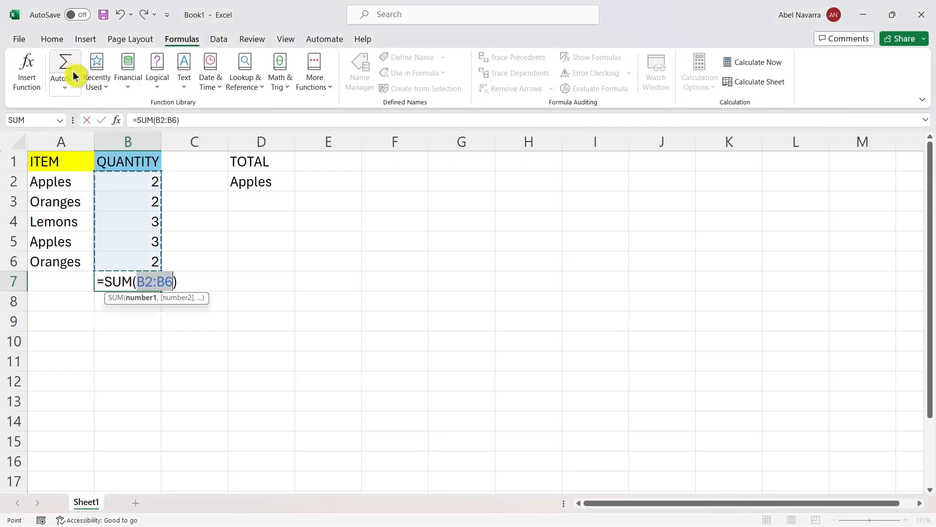
{"action": "left_click", "coordinate": [66, 87]}
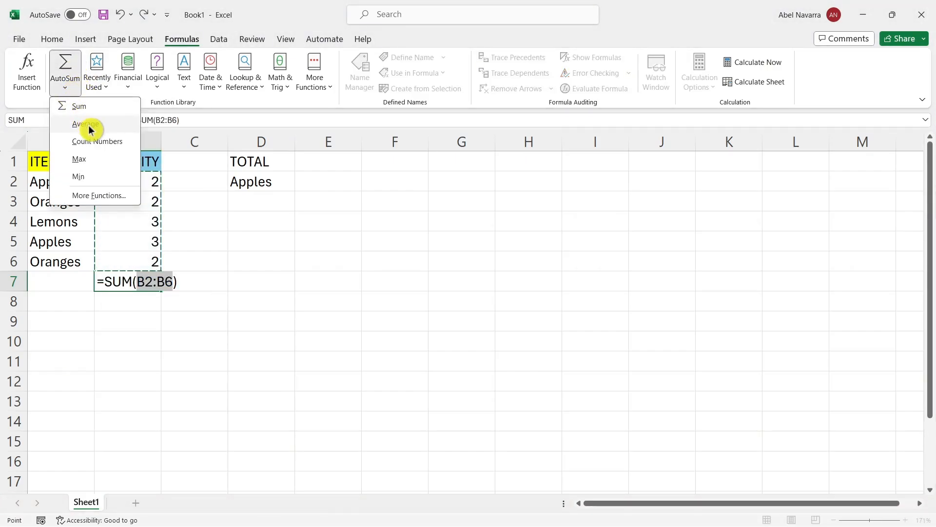
{"action": "key", "text": "Escape"}
Replace the formula in cell B7 with =COUNT(B2:B6) using AutoSum's Count Numbers function.
{"action": "left_click", "coordinate": [65, 87]}
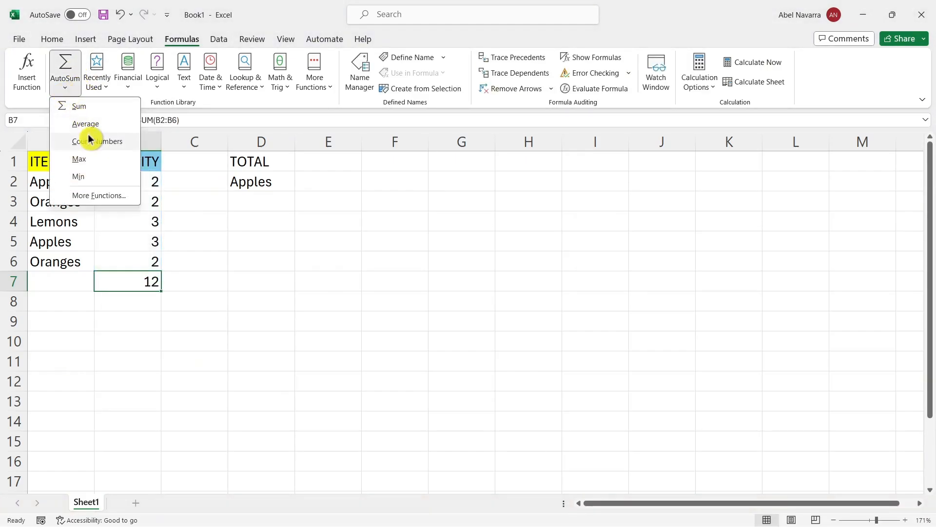
{"action": "left_click", "coordinate": [89, 140]}
{"action": "left_click", "coordinate": [65, 88]}
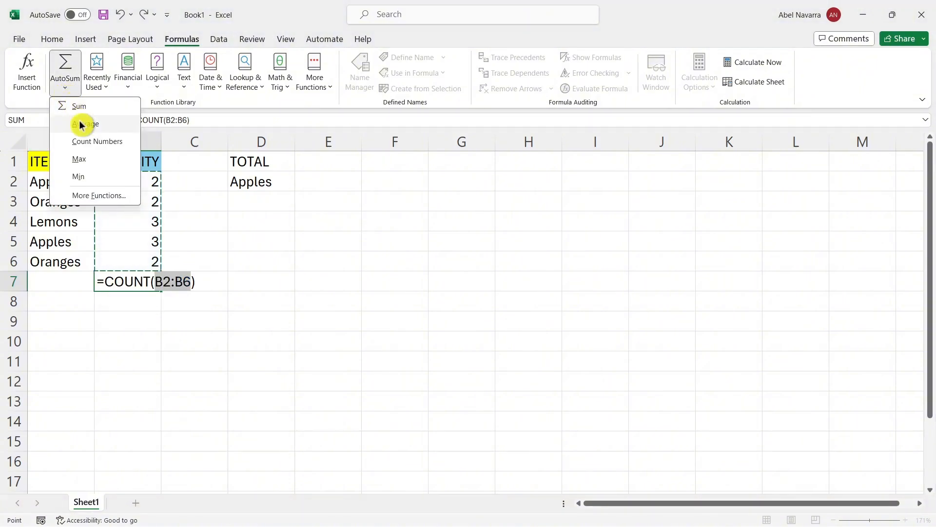
{"action": "key", "text": "Return"}
Try to replace the formula in cell B7 with AutoSum's Min function, and abandon the edit.
{"action": "left_click", "coordinate": [65, 87]}
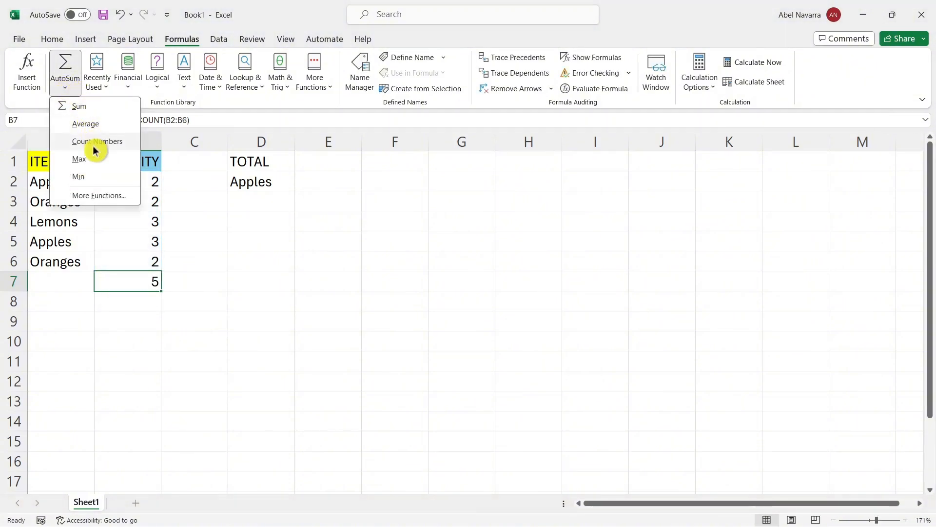
{"action": "left_click", "coordinate": [90, 176]}
{"action": "left_click", "coordinate": [68, 89]}
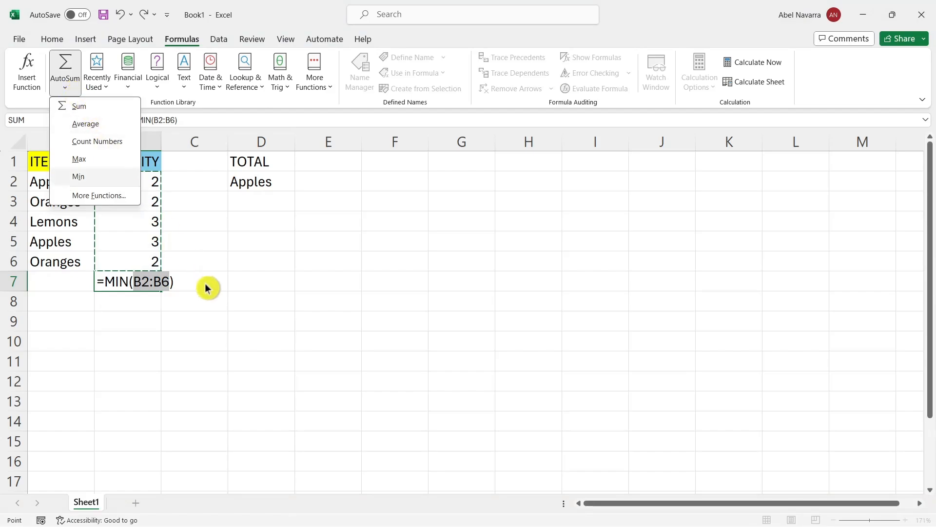
{"action": "left_click", "coordinate": [116, 20]}
{"action": "left_click", "coordinate": [120, 20]}
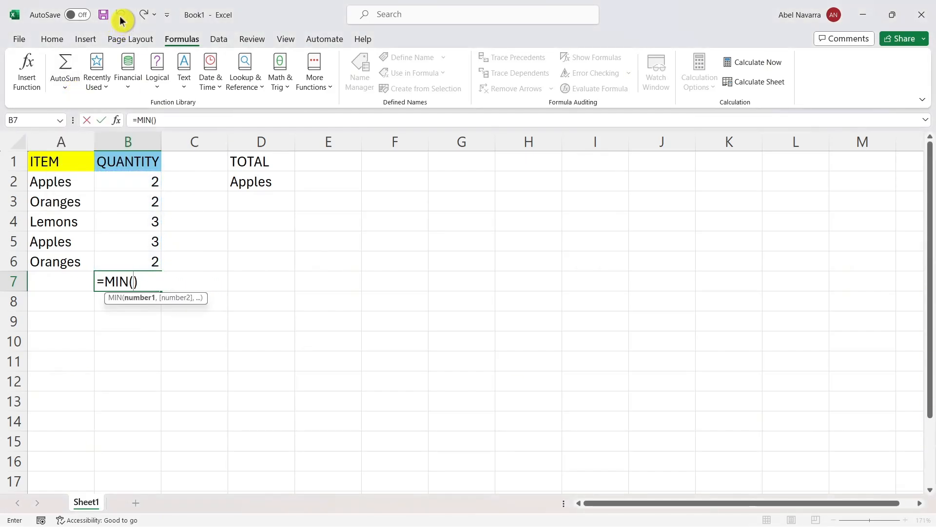
{"action": "left_click", "coordinate": [245, 336]}
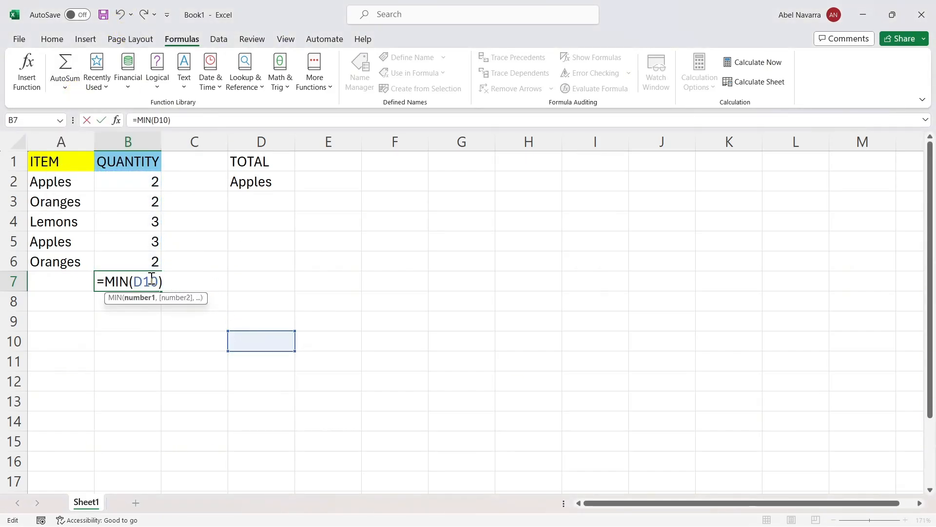
{"action": "left_click", "coordinate": [104, 91]}
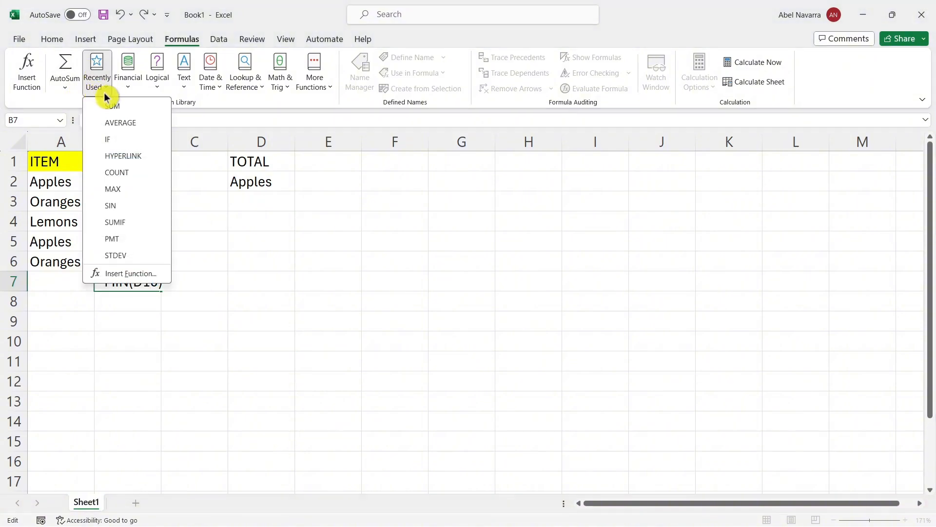
{"action": "left_click", "coordinate": [112, 106]}
{"action": "left_click", "coordinate": [425, 119]}
{"action": "left_click", "coordinate": [218, 326]}
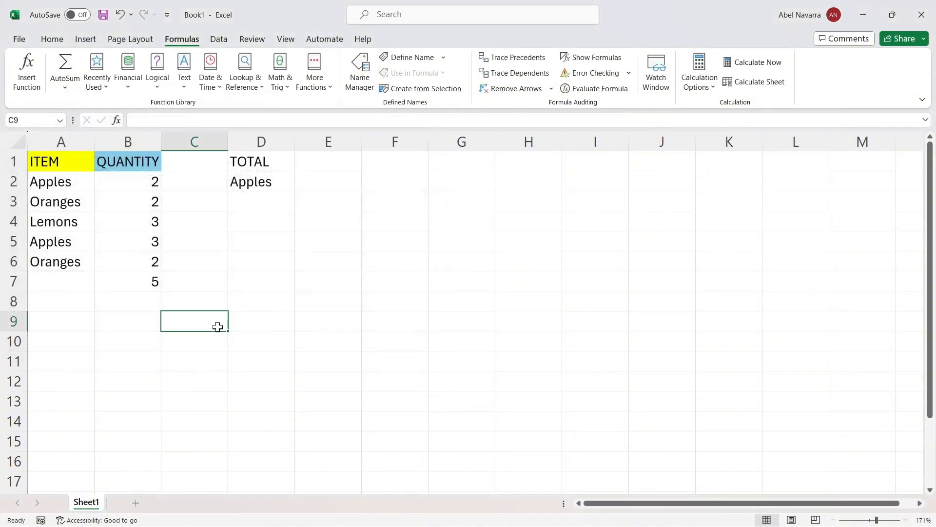
Change the COUNT function in cell B7 to SUM so the formula reads =SUM(B2:B6).
{"action": "double_click", "coordinate": [151, 279]}
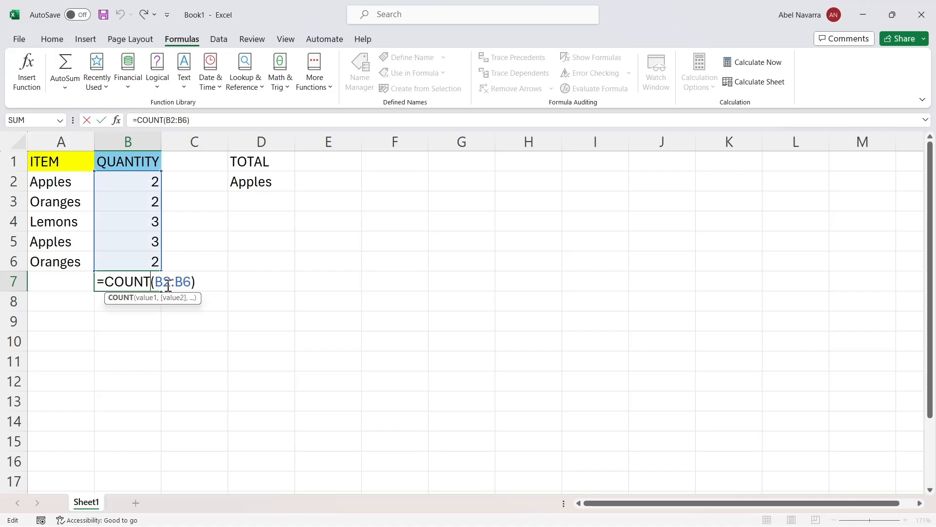
{"action": "key", "text": "BackSpace"}
{"action": "key", "text": "BackSpace"}
{"action": "key", "text": "BackSpace"}
{"action": "key", "text": "BackSpace"}
{"action": "key", "text": "BackSpace"}
{"action": "type", "text": "S"}
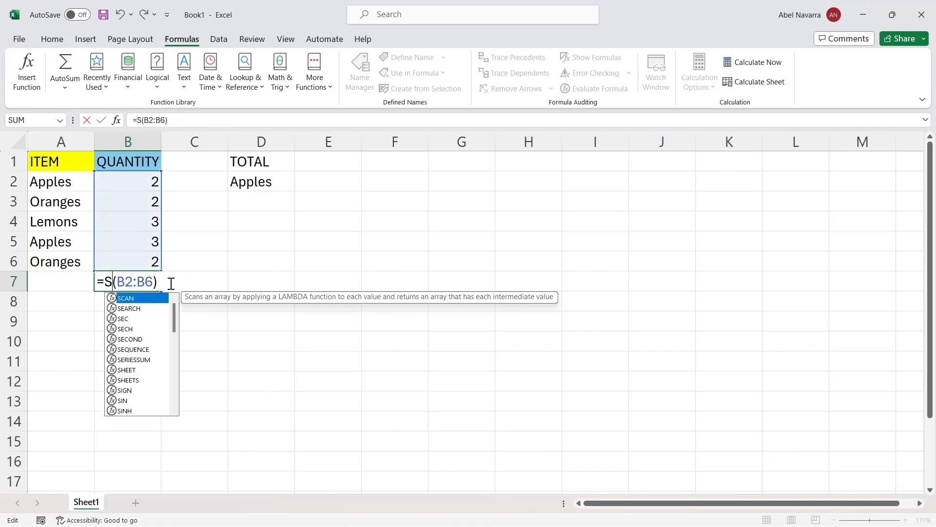
{"action": "type", "text": "UM"}
{"action": "key", "text": "Return"}
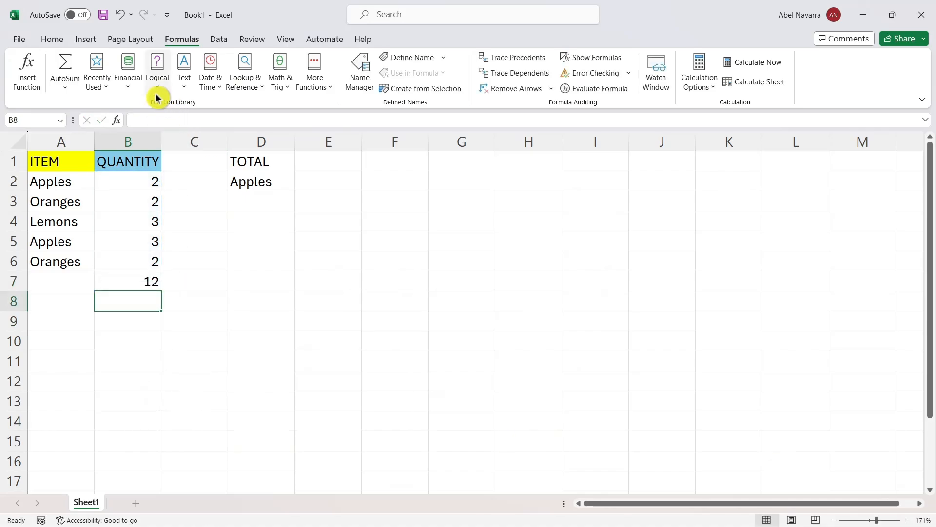
Examine the function library's categories, from Financial, Logical and Text through Math & Trig to More Functions.
{"action": "left_click", "coordinate": [129, 86]}
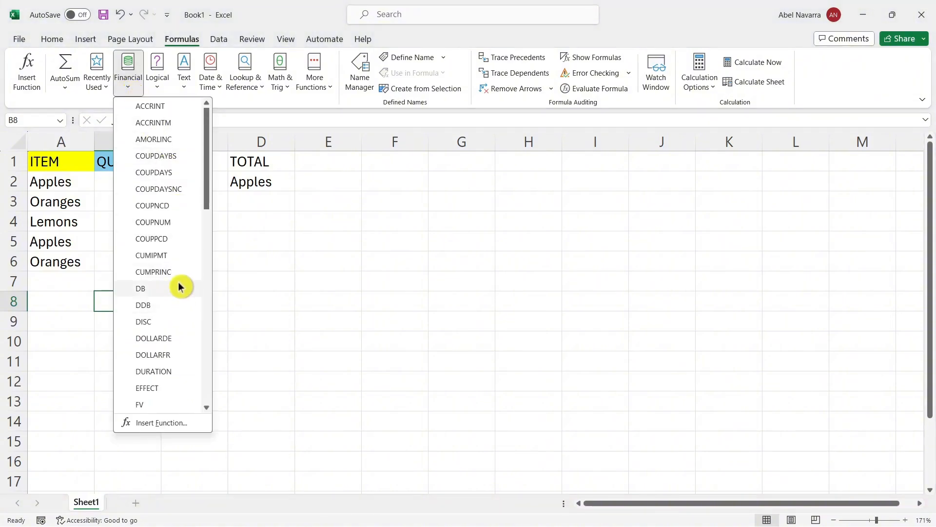
{"action": "left_click", "coordinate": [157, 88]}
{"action": "left_click", "coordinate": [182, 88]}
{"action": "left_click", "coordinate": [215, 89]}
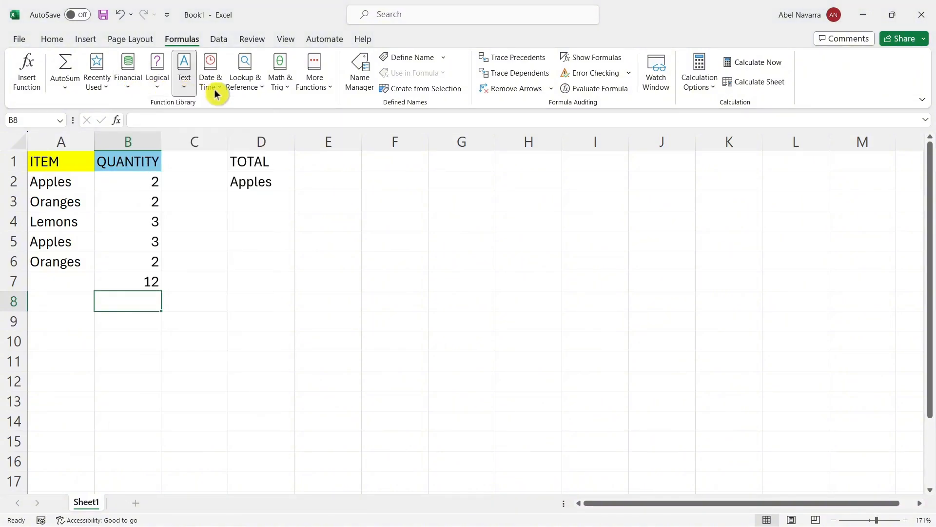
{"action": "left_click", "coordinate": [214, 91]}
{"action": "left_click", "coordinate": [251, 90]}
{"action": "left_click", "coordinate": [260, 91]}
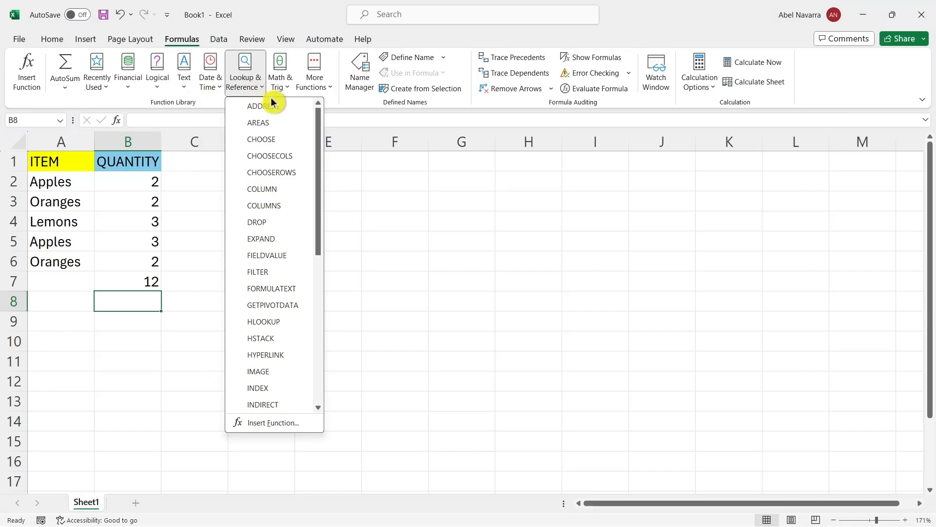
{"action": "left_click", "coordinate": [280, 88]}
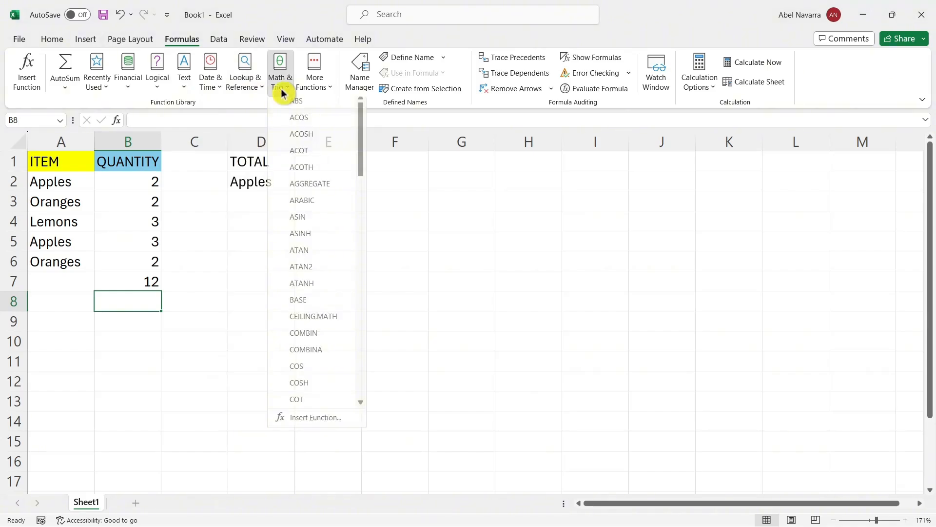
{"action": "left_click", "coordinate": [317, 86]}
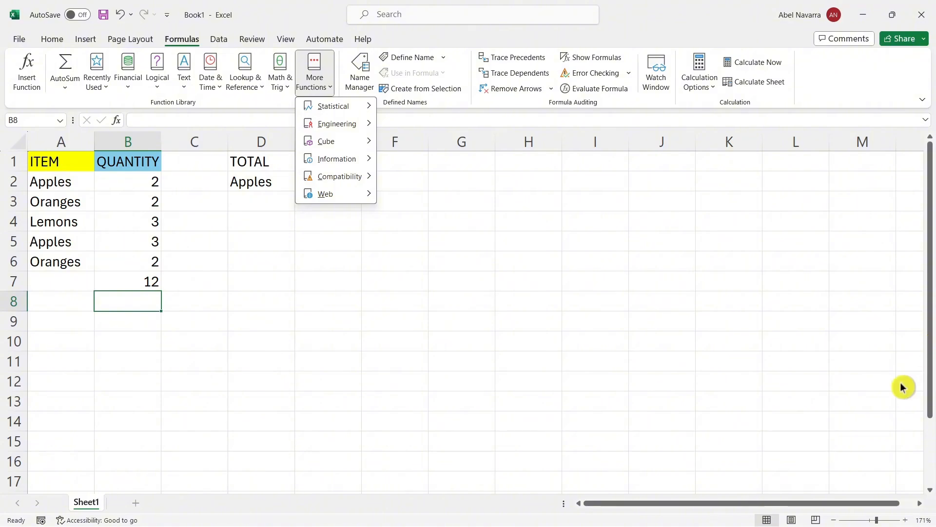
{"action": "left_click", "coordinate": [72, 319]}
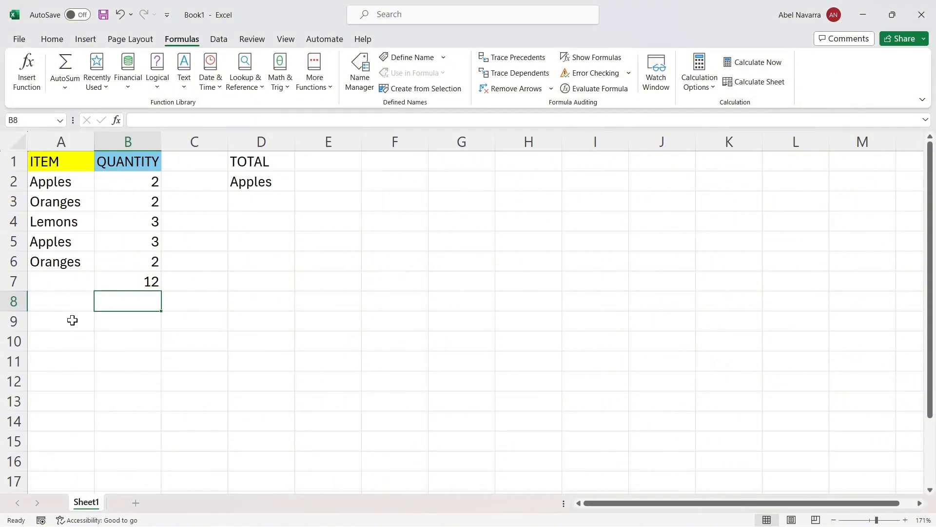
Begin a SUM formula in empty cell A9 to view its argument syntax, and clear the entry.
{"action": "left_click", "coordinate": [73, 318]}
{"action": "type", "text": "SUM"}
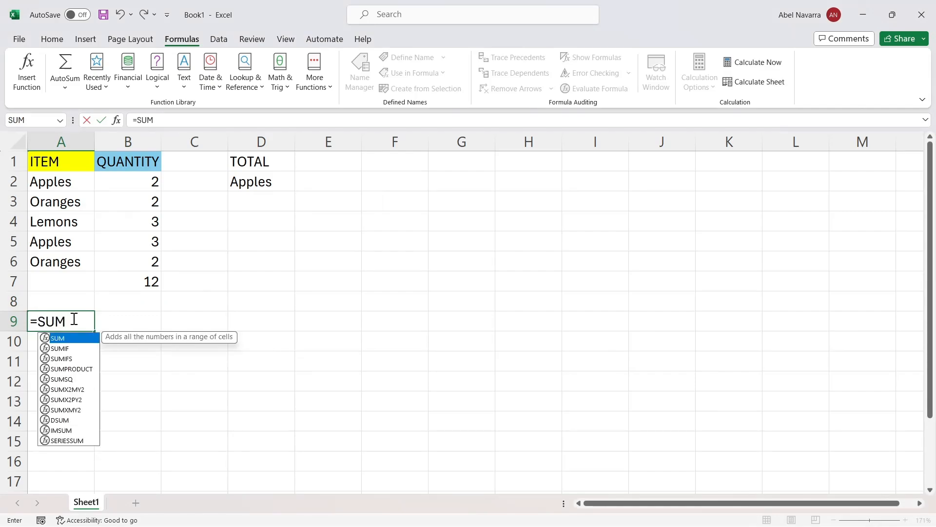
{"action": "type", "text": "("}
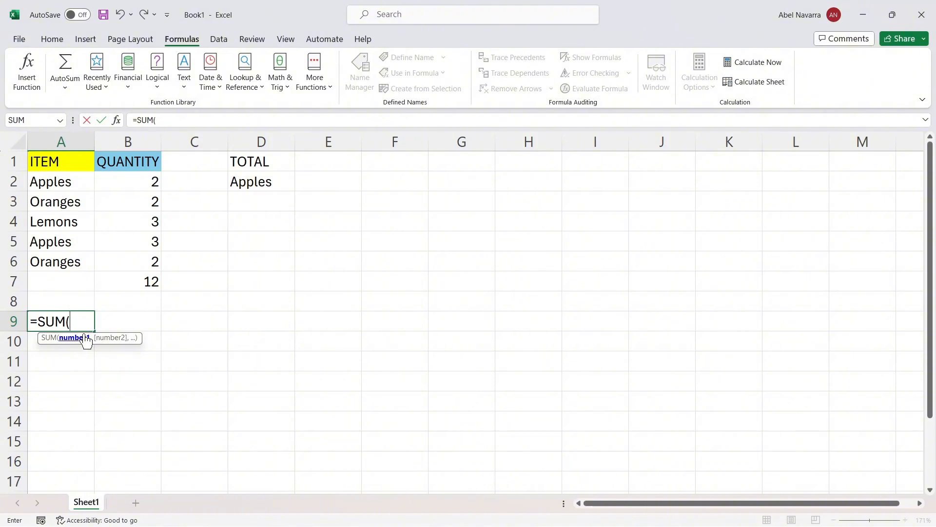
{"action": "key", "text": "BackSpace"}
{"action": "key", "text": "BackSpace"}
{"action": "key", "text": "BackSpace"}
{"action": "key", "text": "BackSpace"}
{"action": "key", "text": "BackSpace"}
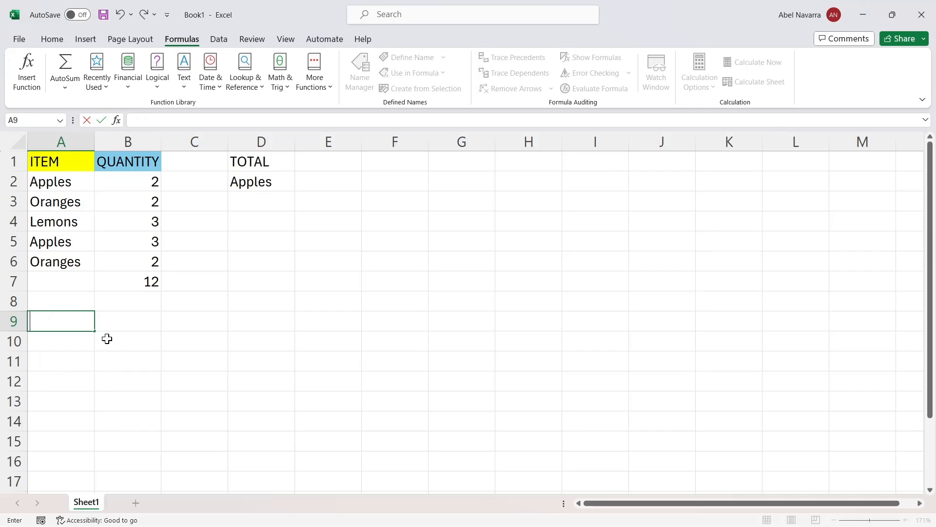
{"action": "left_click", "coordinate": [263, 229]}
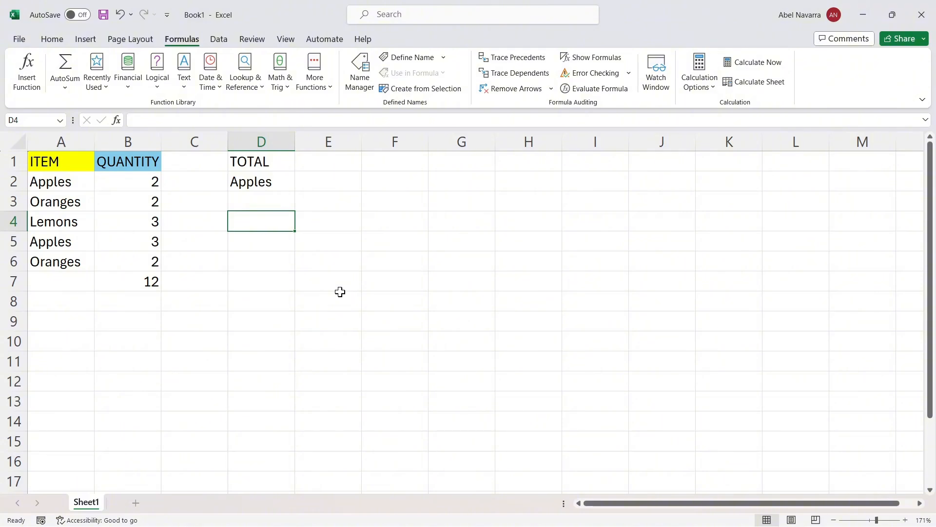
Enter the formula =SUM(B2:B6) in cell E1, beside the TOTAL label.
{"action": "left_click", "coordinate": [389, 170]}
{"action": "double_click", "coordinate": [329, 160]}
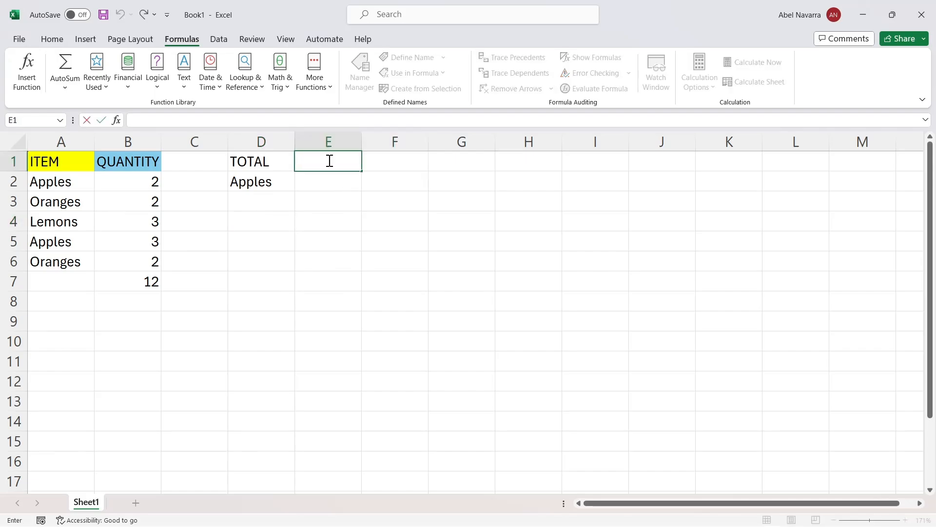
{"action": "type", "text": "=SUM"}
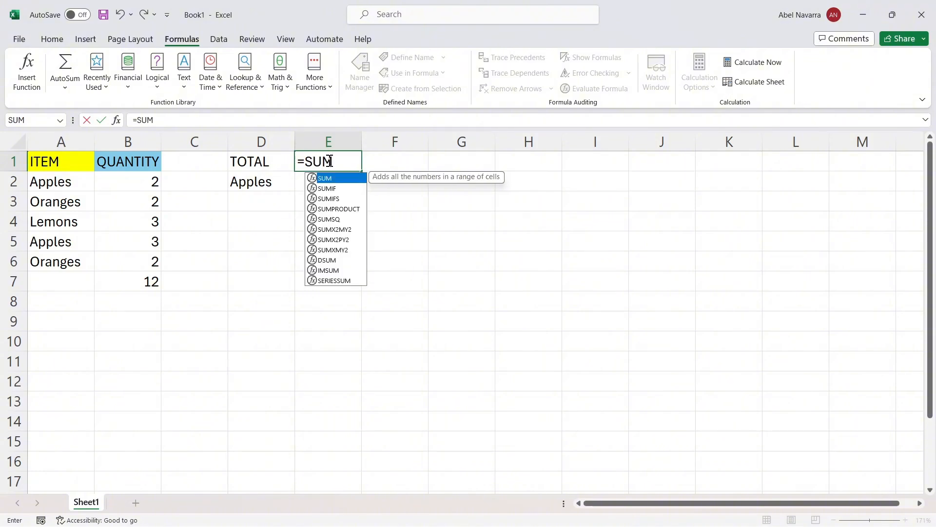
{"action": "type", "text": "(B"}
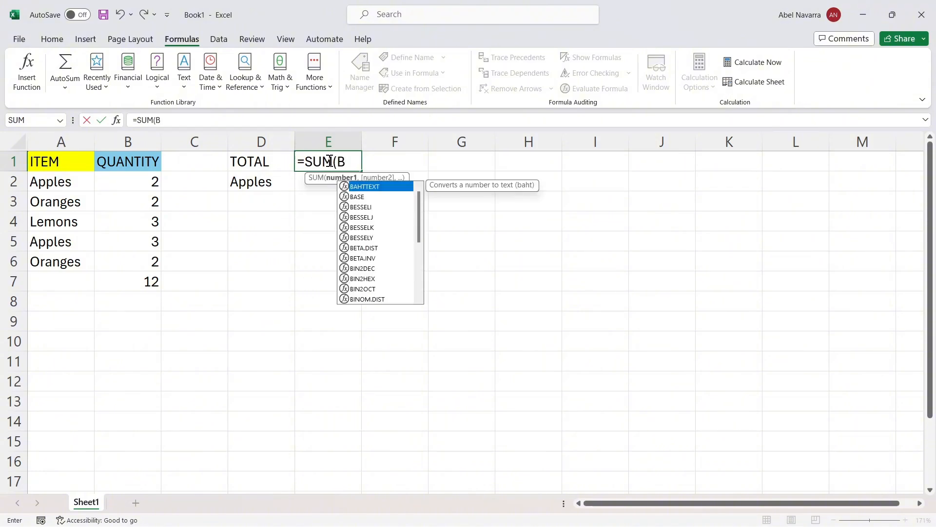
{"action": "type", "text": "2:"}
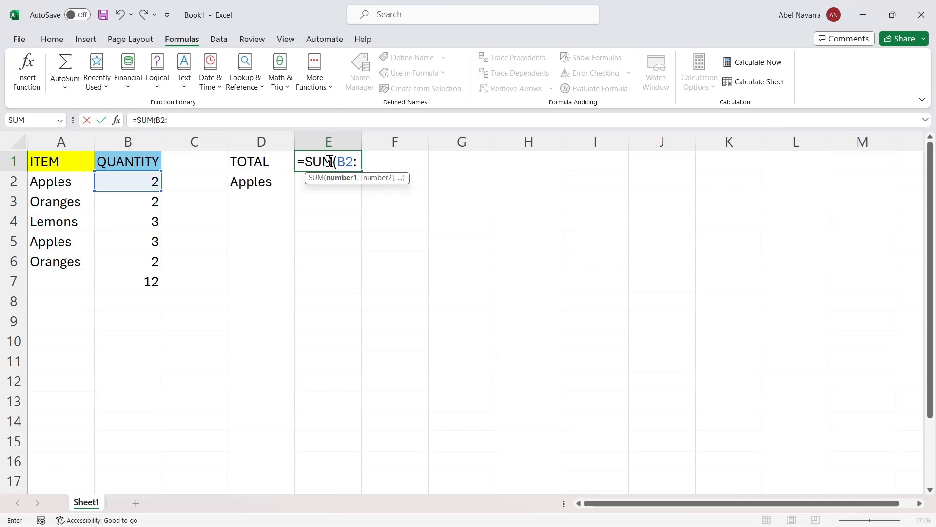
{"action": "type", "text": "B6)"}
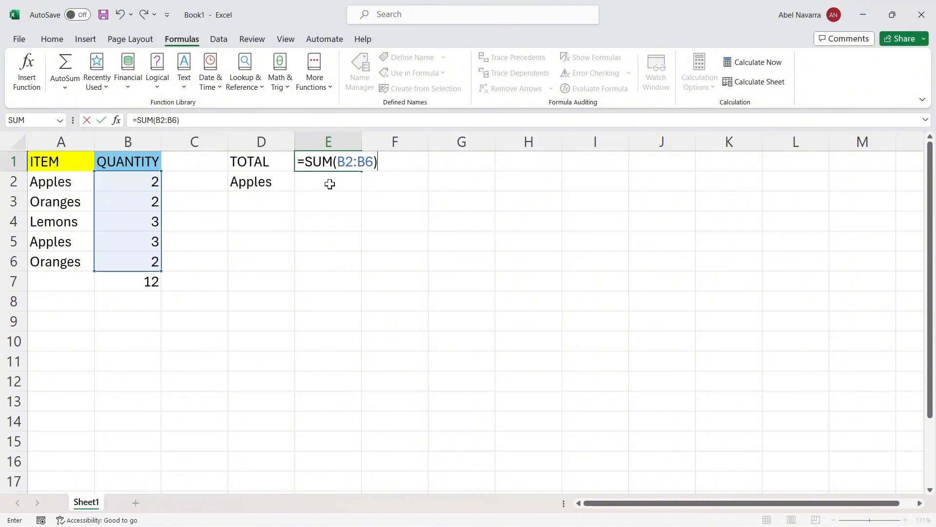
{"action": "left_click", "coordinate": [347, 180]}
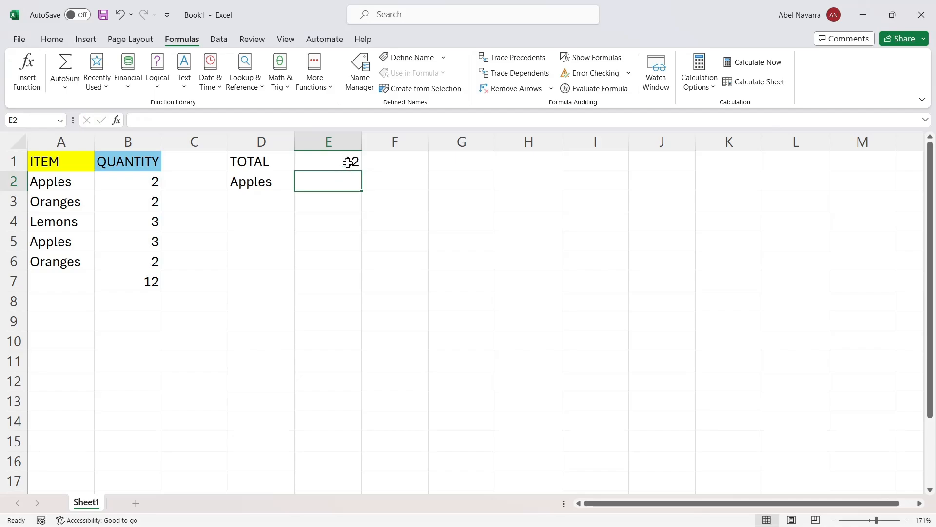
Change the formula in cell E1 to comma-separated arguments so it reads =SUM(B2,B6).
{"action": "double_click", "coordinate": [349, 161]}
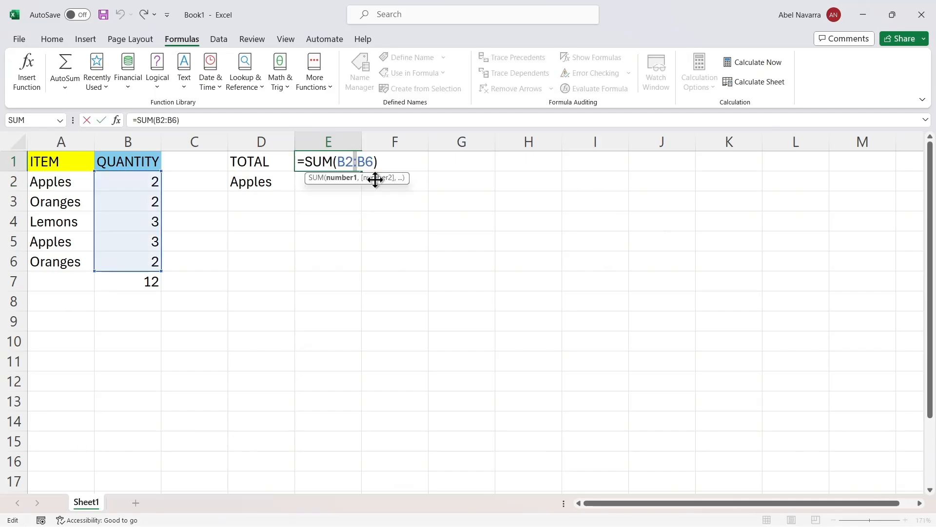
{"action": "type", "text": ","}
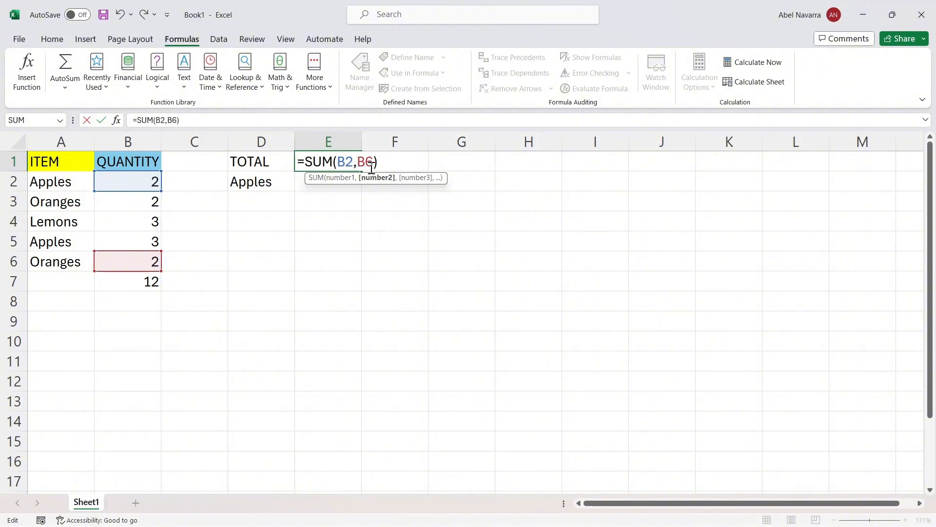
{"action": "key", "text": "Return"}
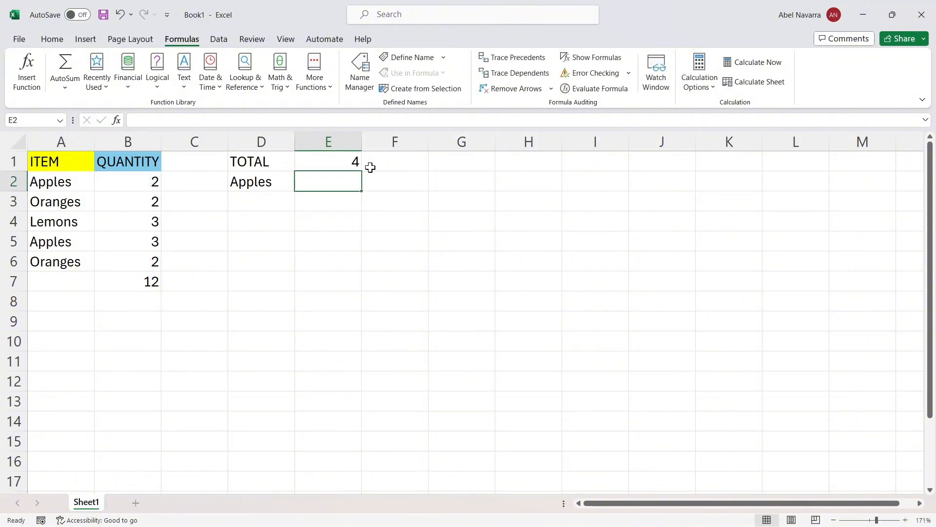
Replace the comma-separated arguments in cell E1's SUM formula with the range B2:B6.
{"action": "left_click", "coordinate": [343, 162]}
{"action": "double_click", "coordinate": [343, 162]}
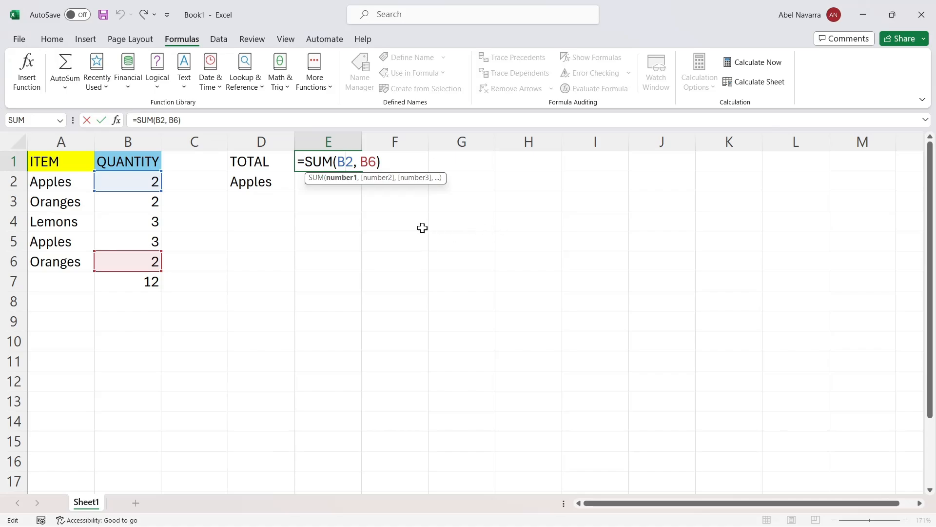
{"action": "left_click", "coordinate": [378, 163]}
{"action": "key", "text": "BackSpace"}
{"action": "key", "text": "BackSpace"}
{"action": "key", "text": "BackSpace"}
{"action": "key", "text": "BackSpace"}
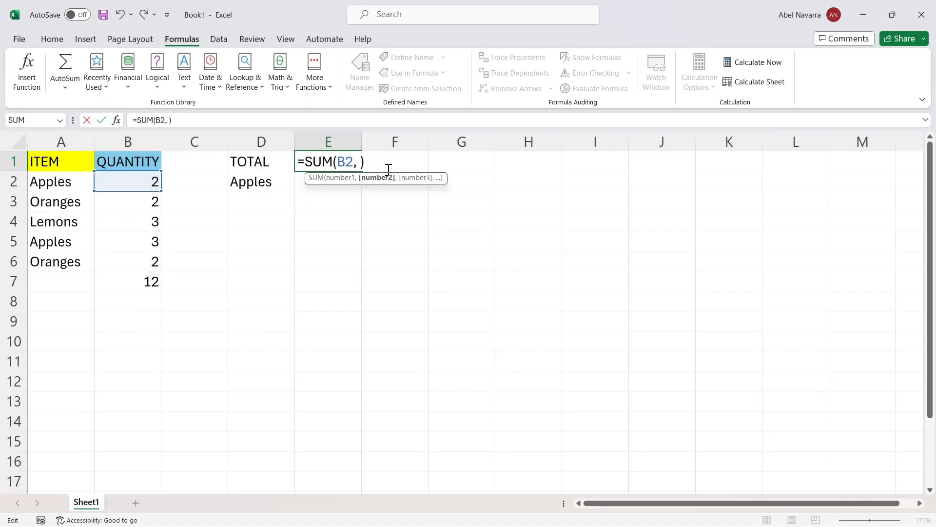
{"action": "type", "text": ":B6"}
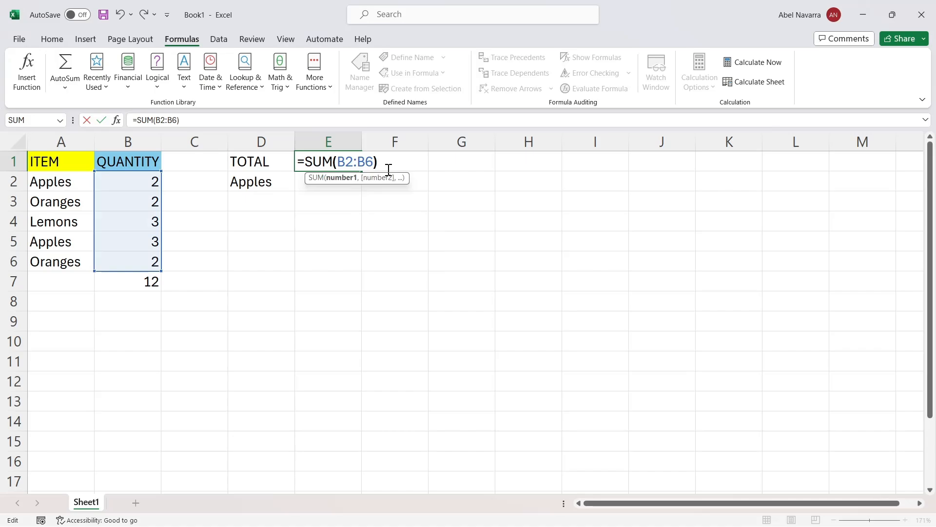
Divide the sum in cell E1 by 5 so the formula reads =SUM(B2:B6)/5.
{"action": "type", "text": ")/5"}
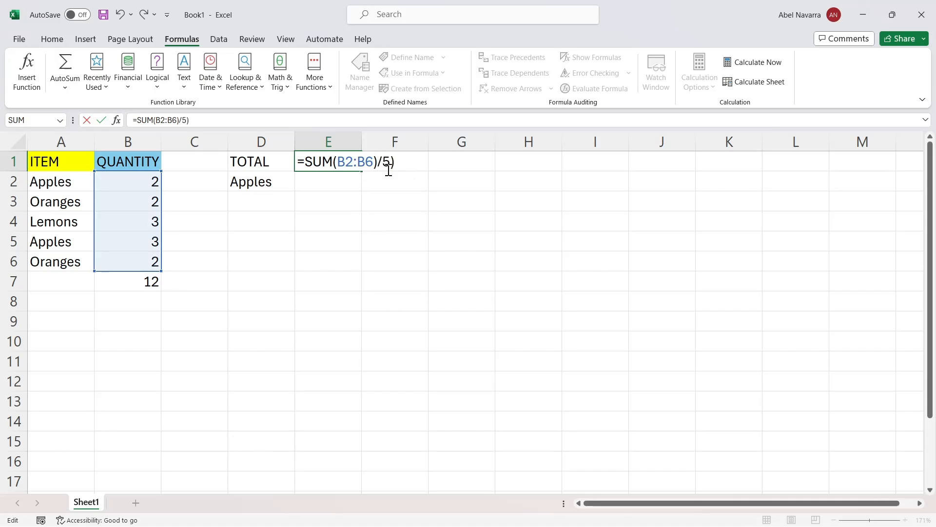
{"action": "key", "text": "Left"}
{"action": "key", "text": "End"}
{"action": "key", "text": "BackSpace"}
{"action": "key", "text": "Return"}
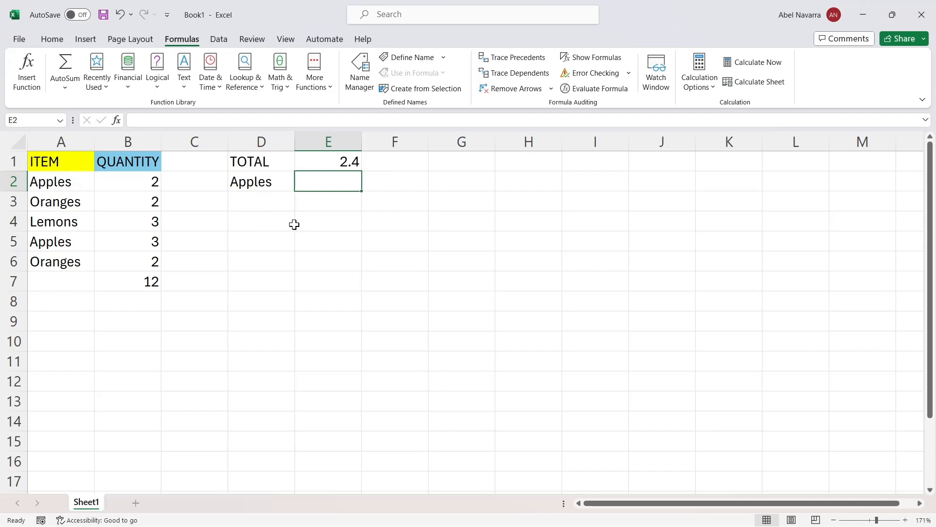
Remove the division by 5 from cell E1 so the formula reads =SUM(B2:B6).
{"action": "double_click", "coordinate": [351, 162]}
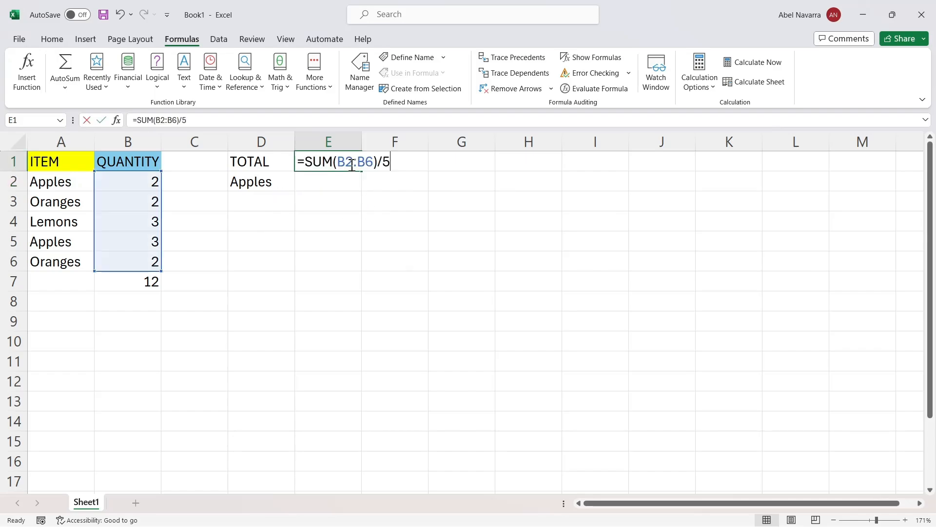
{"action": "left_click_drag", "start_coordinate": [389, 161], "coordinate": [379, 160]}
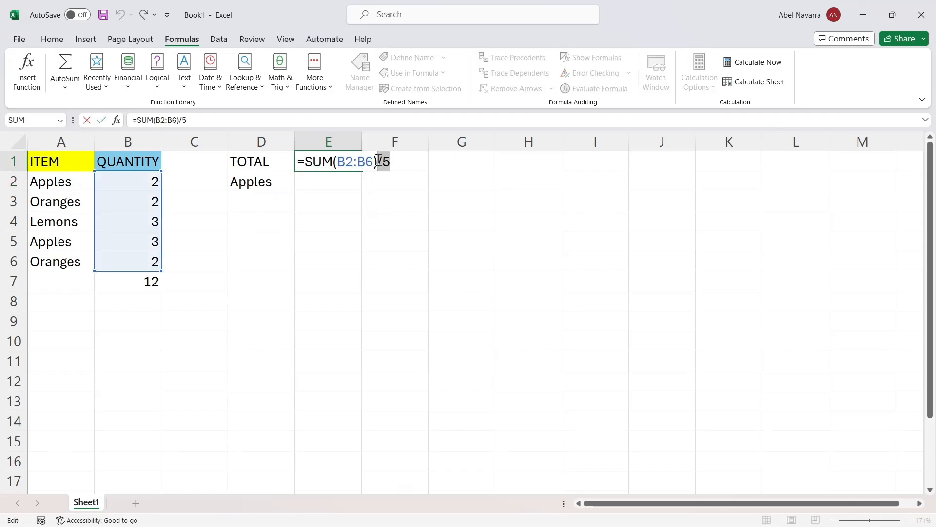
{"action": "key", "text": "BackSpace"}
{"action": "key", "text": "Return"}
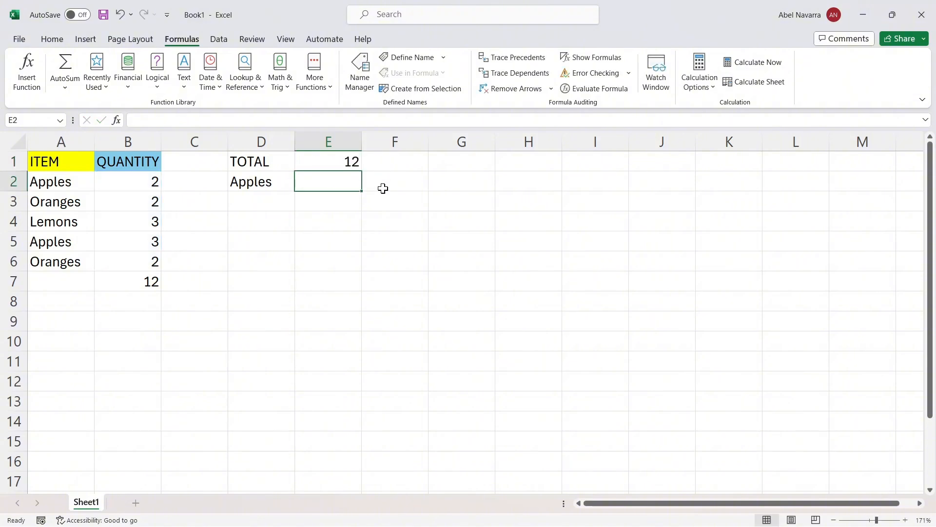
Enter the formula =SUMIF(A2:A6, D2, B2:B6) in cell E2, beside the Apples label, and reopen it for review.
{"action": "double_click", "coordinate": [347, 182]}
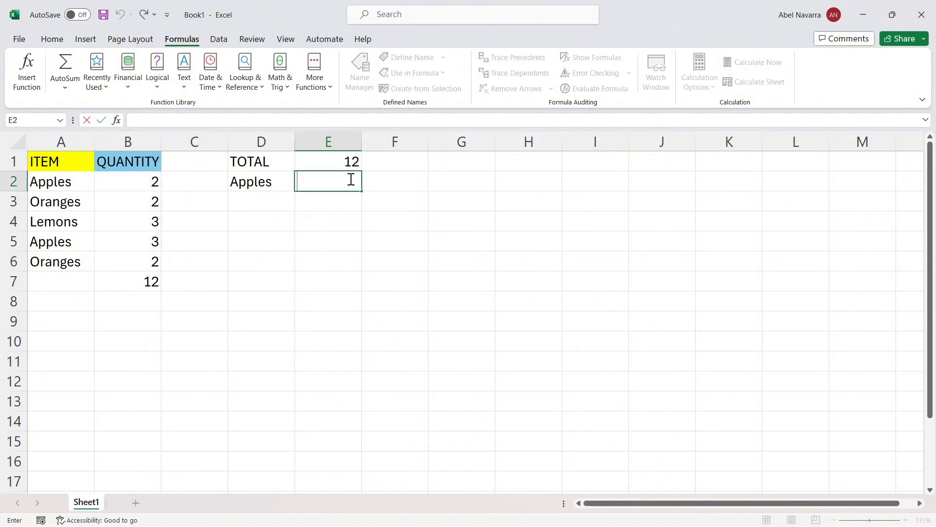
{"action": "type", "text": "=SU"}
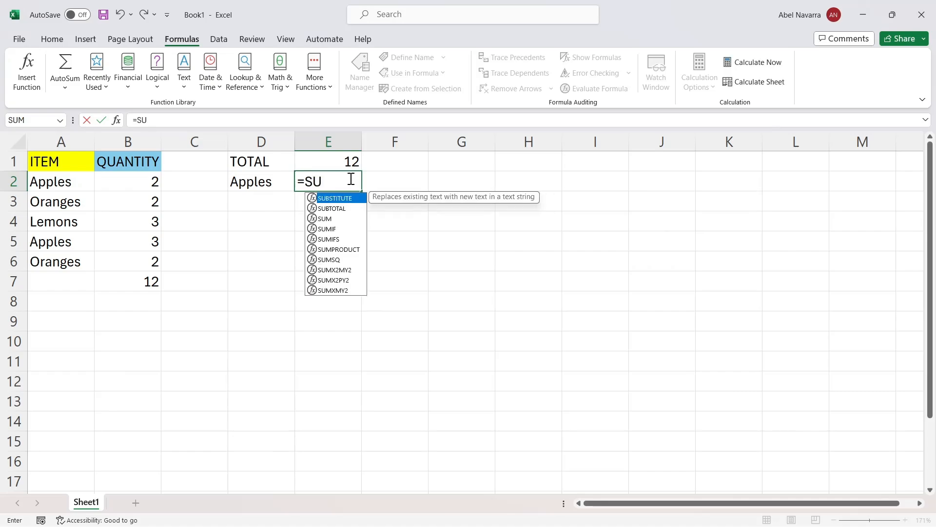
{"action": "type", "text": "MIF"}
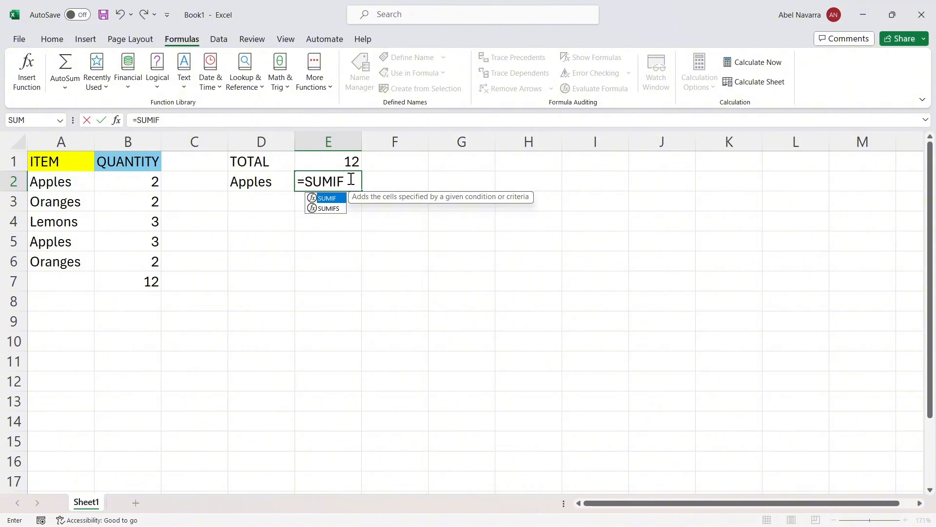
{"action": "type", "text": "("}
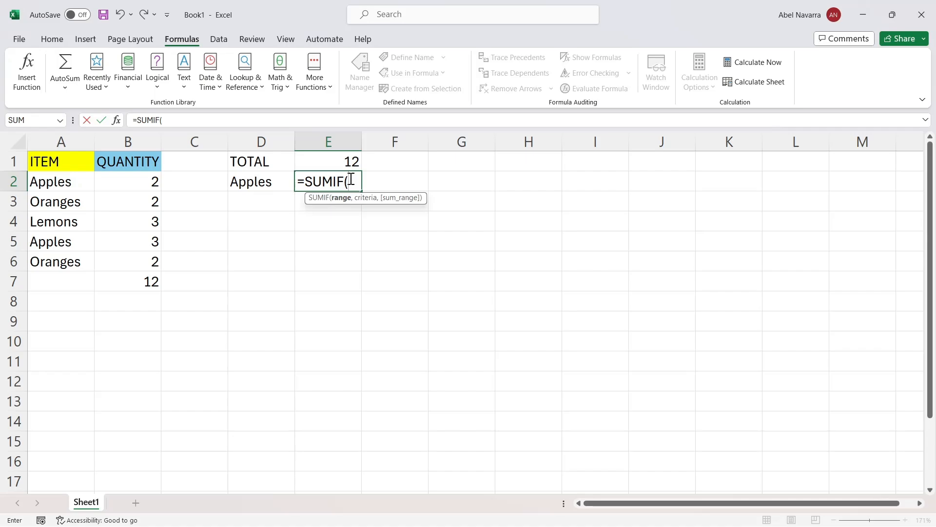
{"action": "type", "text": "A"}
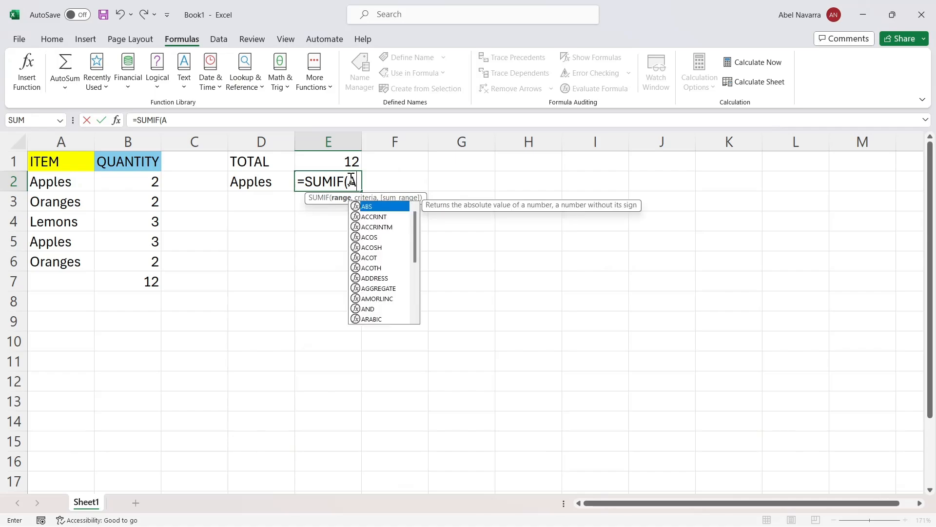
{"action": "type", "text": "2"}
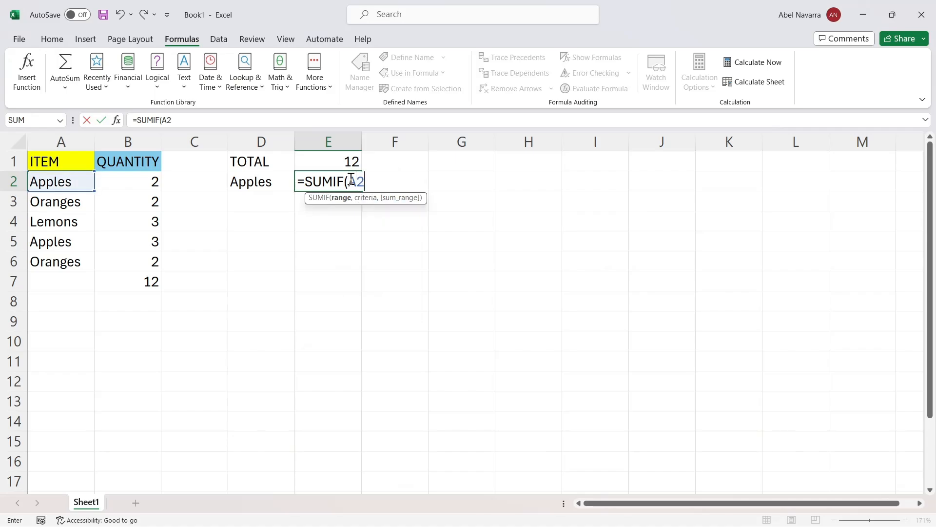
{"action": "type", "text": ":A6"}
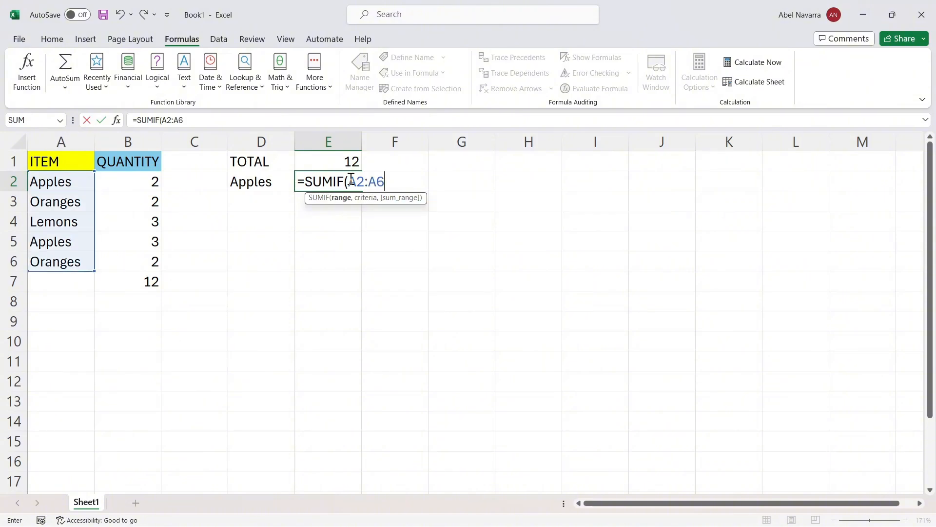
{"action": "type", "text": ", D2"}
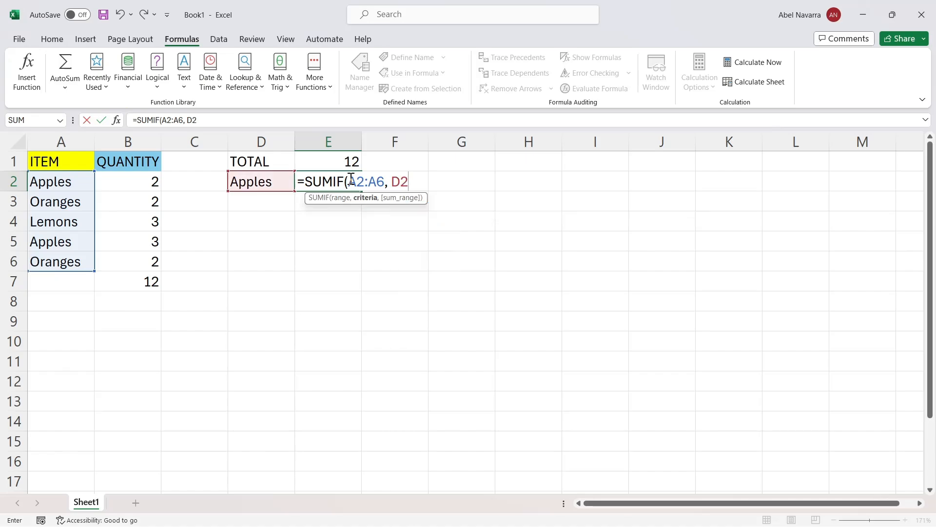
{"action": "type", "text": ", B2"}
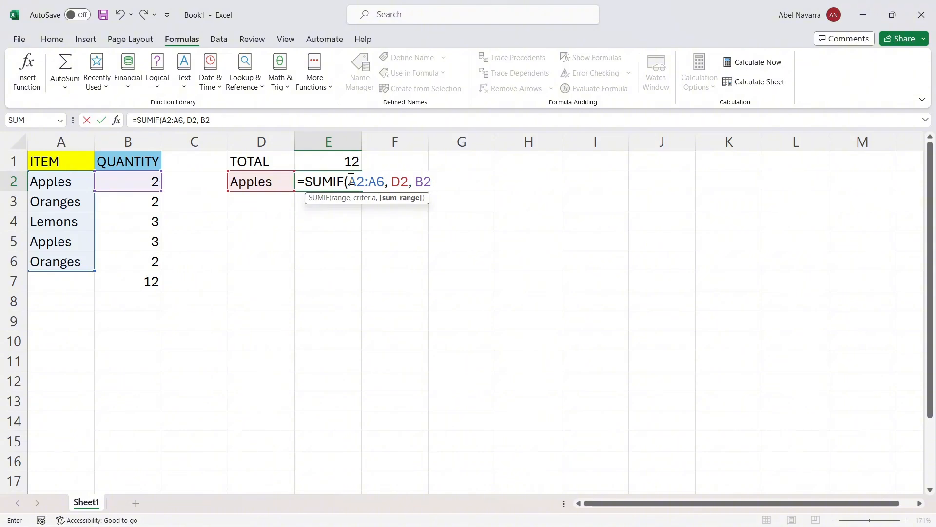
{"action": "type", "text": ":B6)"}
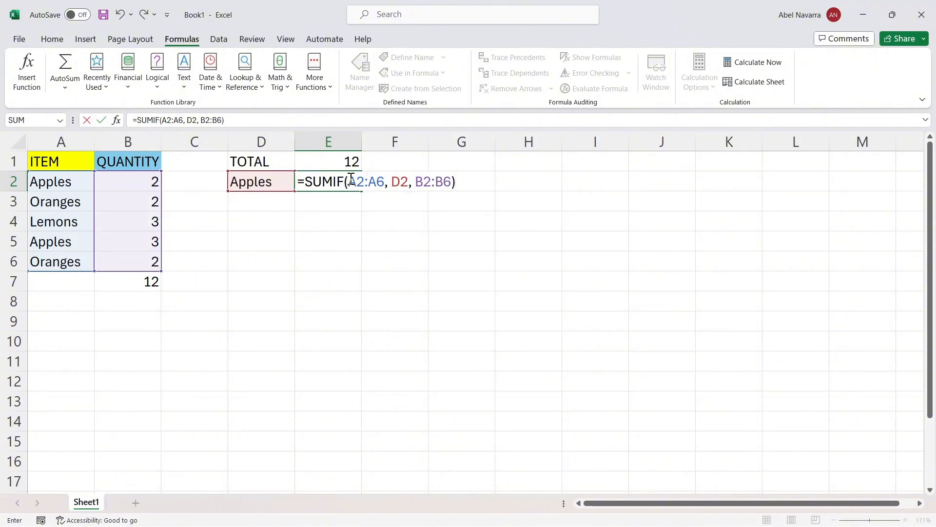
{"action": "key", "text": "Return"}
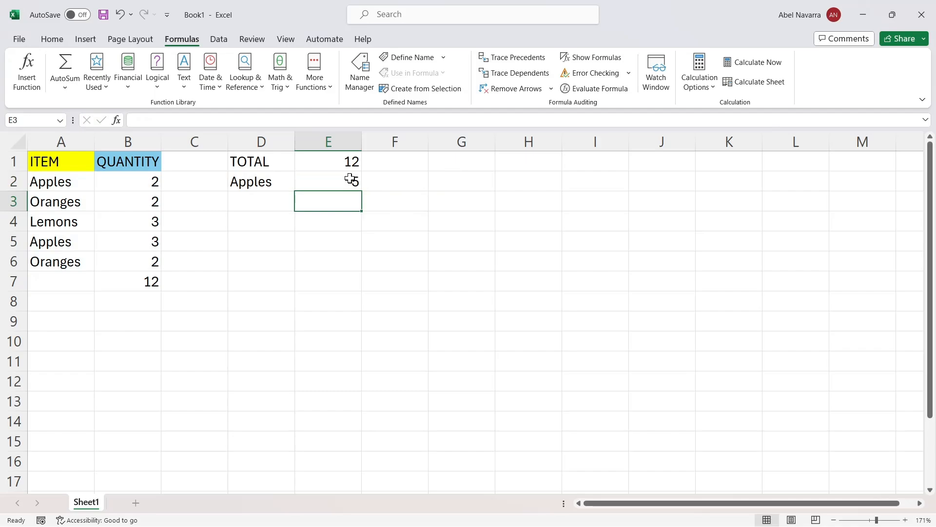
{"action": "left_click", "coordinate": [351, 178]}
{"action": "double_click", "coordinate": [351, 182]}
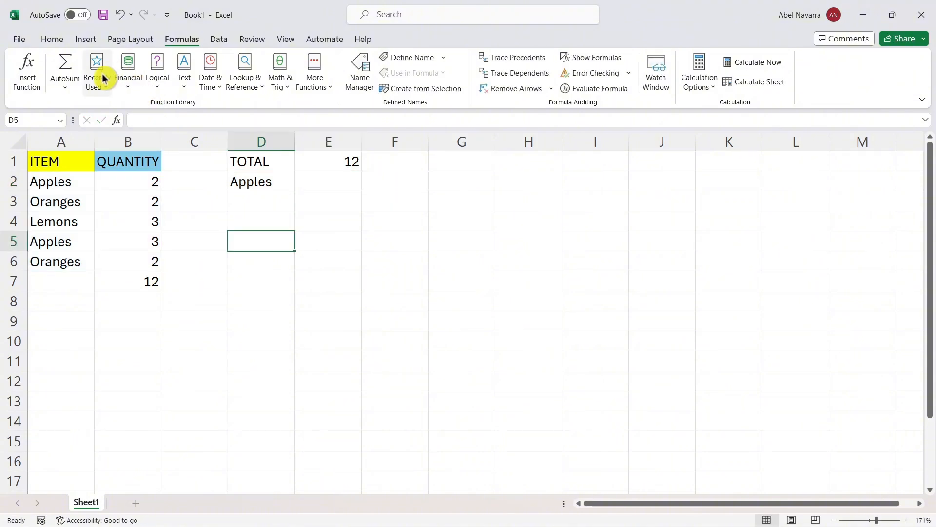
Try totalling the quantities in B2:B6 with AutoSum's Sum function, and undo the changes made to the column.
{"action": "left_click", "coordinate": [158, 186]}
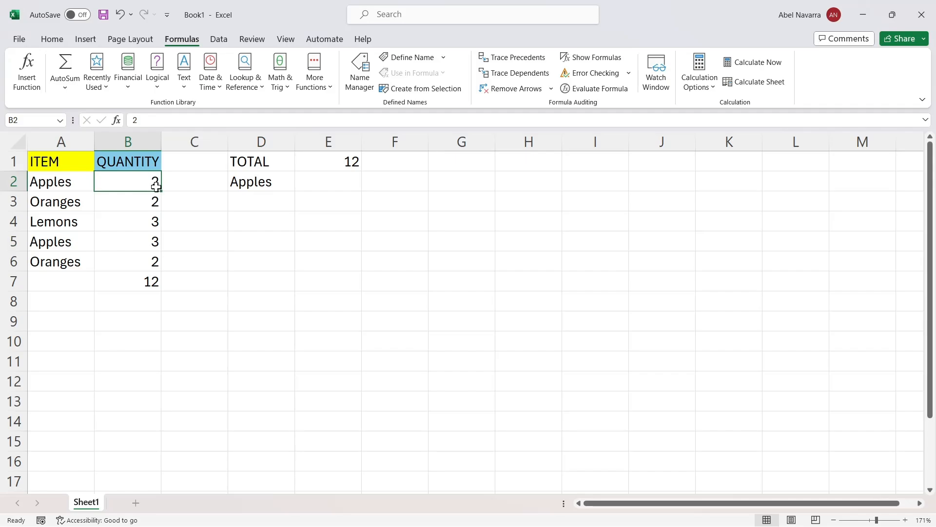
{"action": "left_click_drag", "start_coordinate": [159, 190], "coordinate": [158, 266]}
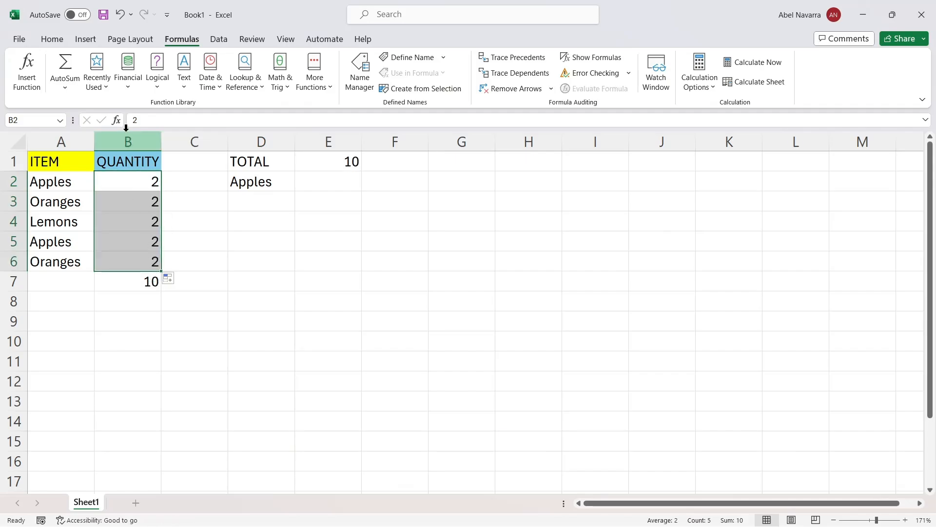
{"action": "left_click", "coordinate": [63, 88]}
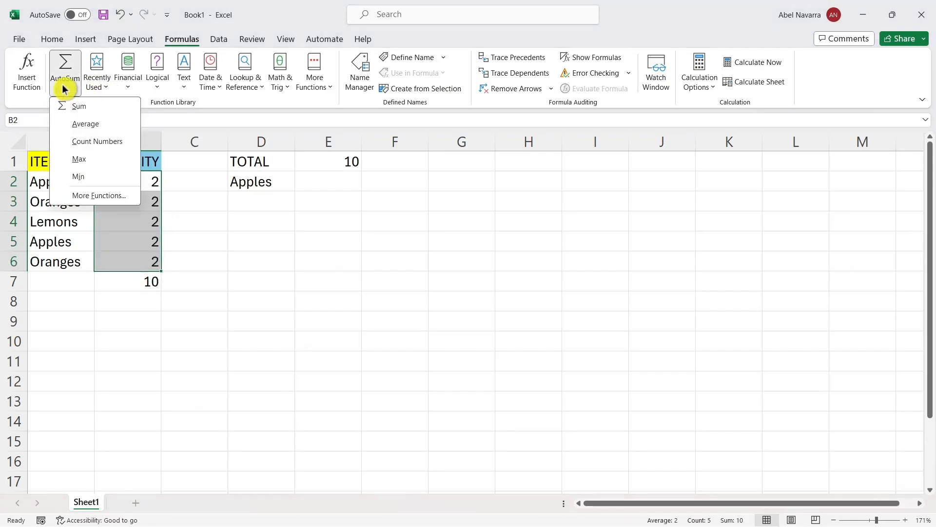
{"action": "left_click", "coordinate": [80, 108]}
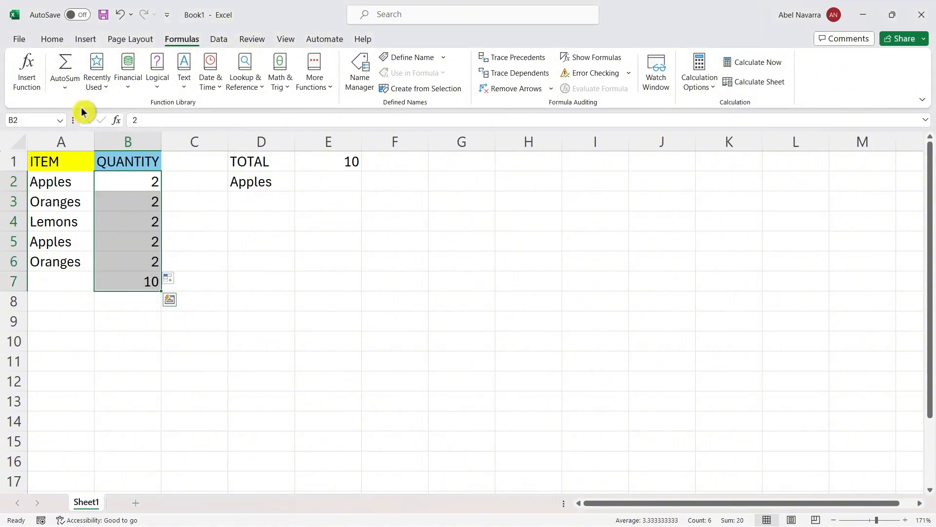
{"action": "left_click", "coordinate": [141, 322]}
{"action": "left_click", "coordinate": [152, 282]}
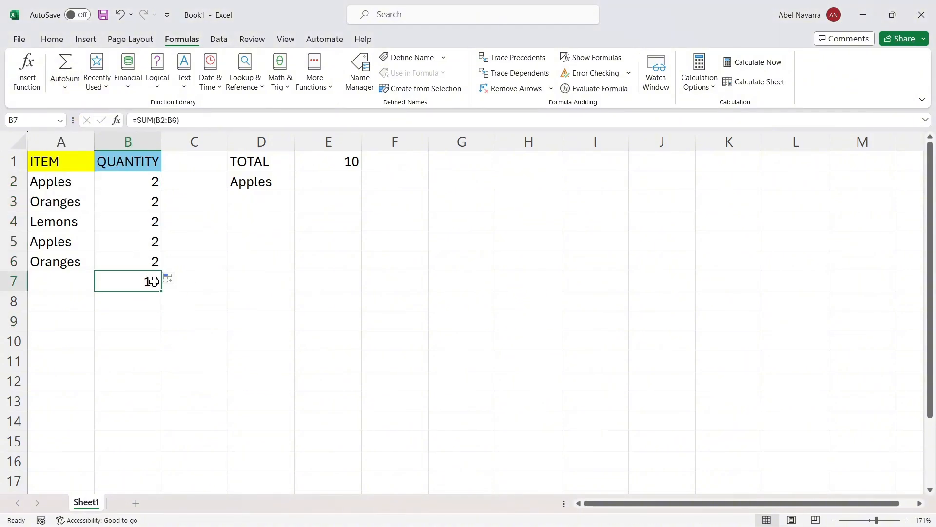
{"action": "left_click", "coordinate": [119, 15]}
{"action": "left_click", "coordinate": [119, 14]}
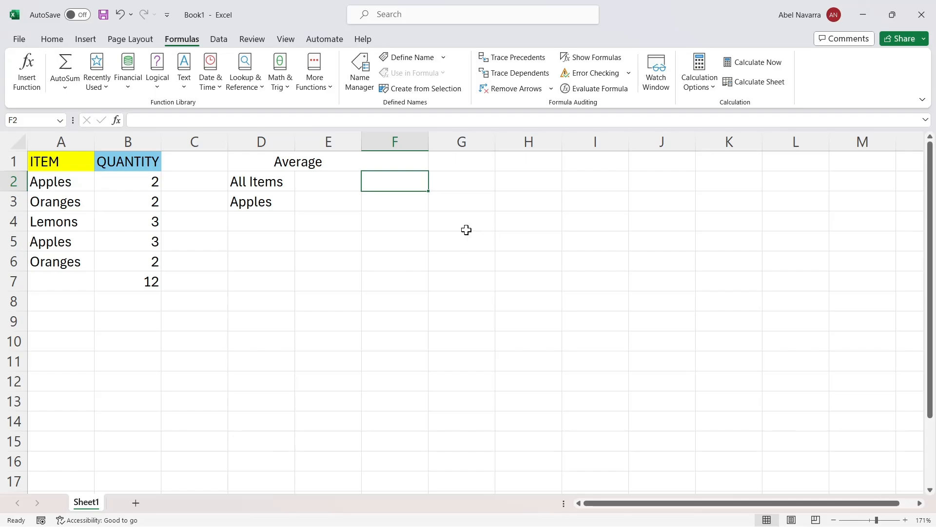
Enter the formula =AVERAGE(B2:B6) in cell E2, beside the All Items label.
{"action": "double_click", "coordinate": [341, 180]}
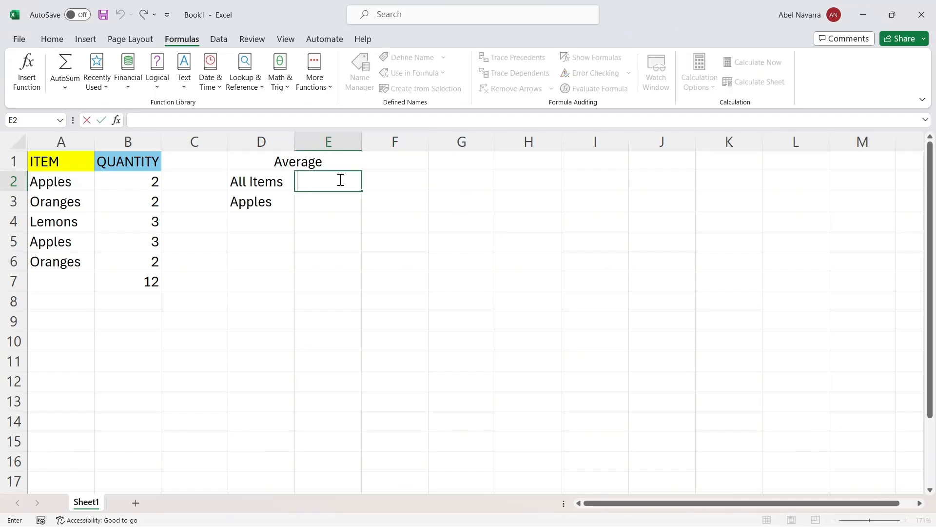
{"action": "type", "text": "=AVERAGEW"}
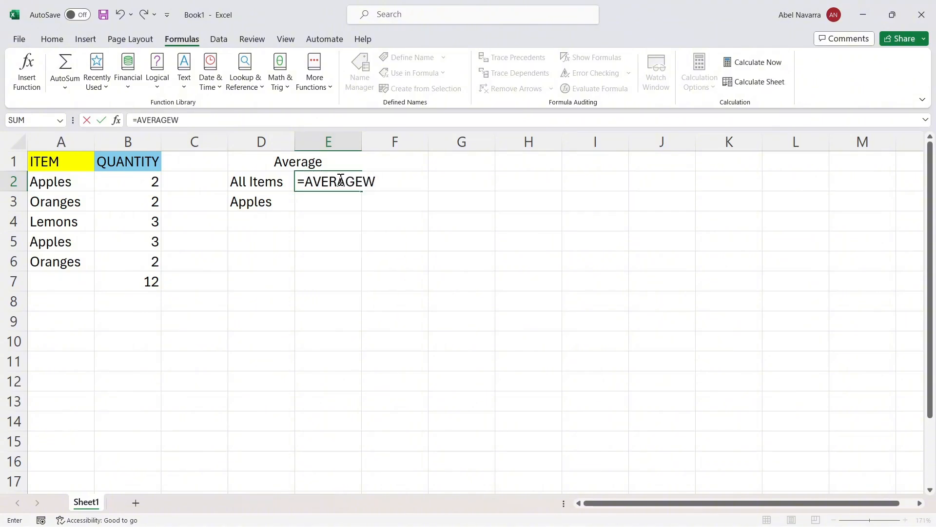
{"action": "key", "text": "BackSpace"}
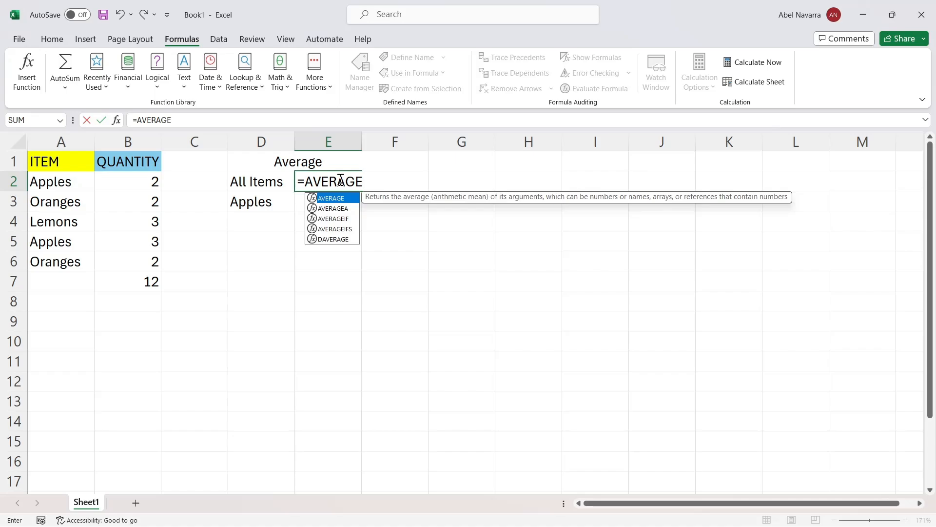
{"action": "type", "text": "("}
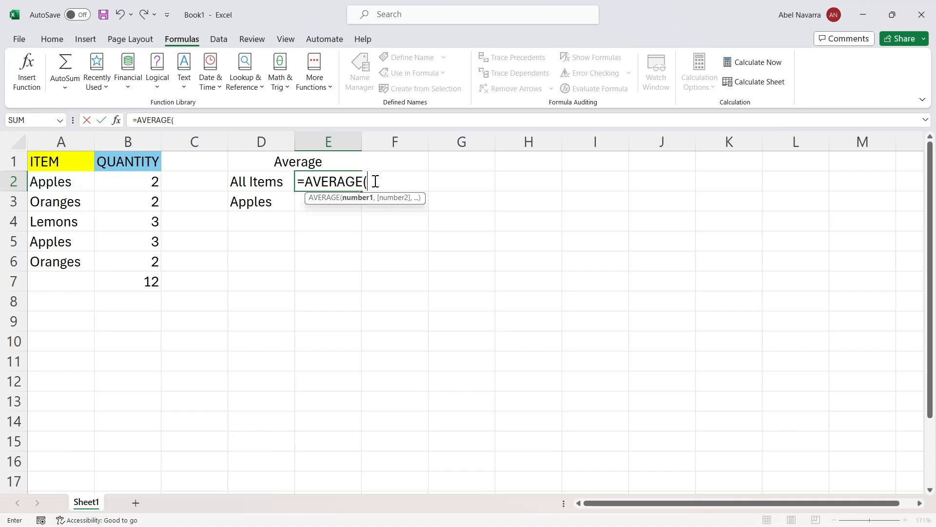
{"action": "type", "text": "B"}
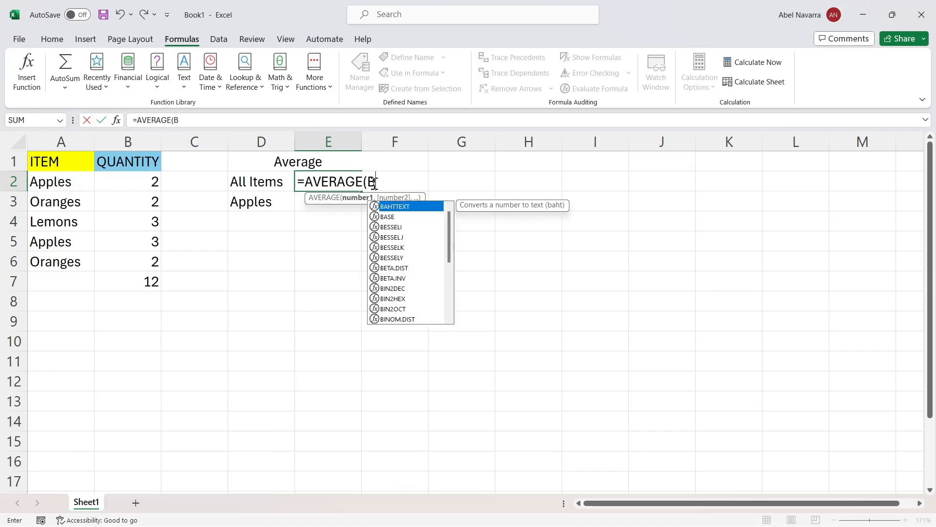
{"action": "type", "text": "2:"}
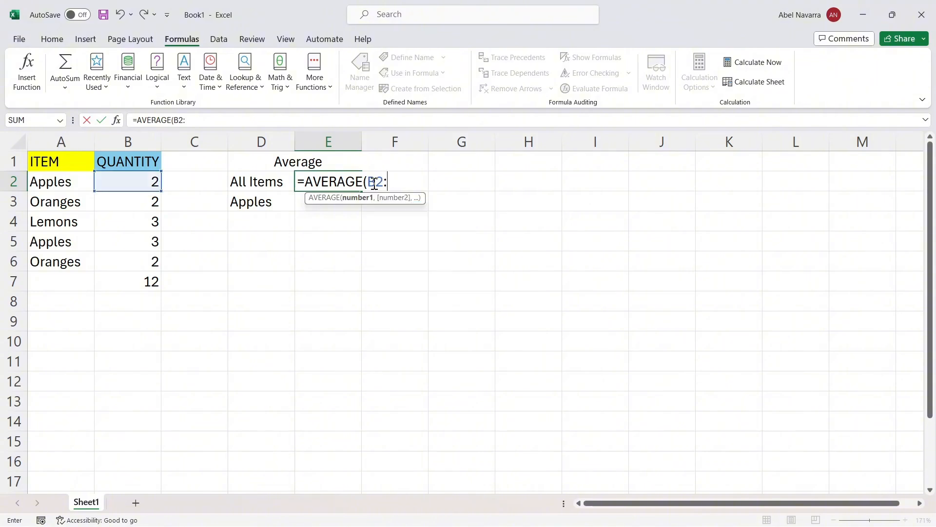
{"action": "type", "text": "B6"}
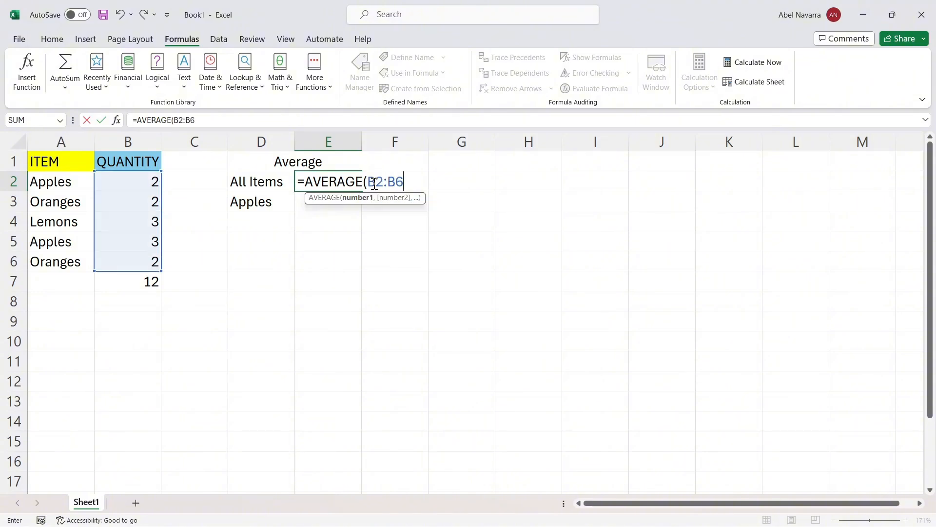
{"action": "type", "text": ")"}
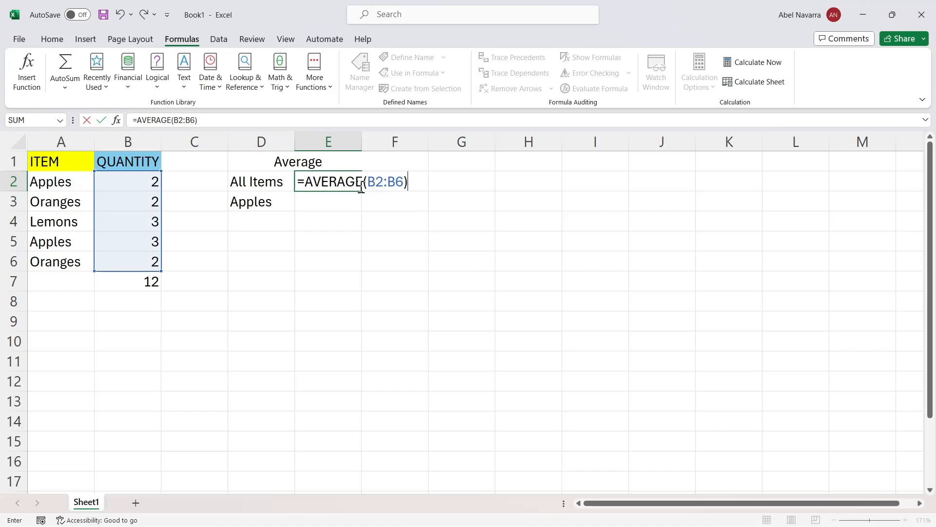
{"action": "key", "text": "Return"}
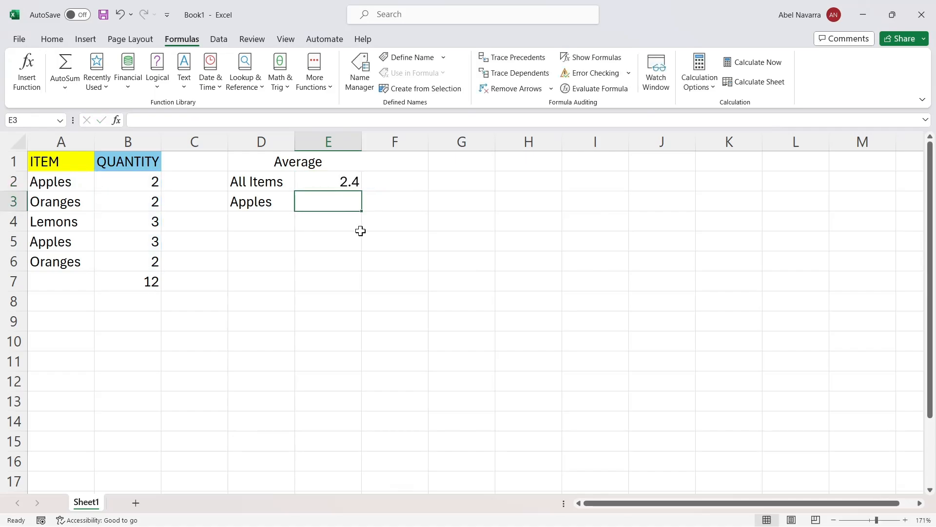
{"action": "left_click", "coordinate": [351, 180]}
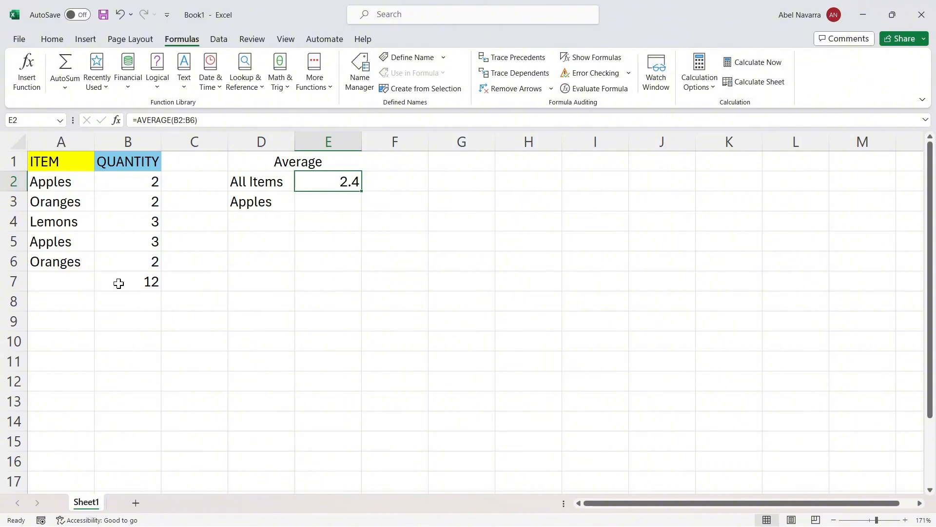
Clear the SUM formula from cell B7 below the quantities.
{"action": "left_click", "coordinate": [150, 280]}
{"action": "double_click", "coordinate": [149, 279]}
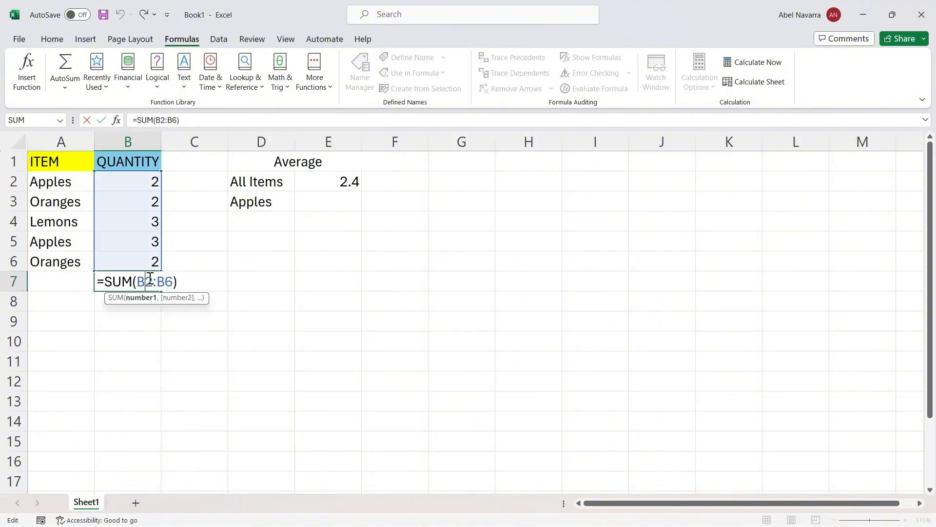
{"action": "left_click_drag", "start_coordinate": [180, 281], "coordinate": [46, 290]}
{"action": "key", "text": "BackSpace"}
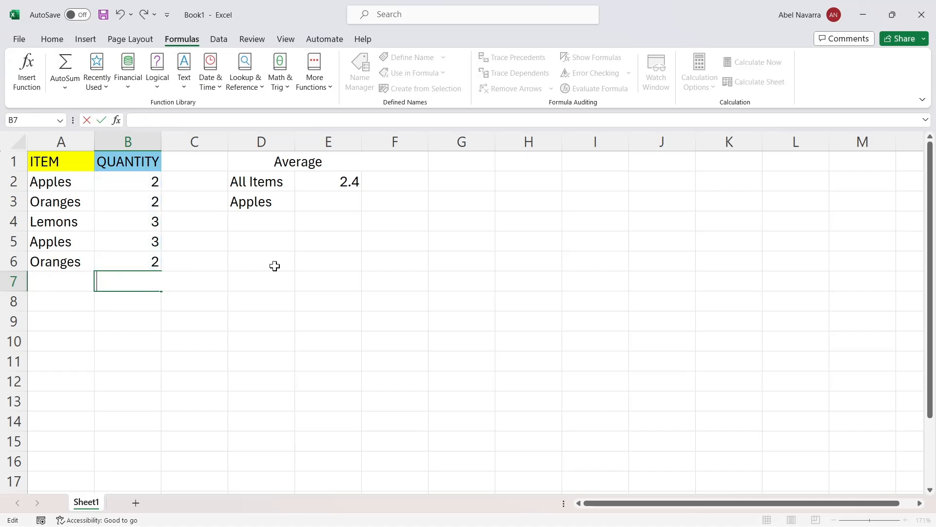
{"action": "left_click_drag", "start_coordinate": [404, 221], "coordinate": [422, 236]}
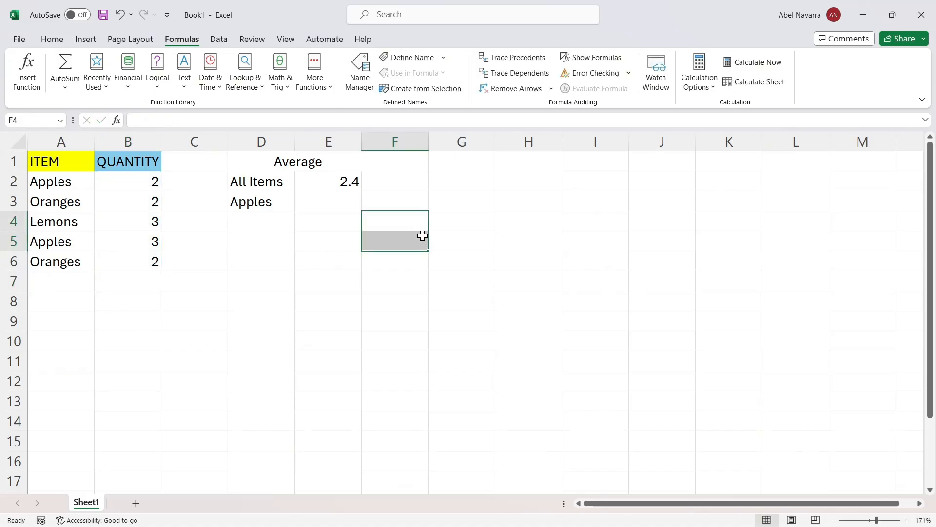
Enter the formula =AVERAGEIF(A2:A6, D3, B2:B6) in cell E3, beside the Apples label, and reopen the cell for review.
{"action": "double_click", "coordinate": [345, 201]}
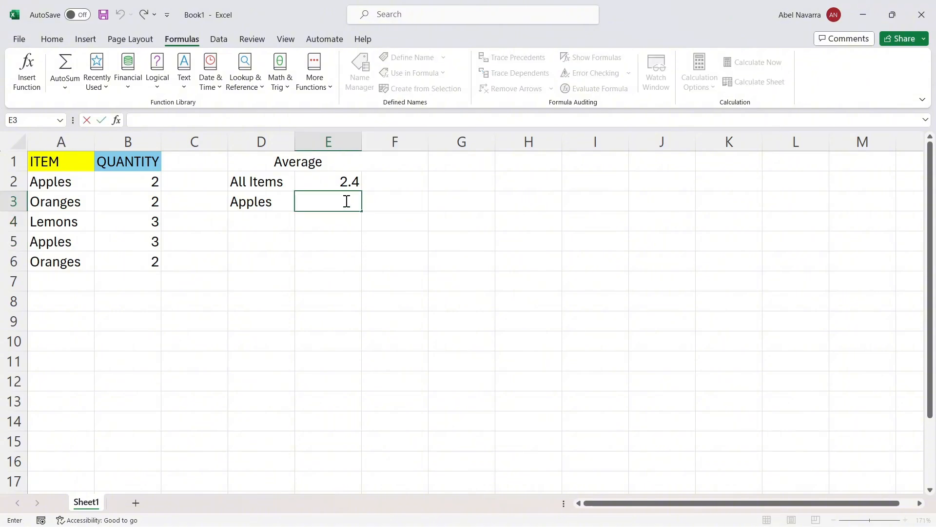
{"action": "type", "text": "=AVERAGE"}
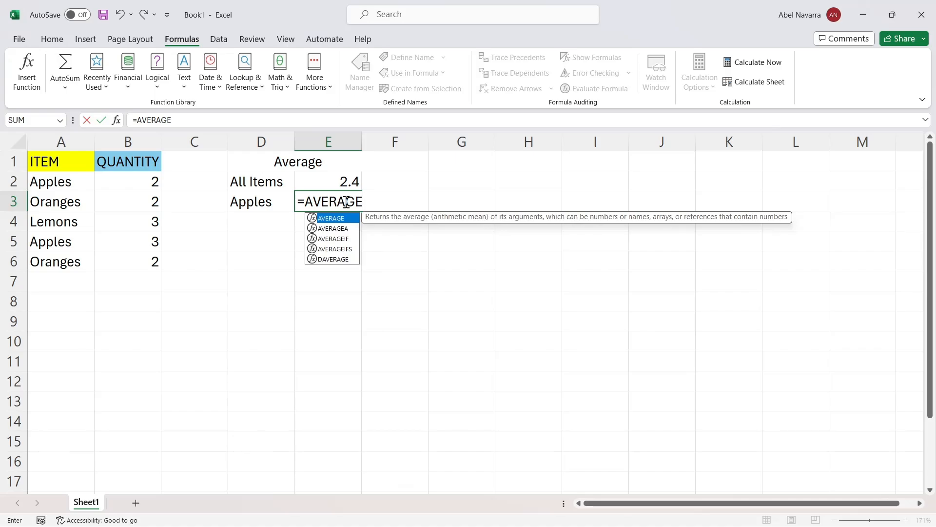
{"action": "type", "text": "IF"}
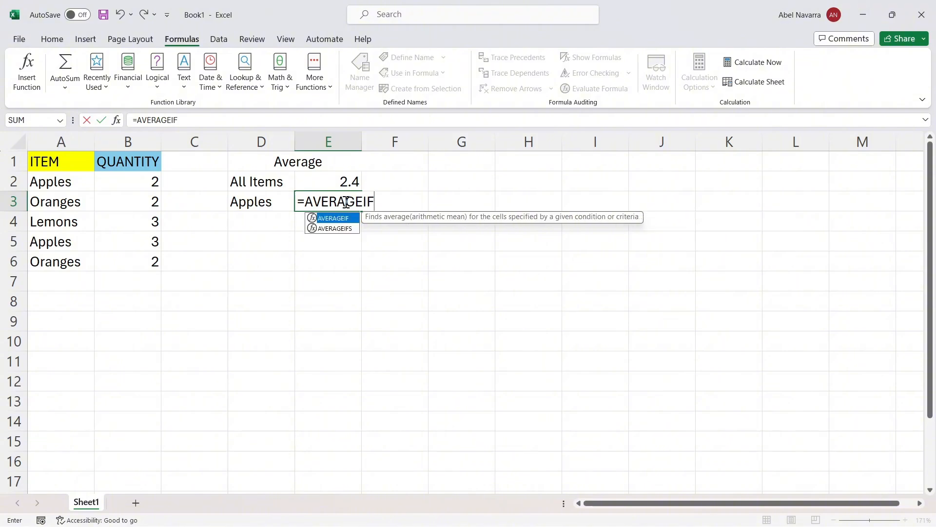
{"action": "type", "text": "("}
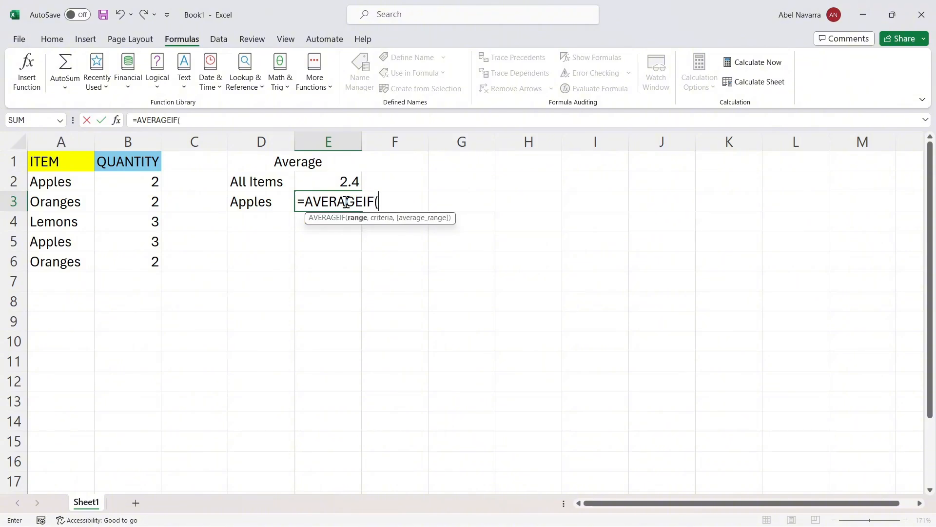
{"action": "type", "text": "A2"}
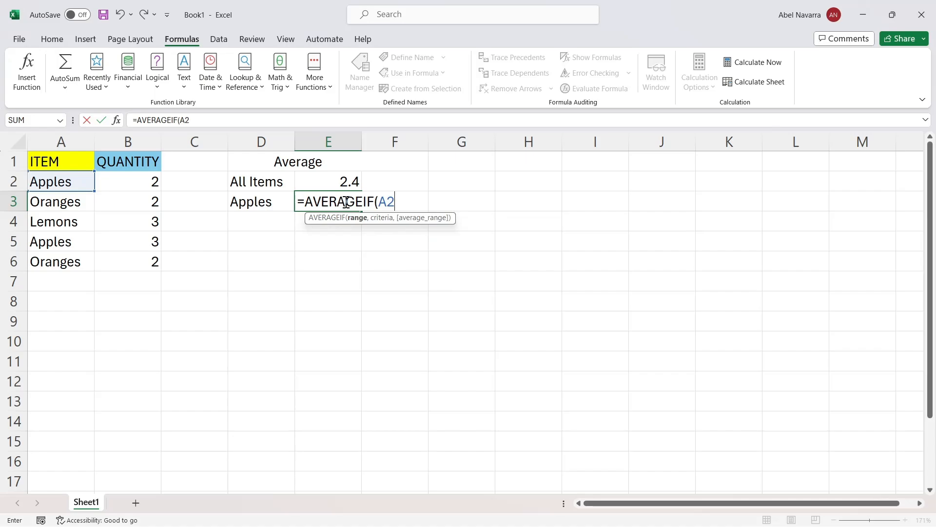
{"action": "type", "text": ":A6"}
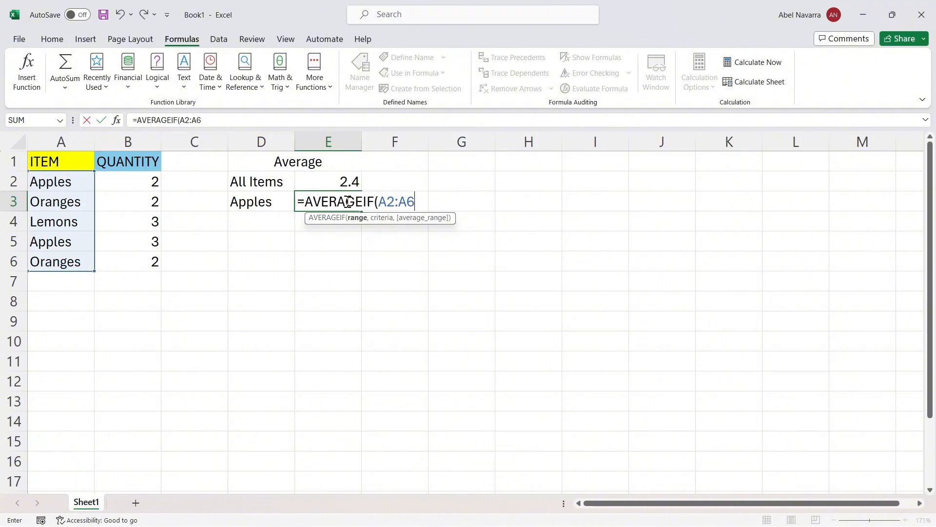
{"action": "type", "text": ", D3"}
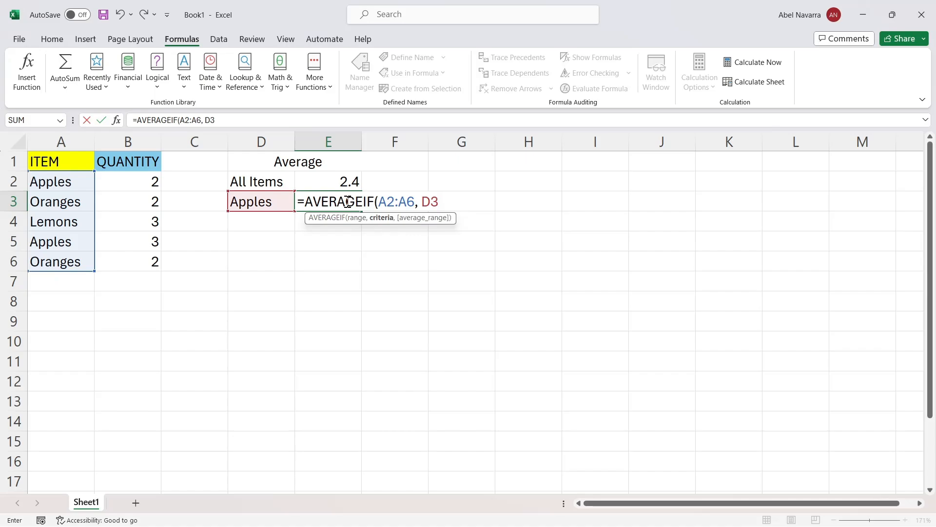
{"action": "type", "text": ", B2"}
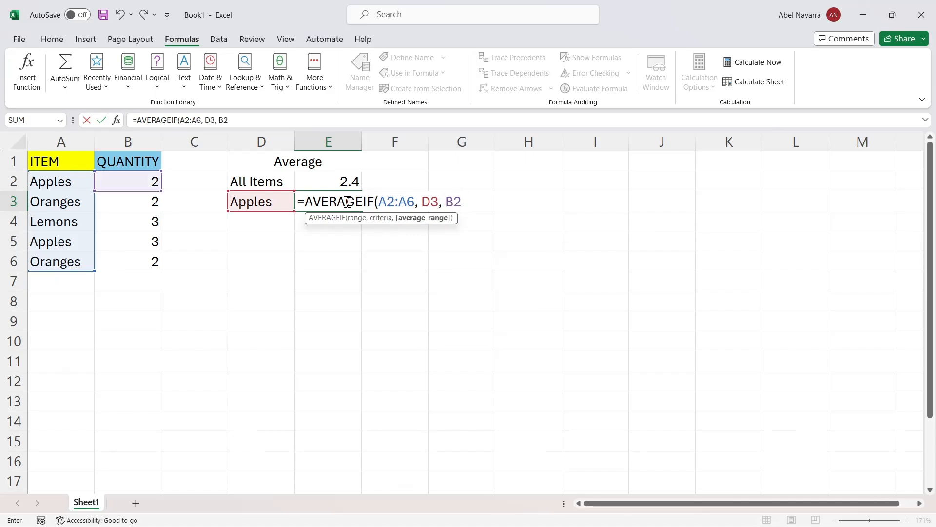
{"action": "type", "text": ":B6)"}
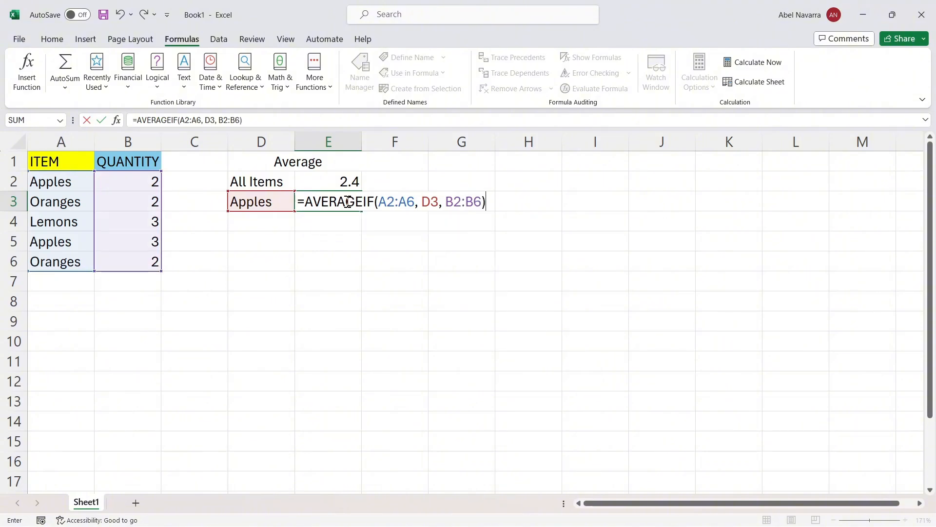
{"action": "key", "text": "Return"}
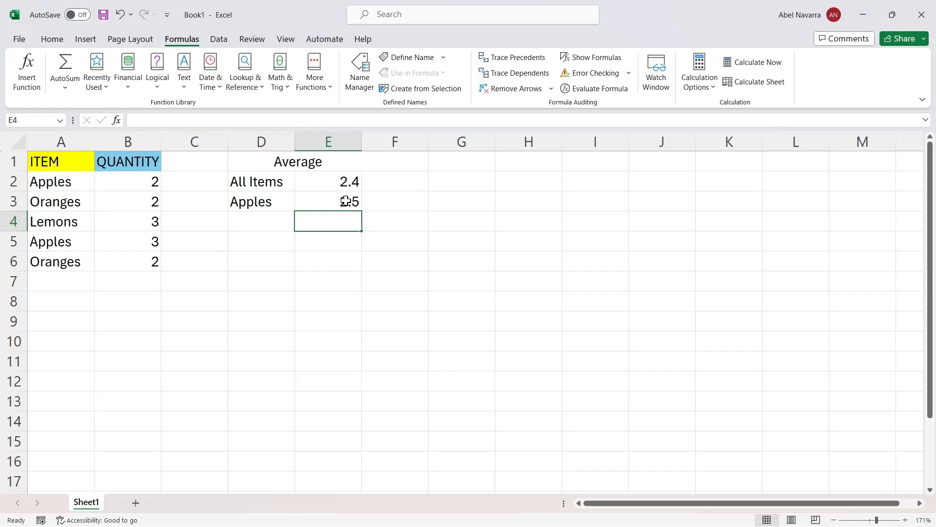
{"action": "left_click_drag", "start_coordinate": [346, 201], "coordinate": [399, 287]}
{"action": "double_click", "coordinate": [337, 201]}
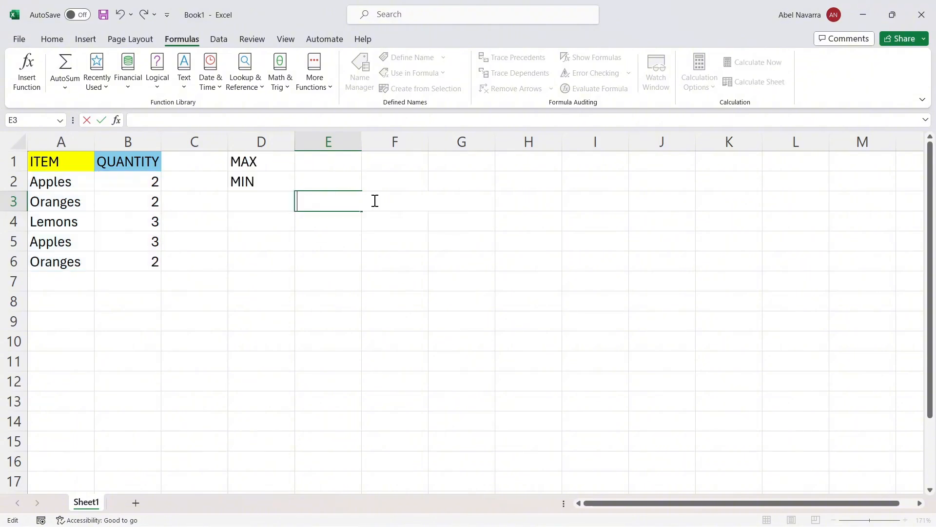
{"action": "left_click", "coordinate": [367, 228]}
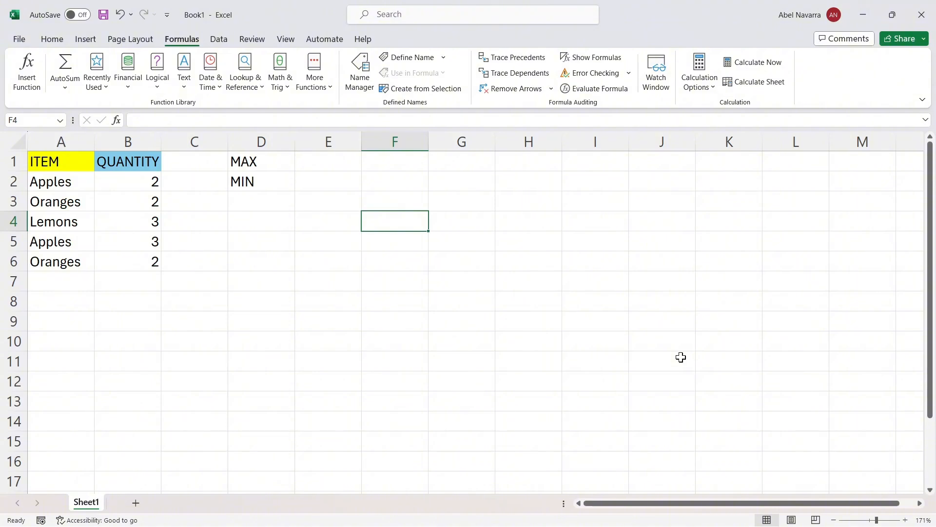
Enter the formula =MAX(B2:B6) in cell E1, beside the MAX label.
{"action": "double_click", "coordinate": [320, 165]}
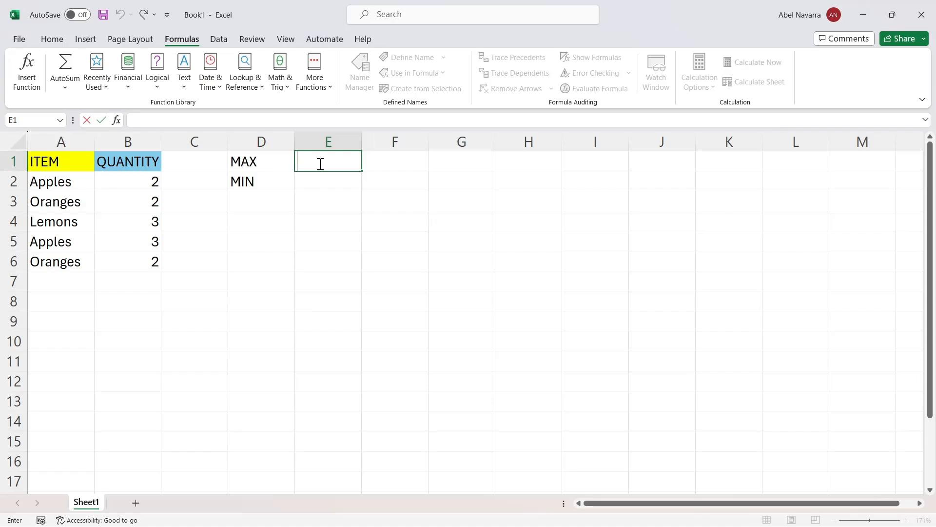
{"action": "type", "text": "=Max"}
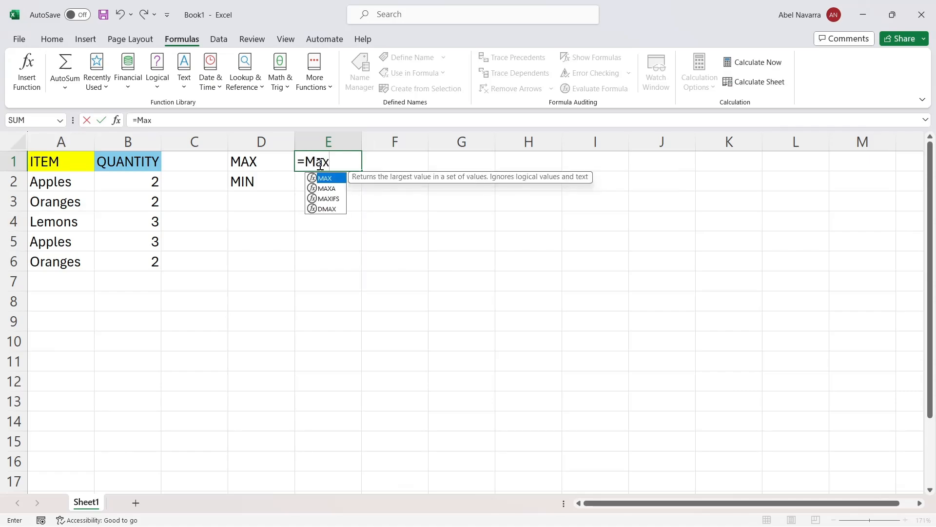
{"action": "key", "text": "BackSpace"}
{"action": "key", "text": "BackSpace"}
{"action": "type", "text": "AX("}
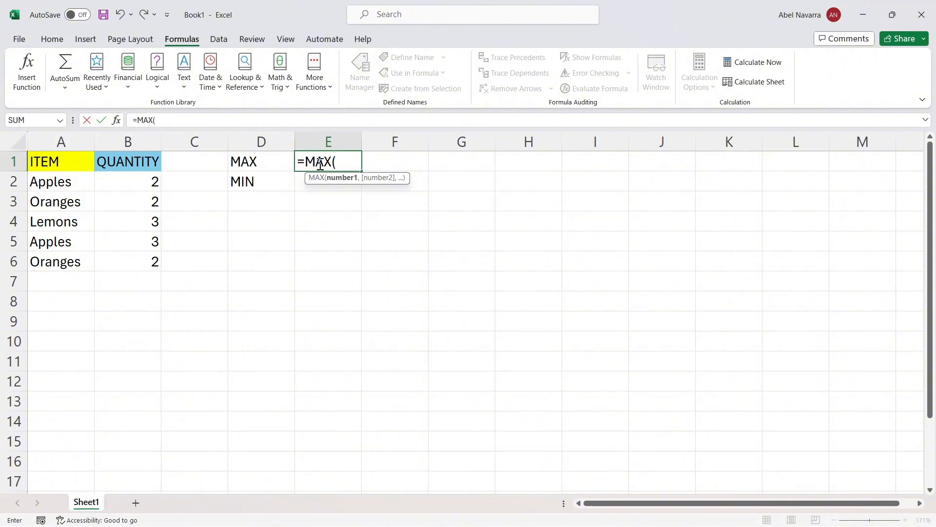
{"action": "type", "text": "B2:"}
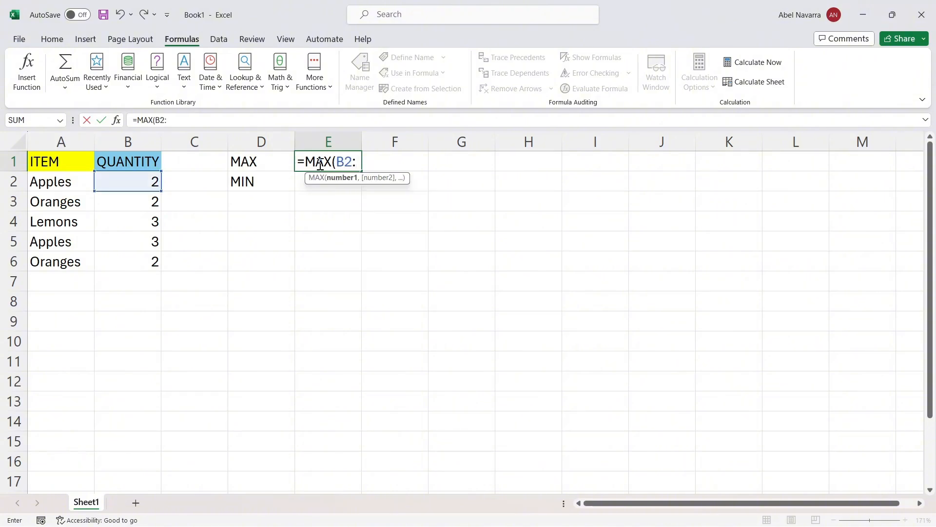
{"action": "type", "text": "B6"}
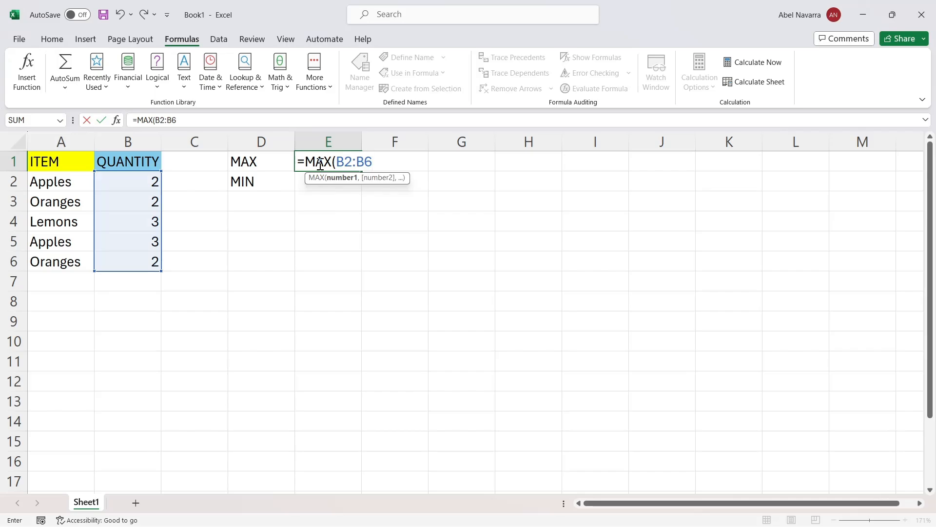
{"action": "type", "text": ")"}
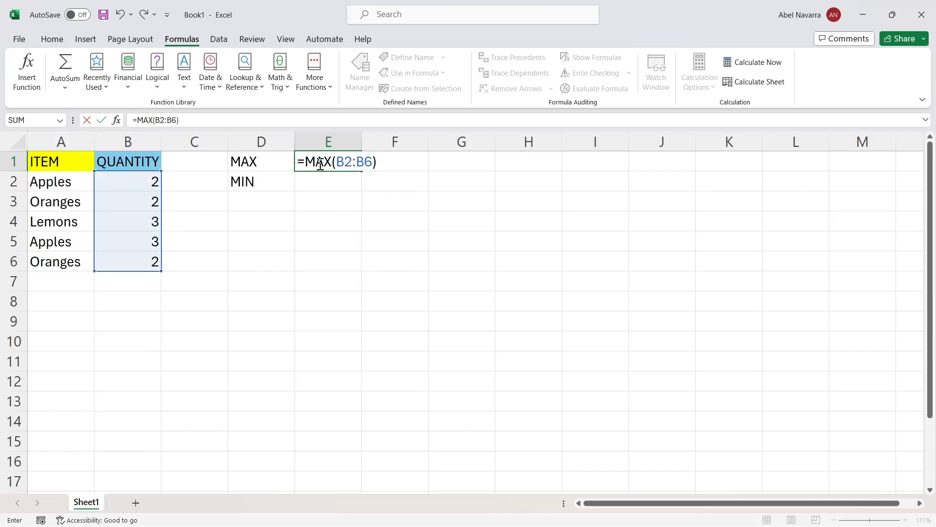
{"action": "key", "text": "Return"}
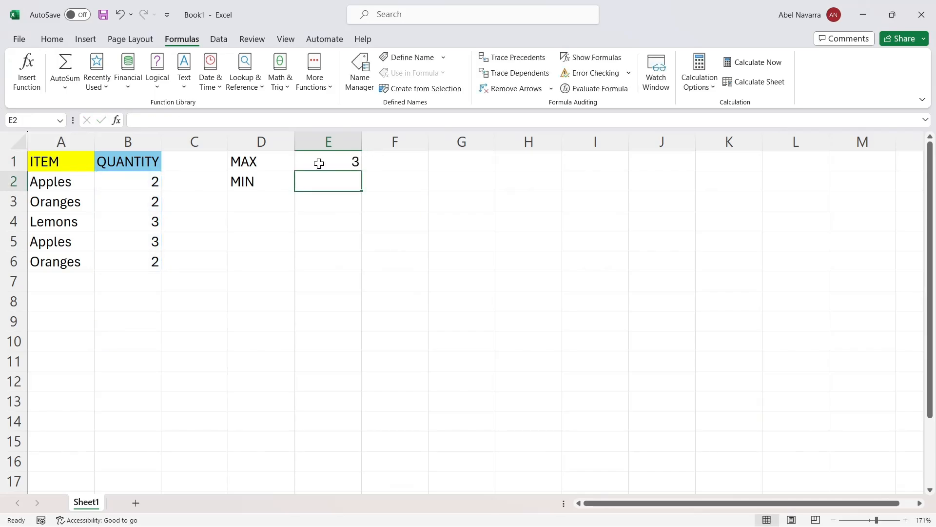
{"action": "left_click", "coordinate": [319, 163]}
Enter the formula =MIN(B2:B6) in cell E2, beside the MIN label.
{"action": "double_click", "coordinate": [336, 179]}
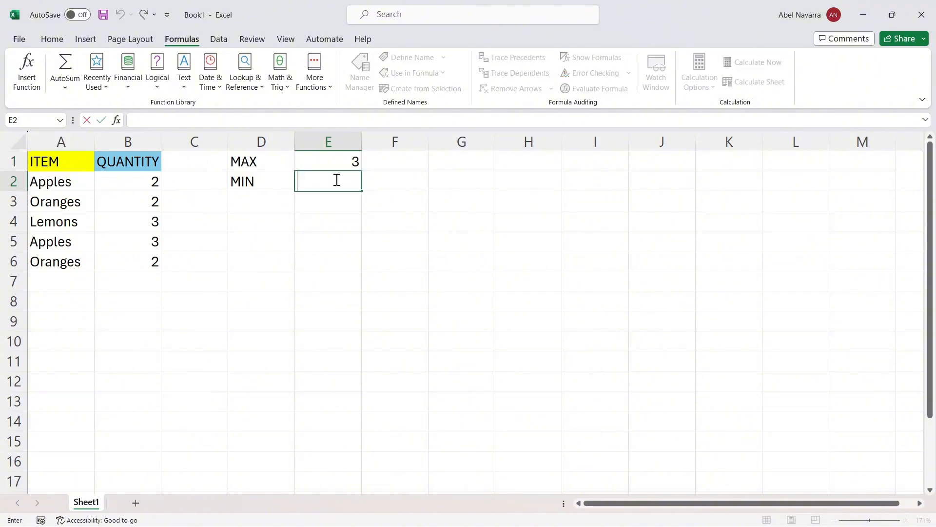
{"action": "type", "text": "="}
{"action": "type", "text": "MIN("}
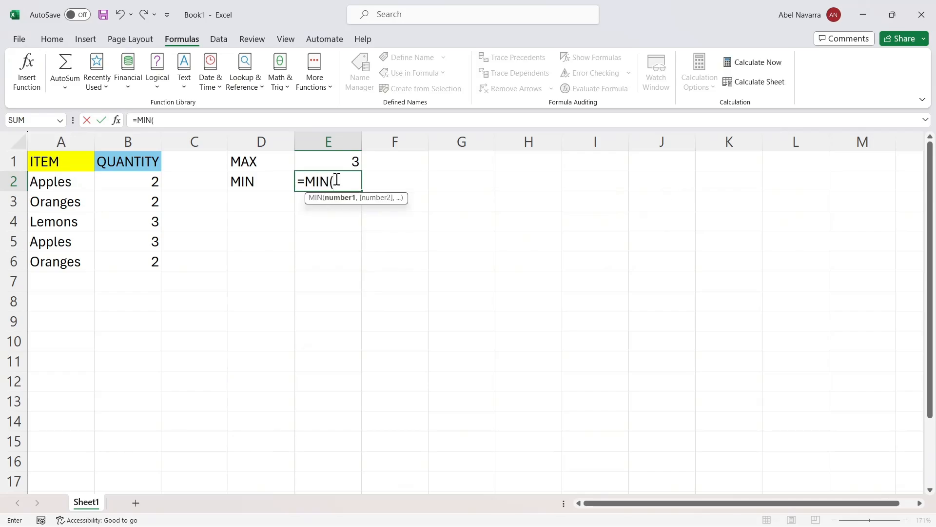
{"action": "type", "text": "B2:B6)"}
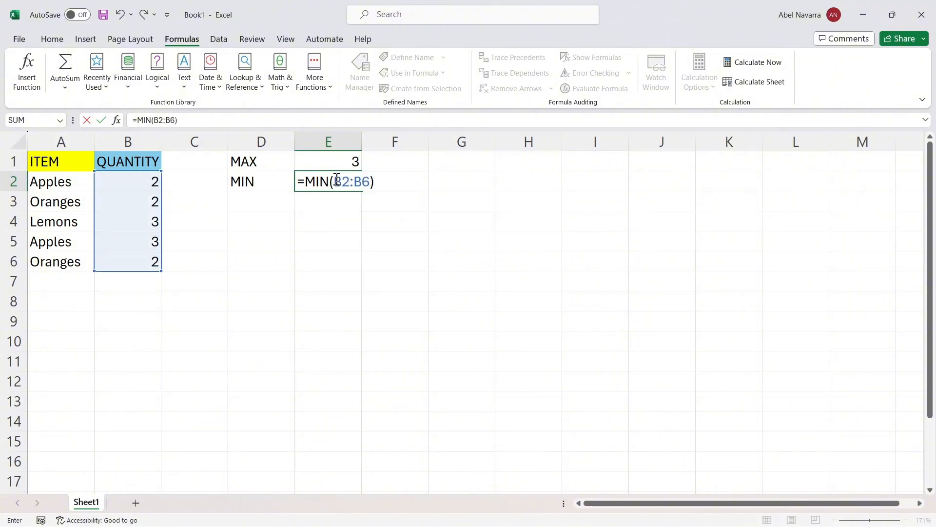
{"action": "key", "text": "Return"}
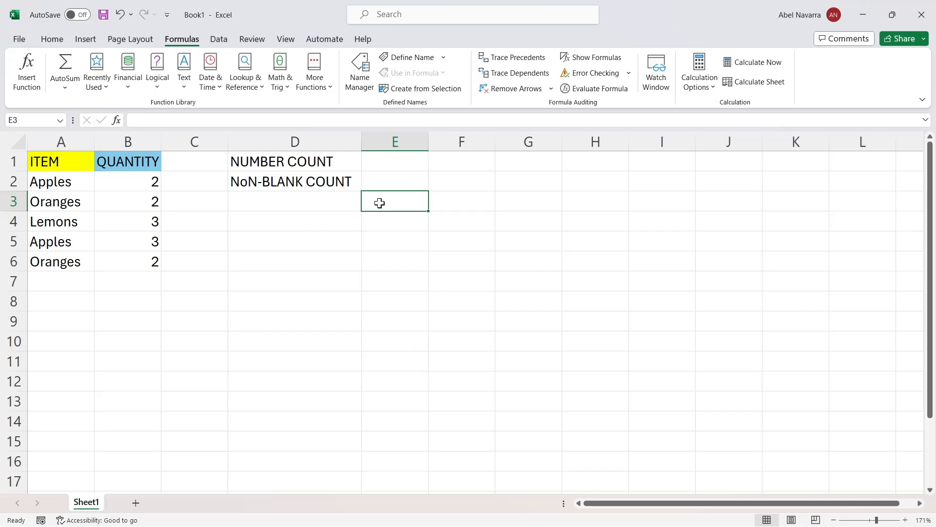
Start the formula =COUNT( in cell E1, beside the NUMBER COUNT label.
{"action": "left_click", "coordinate": [407, 164]}
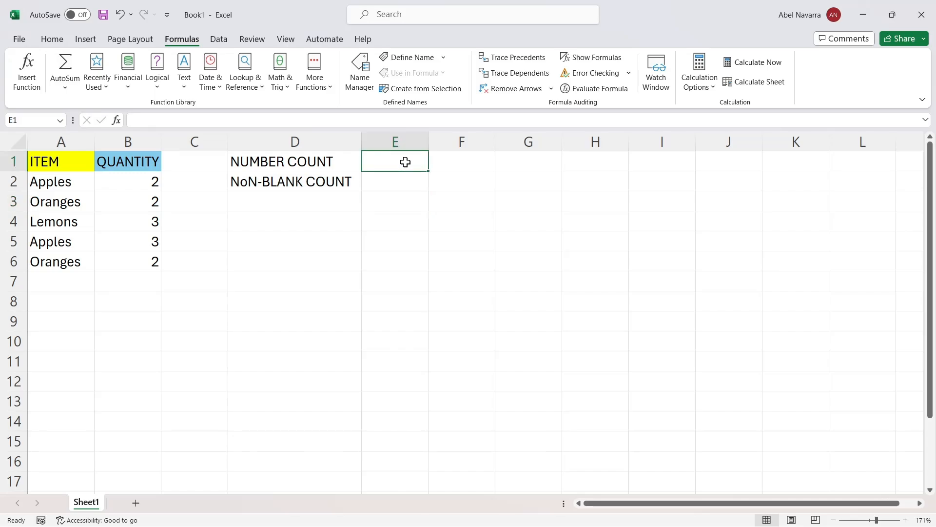
{"action": "double_click", "coordinate": [406, 162]}
{"action": "type", "text": "="}
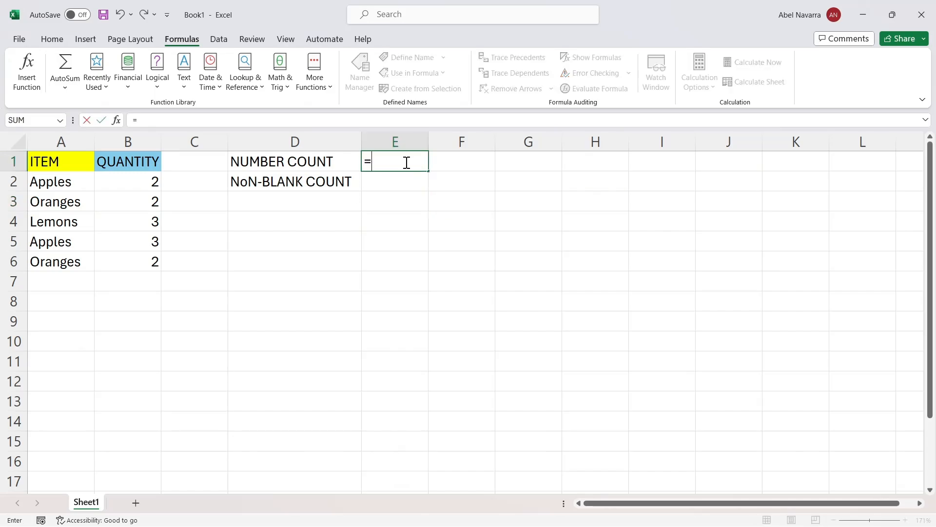
{"action": "type", "text": "COUNT"}
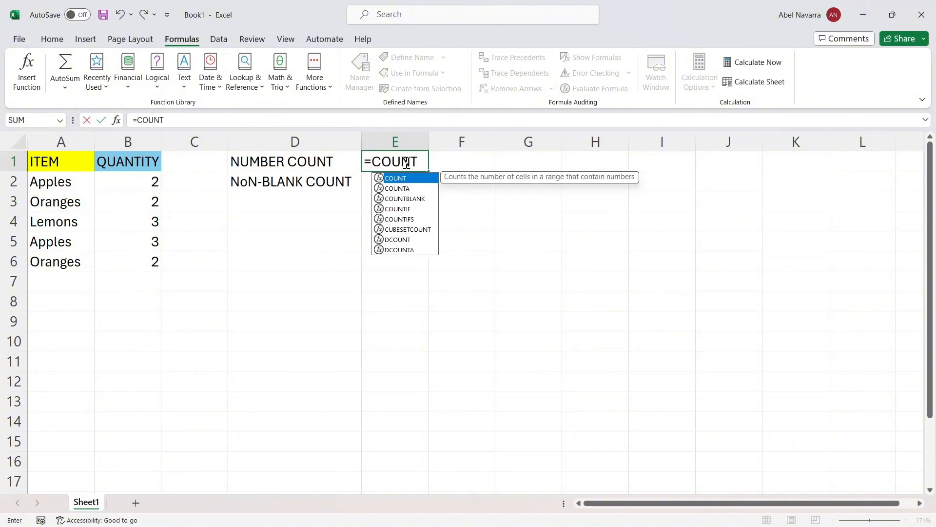
{"action": "type", "text": "("}
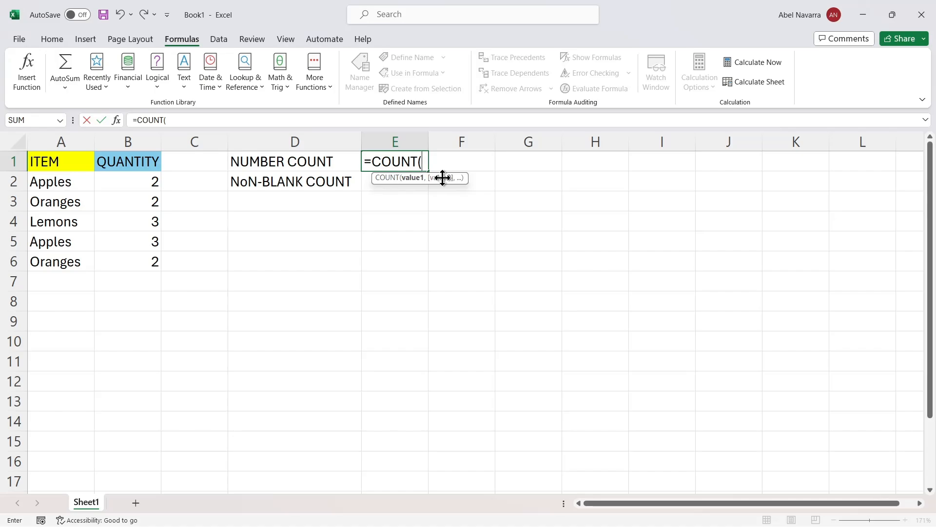
Try changing the function in cell E1's unfinished formula to COUNTA, and restore it to COUNT.
{"action": "left_click", "coordinate": [418, 161]}
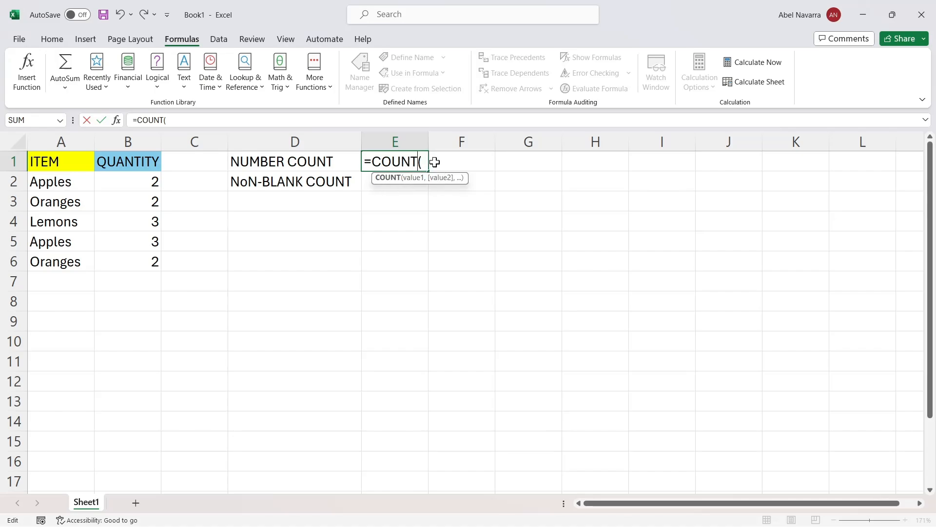
{"action": "type", "text": "A"}
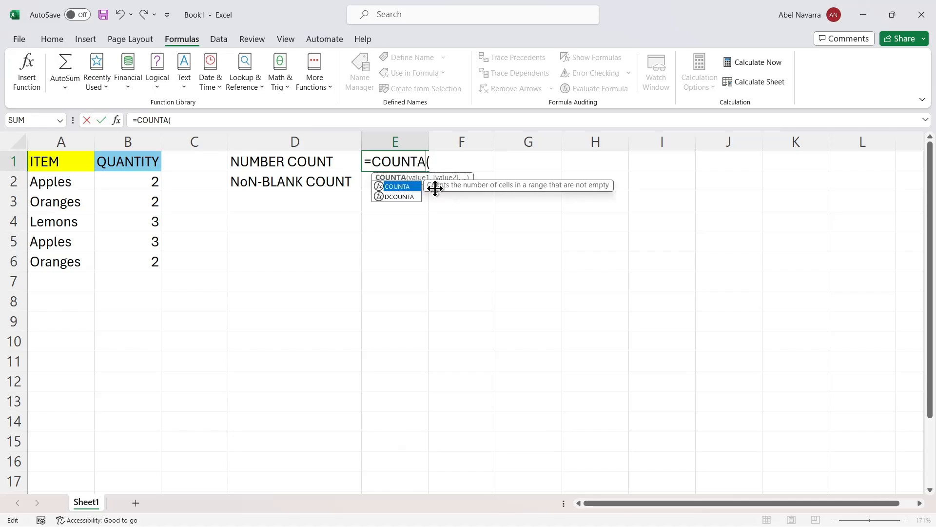
{"action": "key", "text": "Return"}
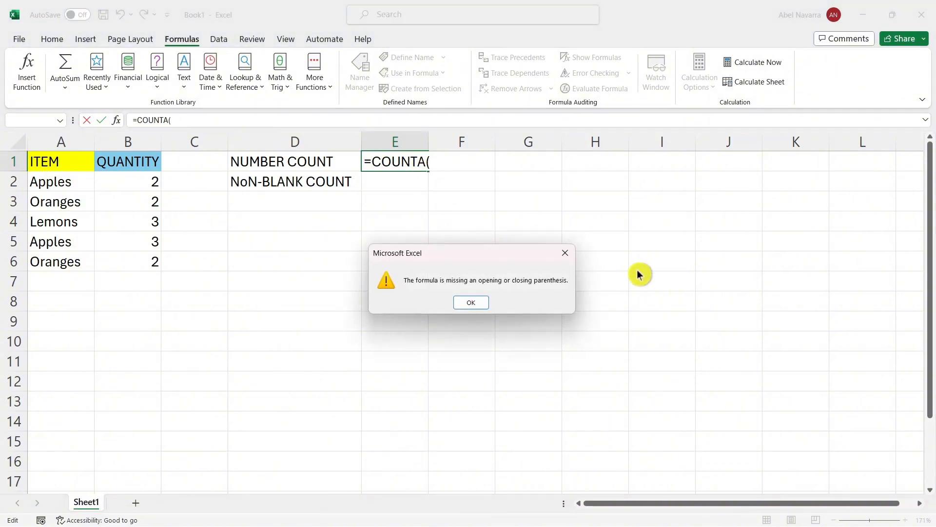
{"action": "left_click", "coordinate": [565, 254]}
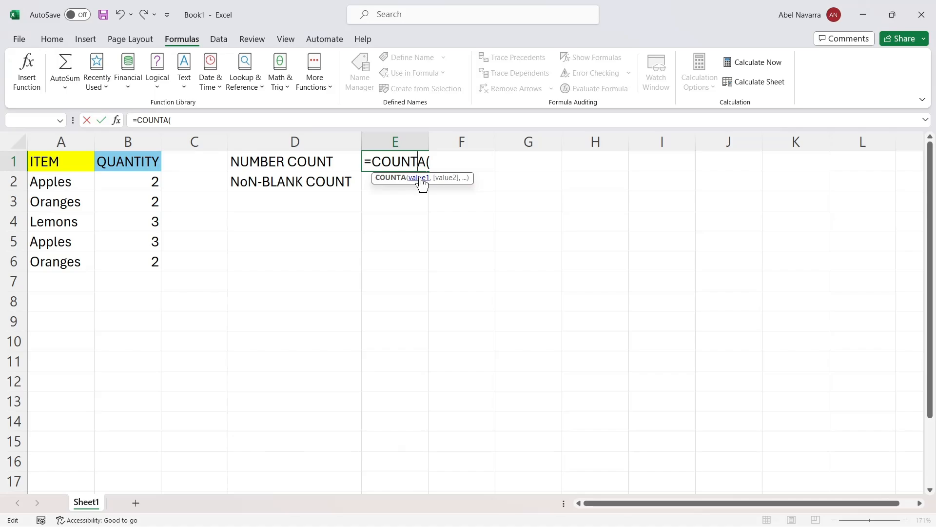
{"action": "left_click", "coordinate": [424, 161]}
{"action": "key", "text": "BackSpace"}
{"action": "key", "text": "Right"}
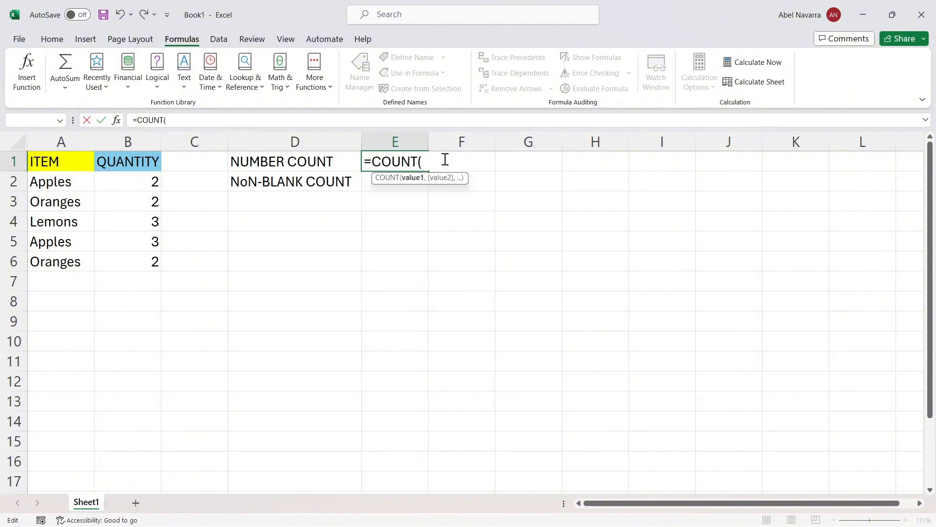
Complete the formula in cell E1 as =COUNT(B:B) and reopen the cell for review.
{"action": "type", "text": "B:B)"}
{"action": "key", "text": "Return"}
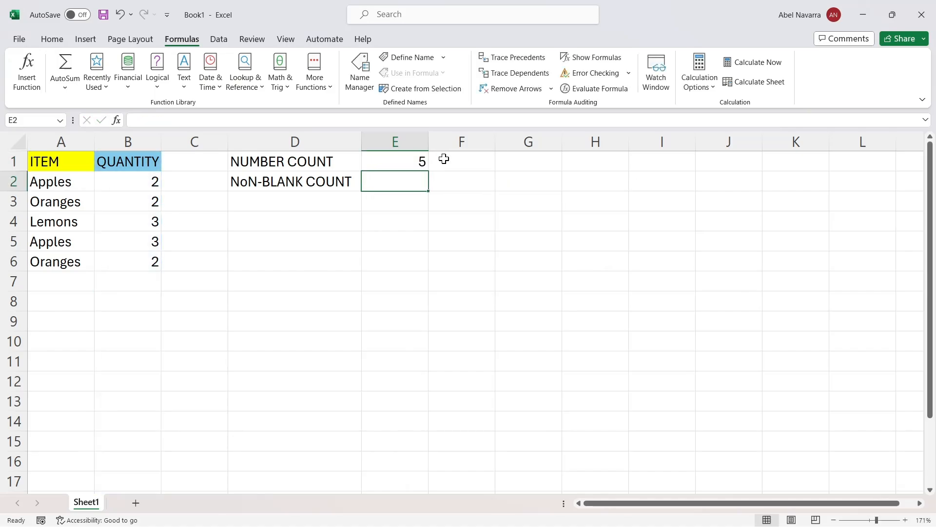
{"action": "left_click", "coordinate": [403, 158]}
{"action": "double_click", "coordinate": [407, 160]}
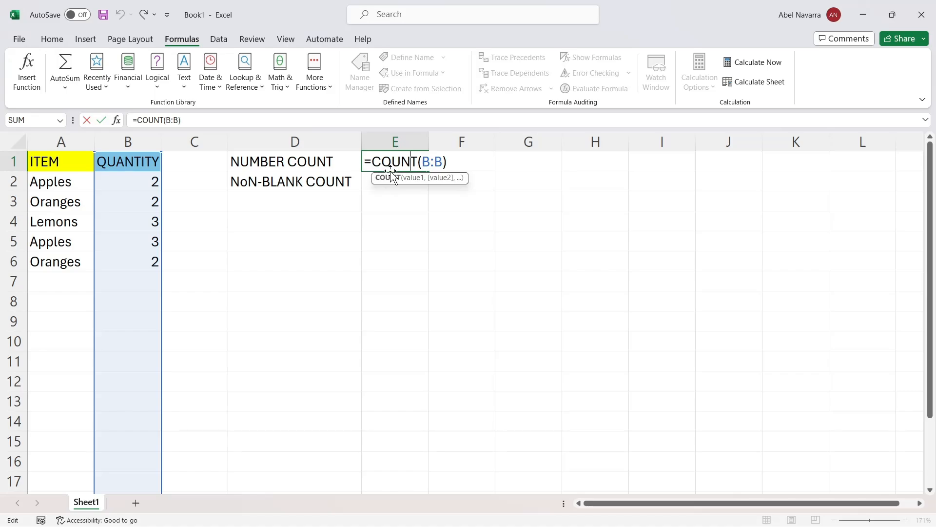
Enter the formula =COUNTA(B:B) in cell E2, beside the NoN-BLANK COUNT label.
{"action": "left_click", "coordinate": [411, 188]}
{"action": "double_click", "coordinate": [409, 184]}
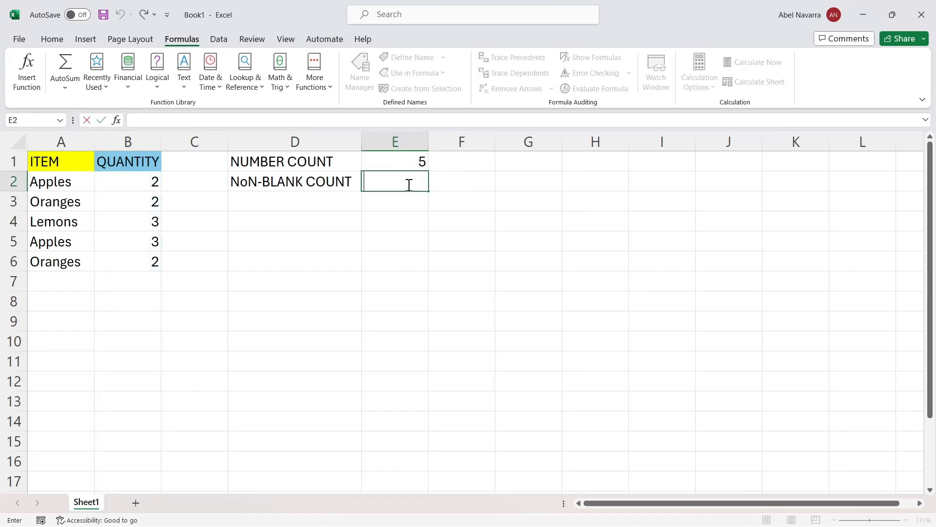
{"action": "type", "text": "=COUN"}
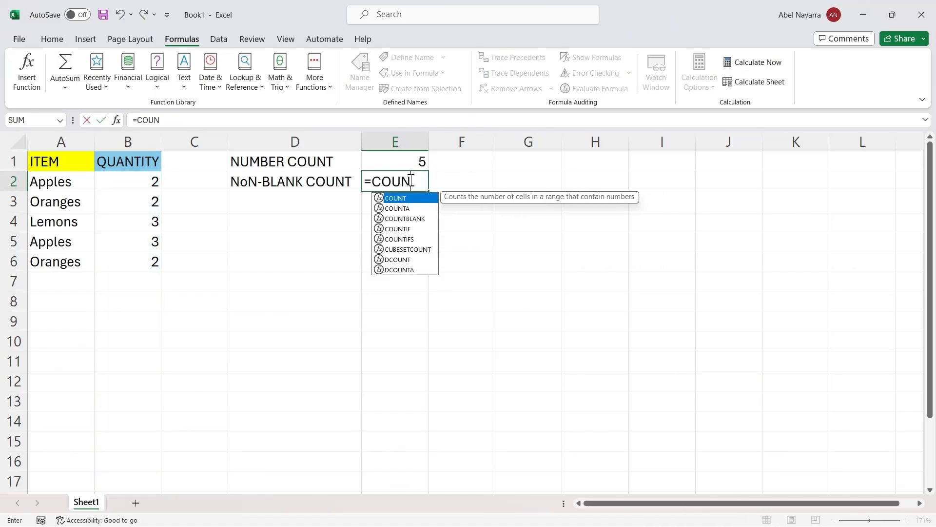
{"action": "type", "text": "TA("}
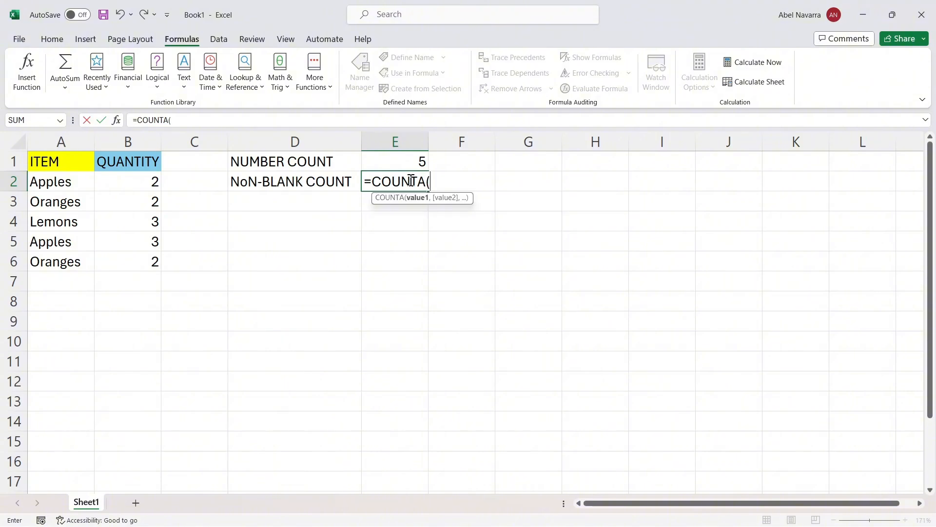
{"action": "type", "text": "B"}
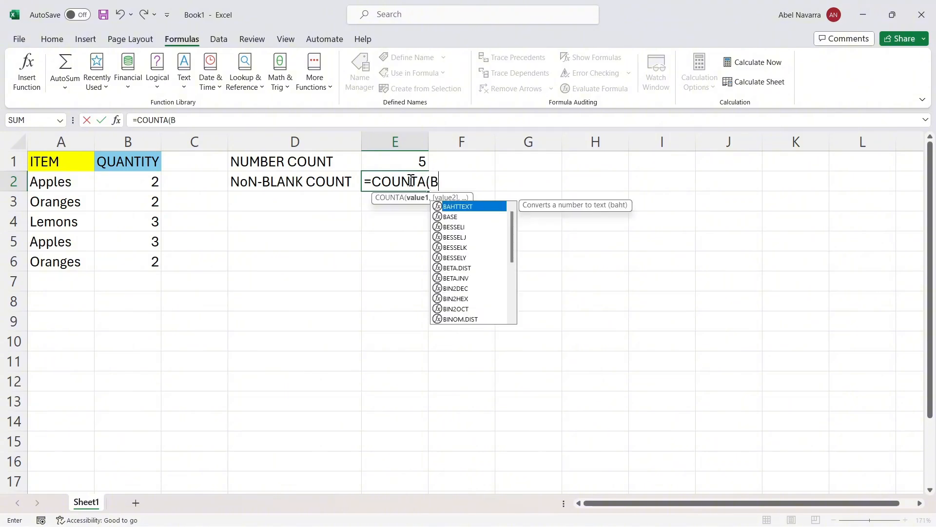
{"action": "type", "text": ":B)"}
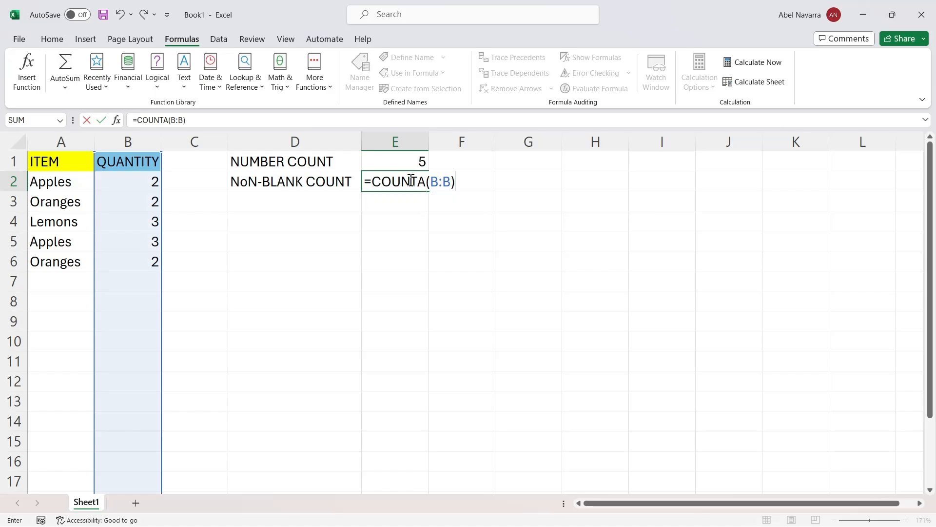
{"action": "key", "text": "Return"}
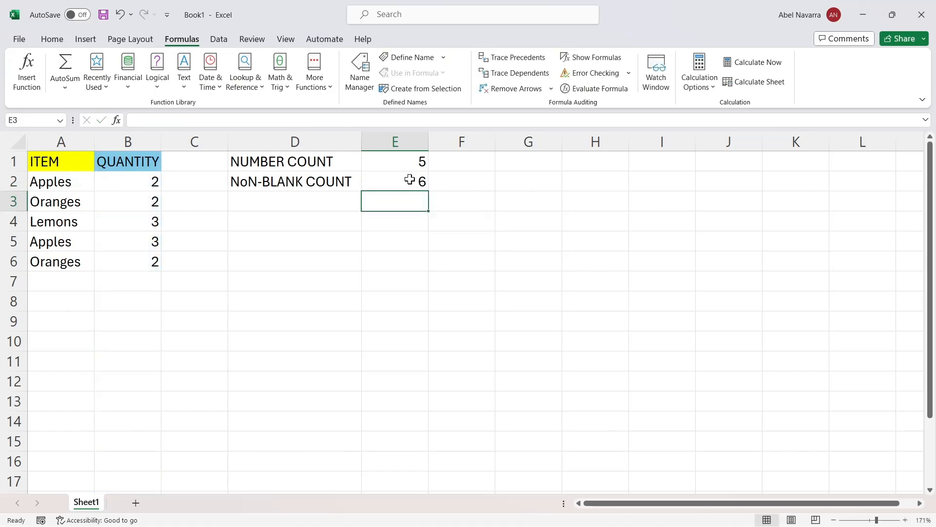
Reopen cells E2 and E1 to compare the COUNTA and COUNT formulas on column B.
{"action": "double_click", "coordinate": [399, 181]}
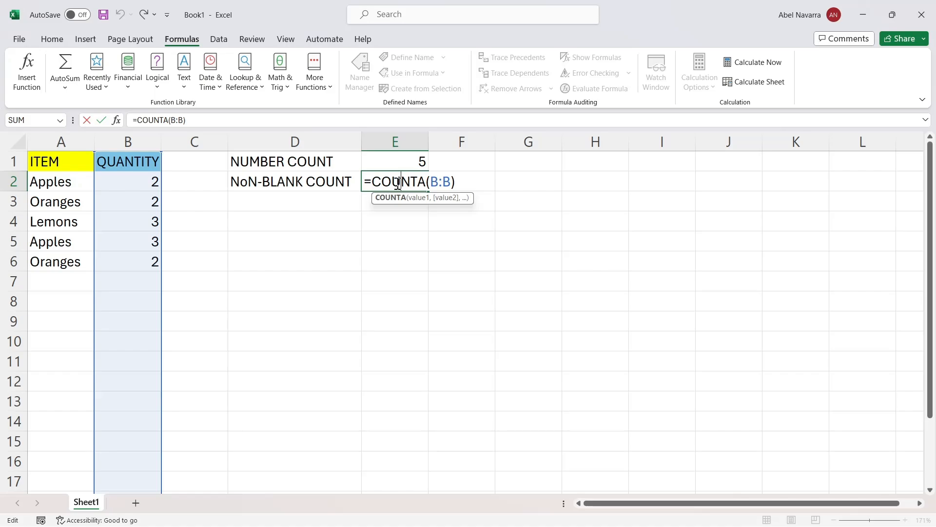
{"action": "left_click", "coordinate": [398, 165]}
{"action": "double_click", "coordinate": [398, 165]}
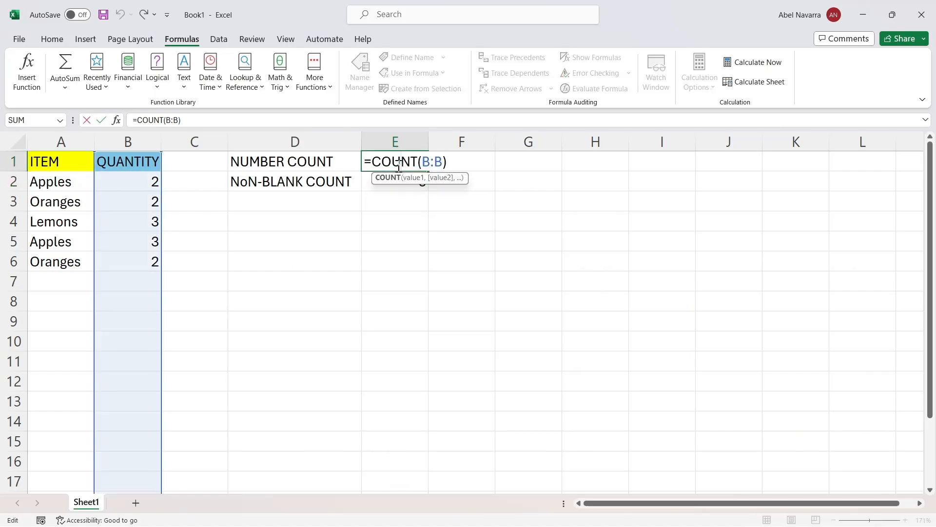
{"action": "left_click", "coordinate": [376, 244]}
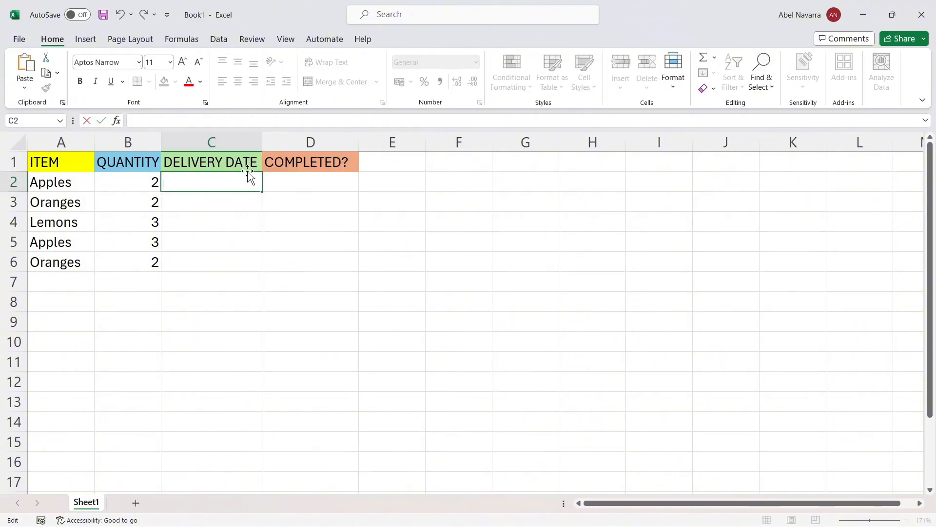
Enter the delivery date 5-Mar-24 for the first Apples row in cell C2.
{"action": "double_click", "coordinate": [244, 178]}
{"action": "type", "text": "D"}
{"action": "key", "text": "BackSpace"}
{"action": "type", "text": "AMrch"}
{"action": "key", "text": "BackSpace"}
{"action": "key", "text": "BackSpace"}
{"action": "key", "text": "BackSpace"}
{"action": "key", "text": "BackSpace"}
{"action": "key", "text": "BackSpace"}
{"action": "type", "text": "5-Mar-24"}
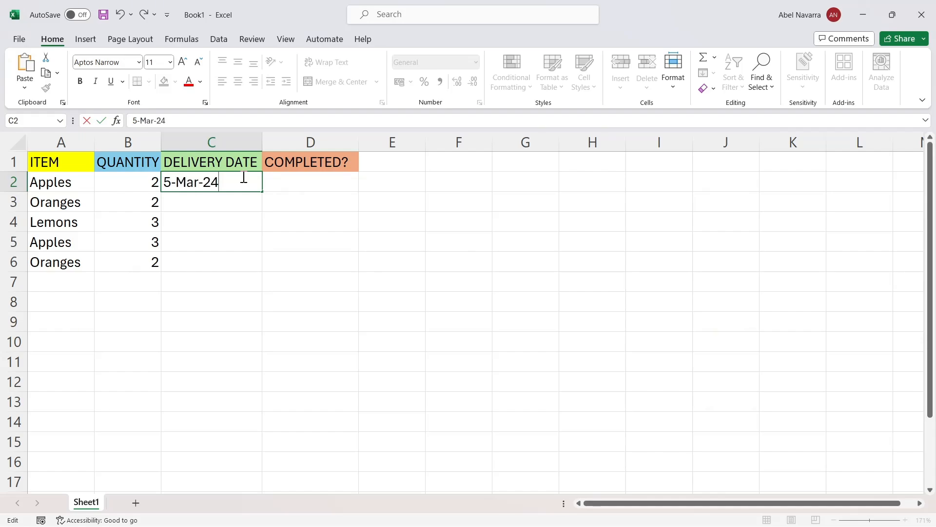
{"action": "key", "text": "Tab"}
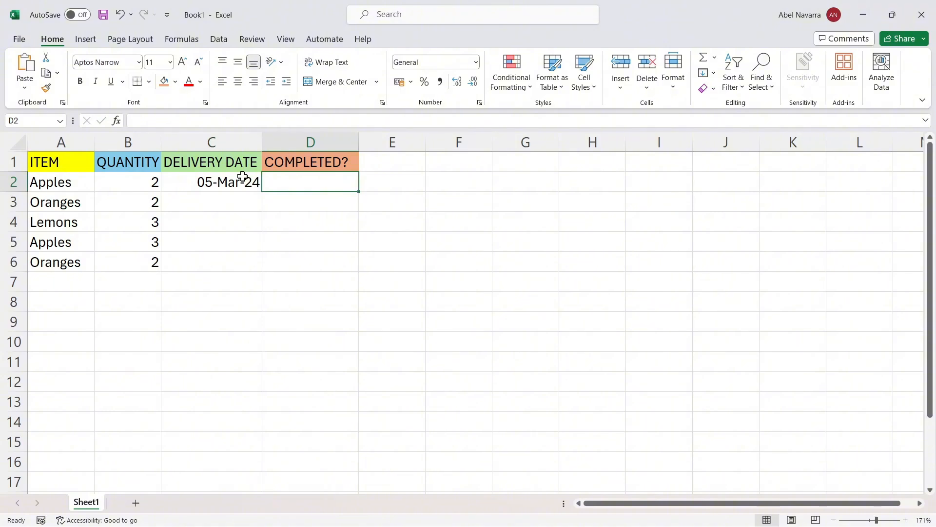
Enter the delivery dates 10-Mar-24 in cell C3 for Oranges and 11-Mar-24 in cell C4 for Lemons.
{"action": "double_click", "coordinate": [228, 205]}
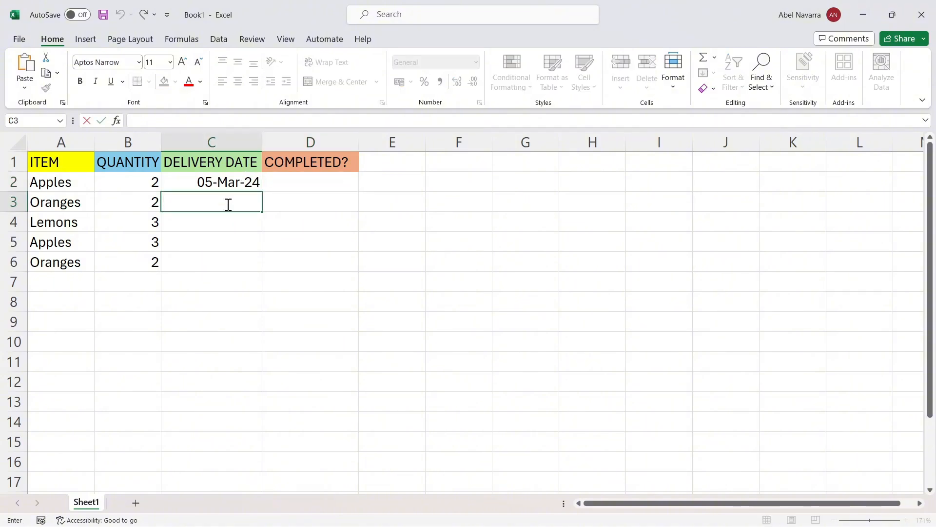
{"action": "type", "text": "10-Mar-24"}
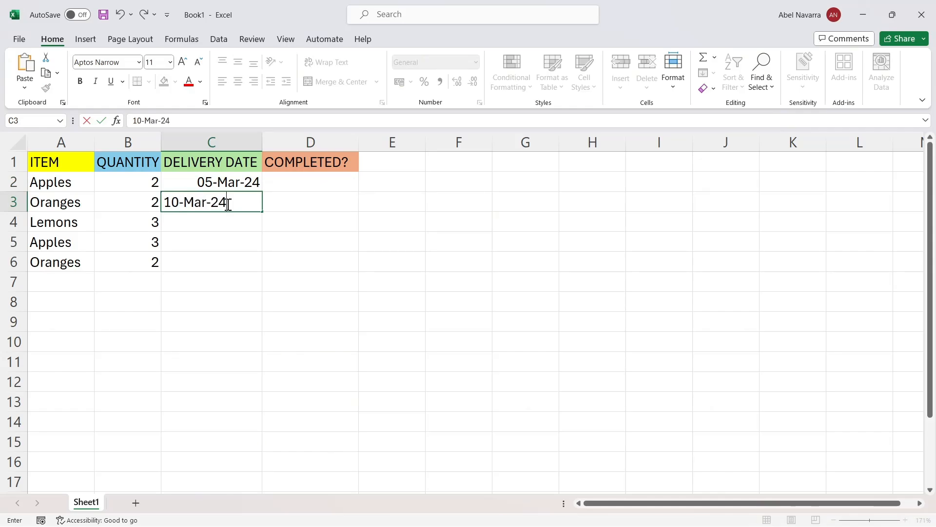
{"action": "key", "text": "Return"}
{"action": "type", "text": "1"}
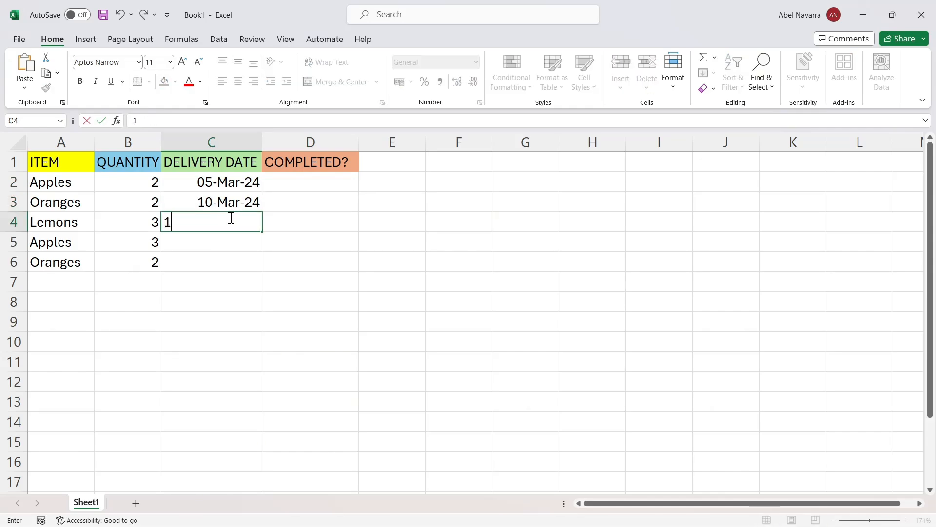
{"action": "type", "text": "1-Mar-24"}
{"action": "key", "text": "Tab"}
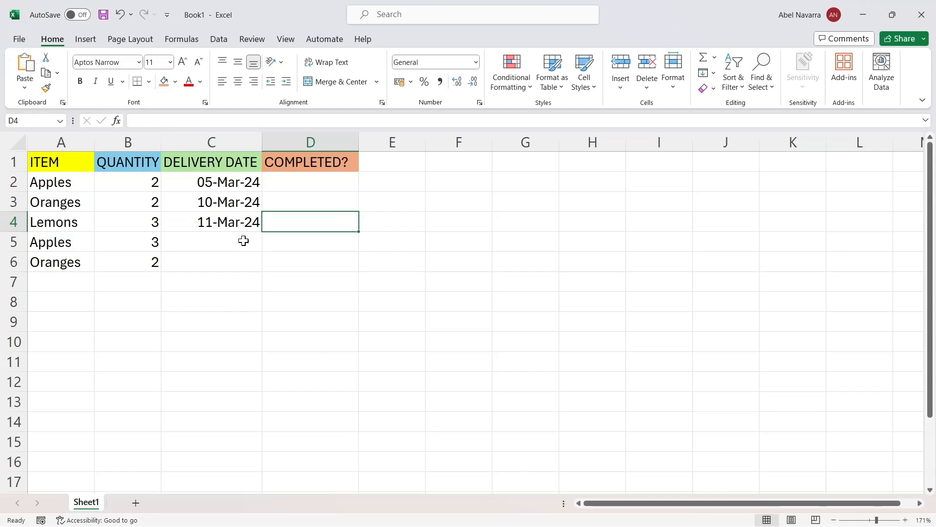
Enter the delivery date 13-Mar-24 for the second Apples row in cell C5.
{"action": "left_click", "coordinate": [244, 243]}
{"action": "type", "text": "13-MA"}
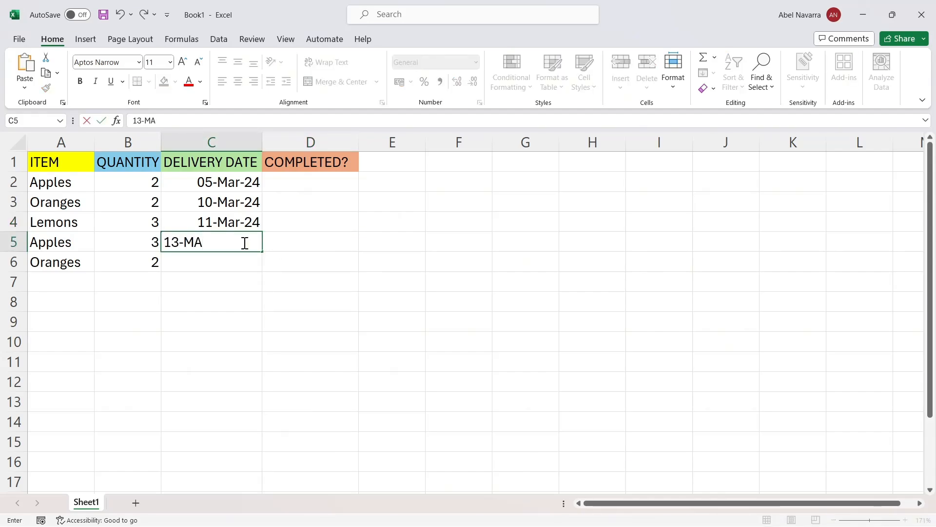
{"action": "key", "text": "BackSpace"}
{"action": "type", "text": "ar-24"}
{"action": "key", "text": "Return"}
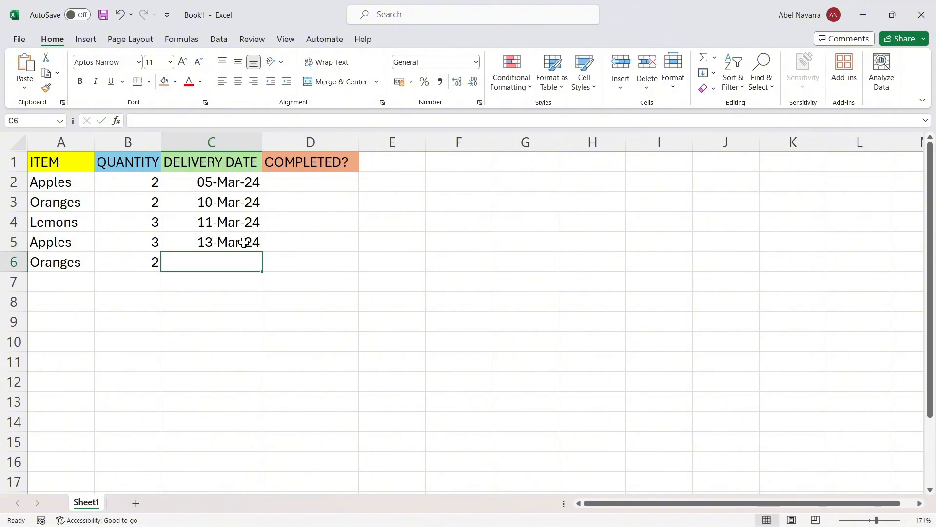
Enter the delivery date 15-Mar-24 for the last Oranges row in cell C6.
{"action": "type", "text": "Mar"}
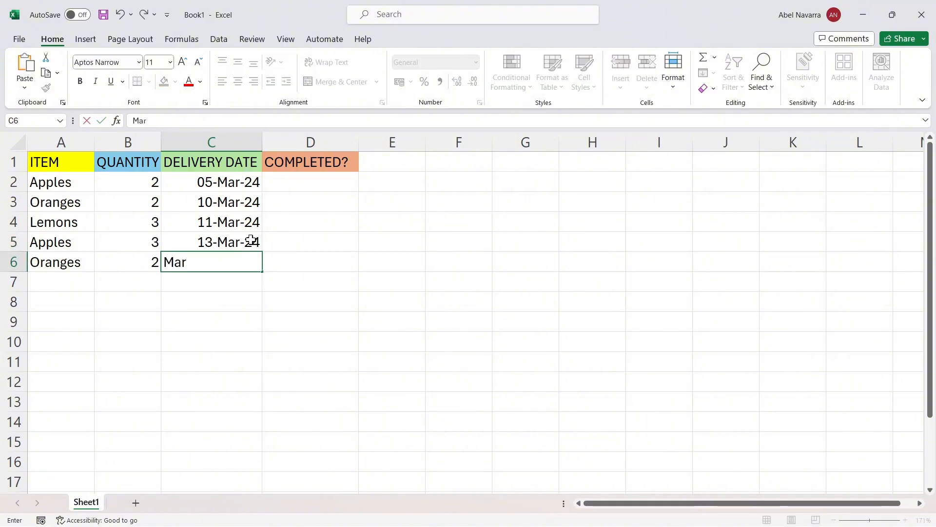
{"action": "key", "text": "BackSpace"}
{"action": "key", "text": "BackSpace"}
{"action": "key", "text": "BackSpace"}
{"action": "type", "text": "15"}
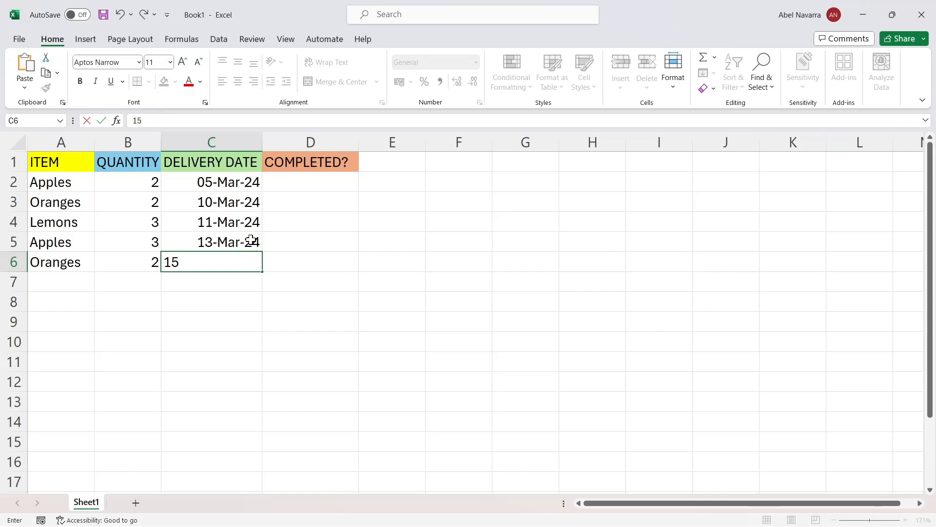
{"action": "type", "text": "-Mar-24"}
{"action": "key", "text": "Return"}
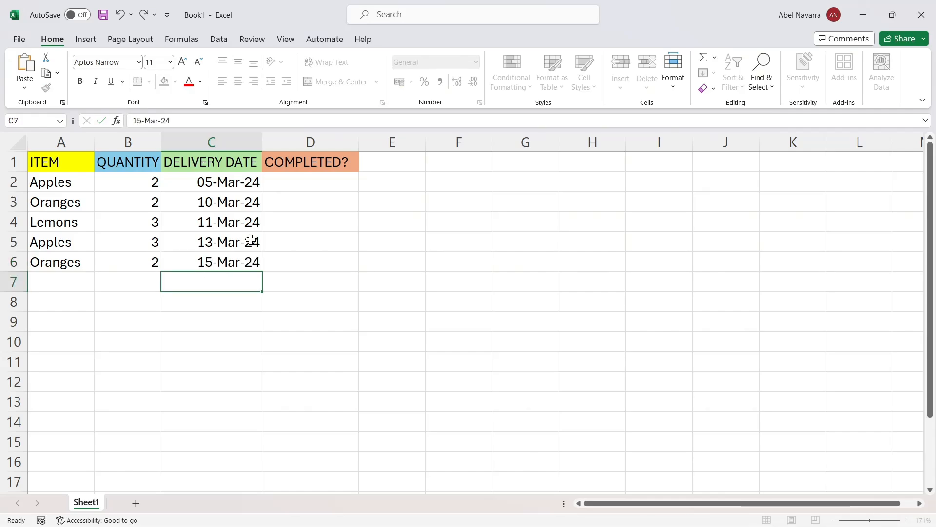
Enter the formula =IF(C2<>"", "Yes", "No") in cell D2 to fill the COMPLETED? column for the first Apples row.
{"action": "double_click", "coordinate": [313, 180]}
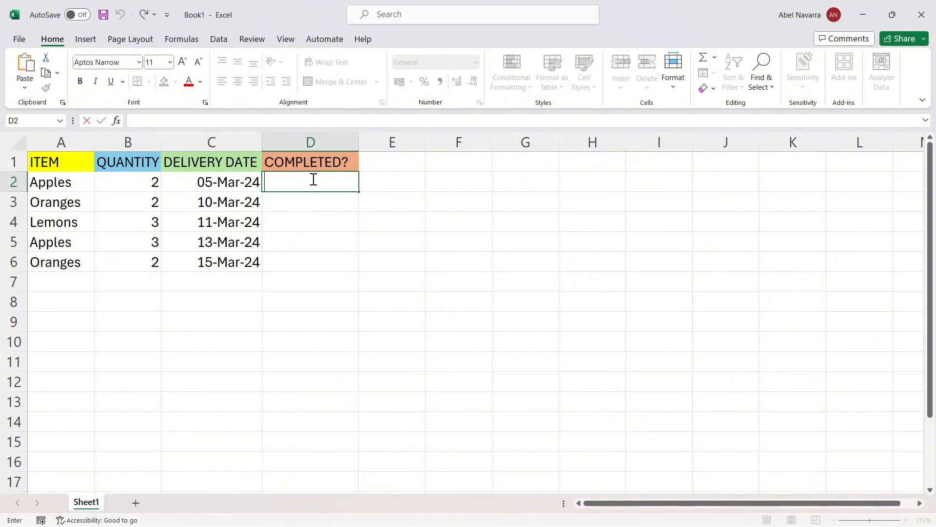
{"action": "type", "text": "=IF"}
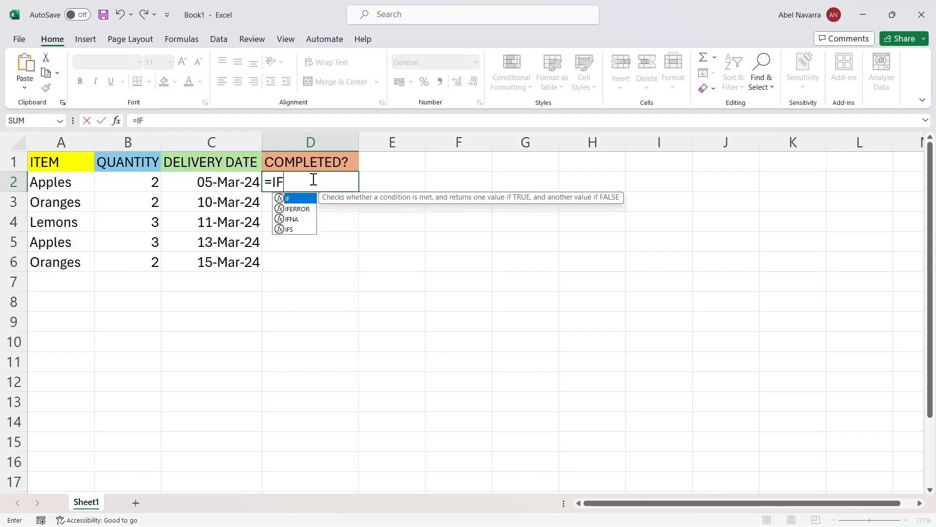
{"action": "type", "text": "(C2"}
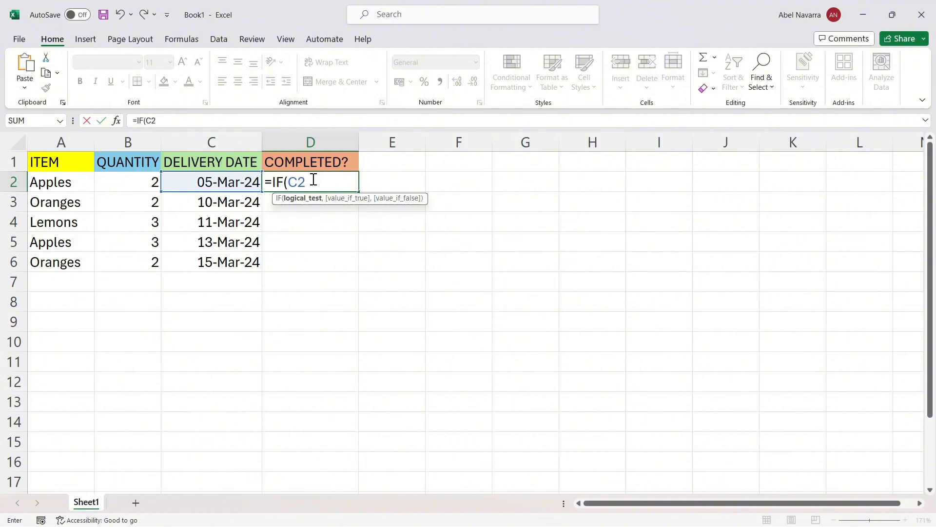
{"action": "type", "text": ","}
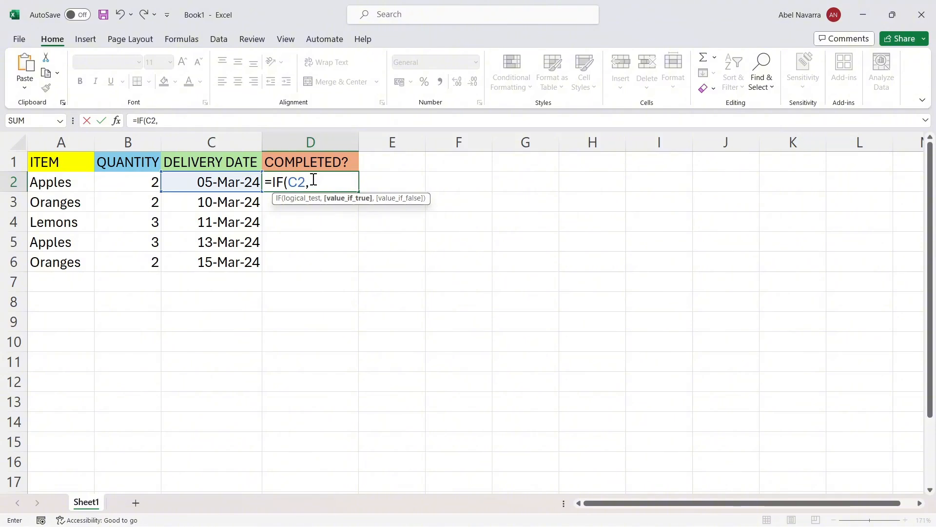
{"action": "key", "text": "BackSpace"}
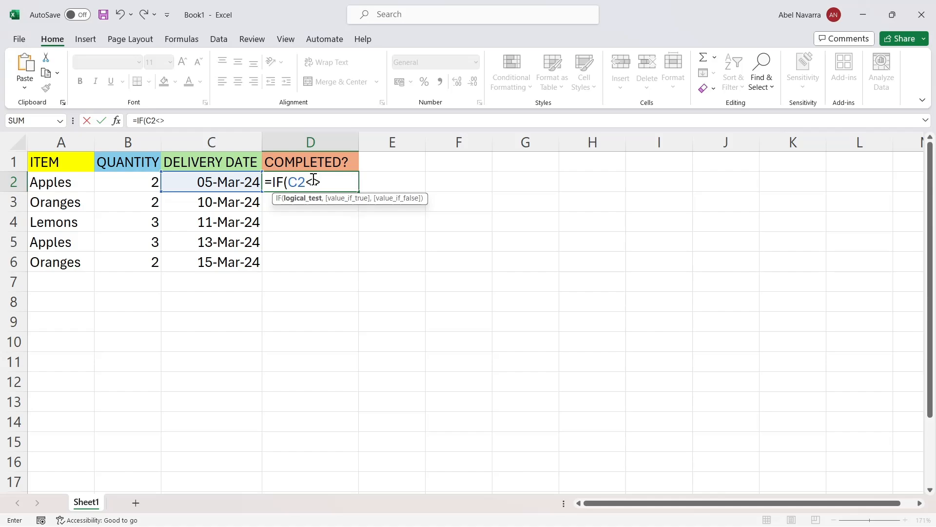
{"action": "type", "text": "\"\","}
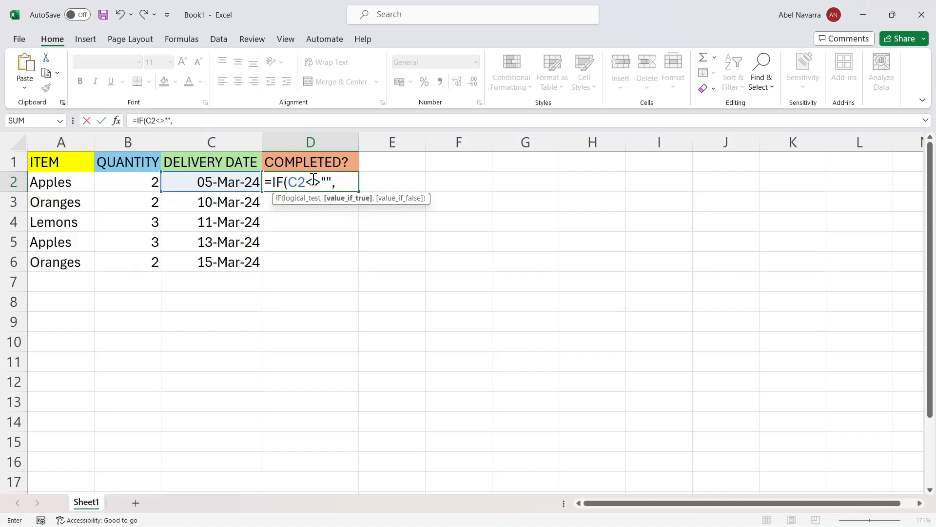
{"action": "type", "text": " \"Yes\", \""}
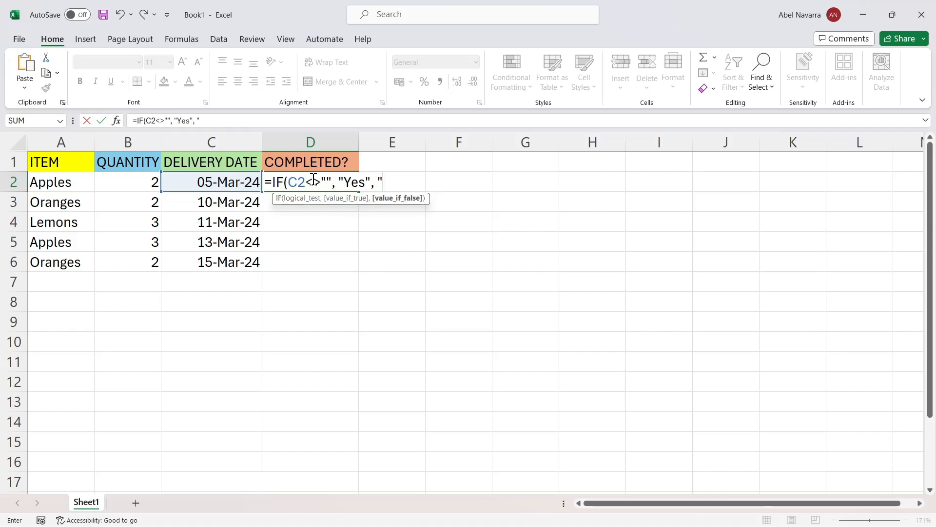
{"action": "type", "text": "No\")"}
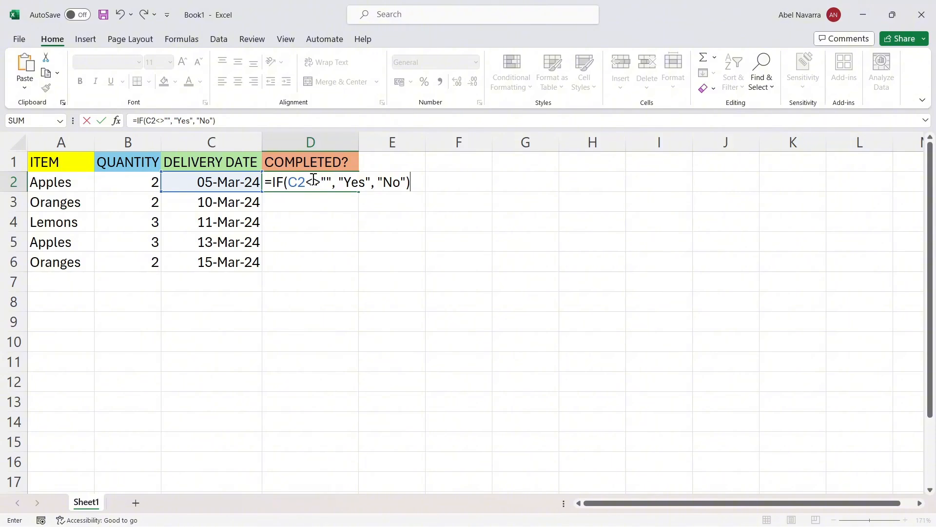
{"action": "key", "text": "Return"}
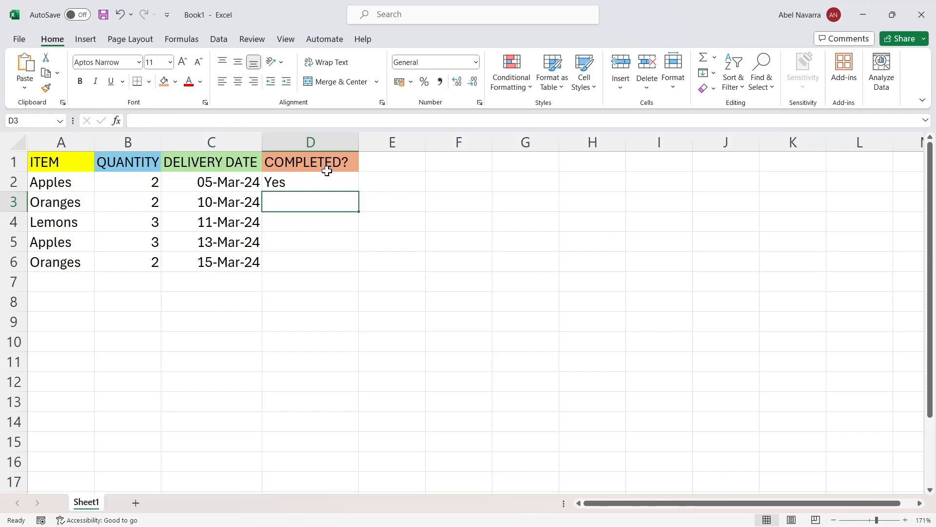
{"action": "double_click", "coordinate": [302, 186]}
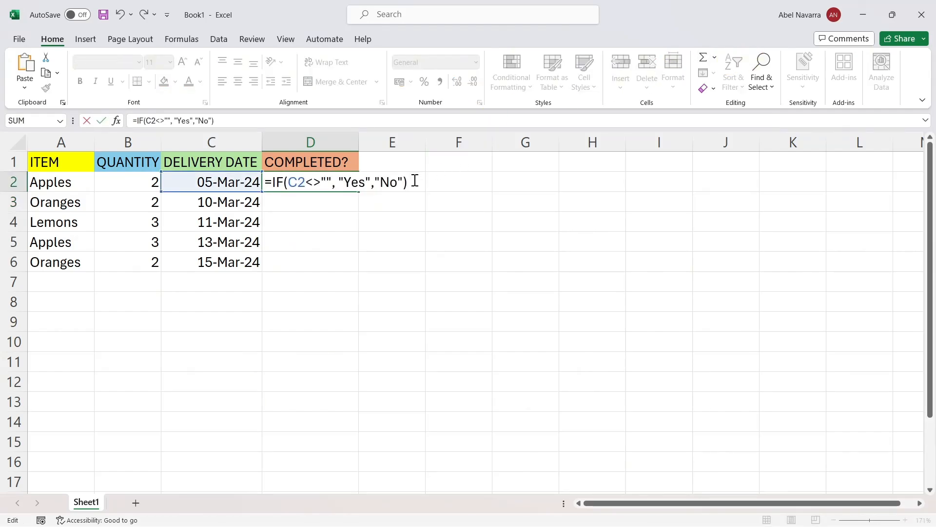
{"action": "key", "text": "Return"}
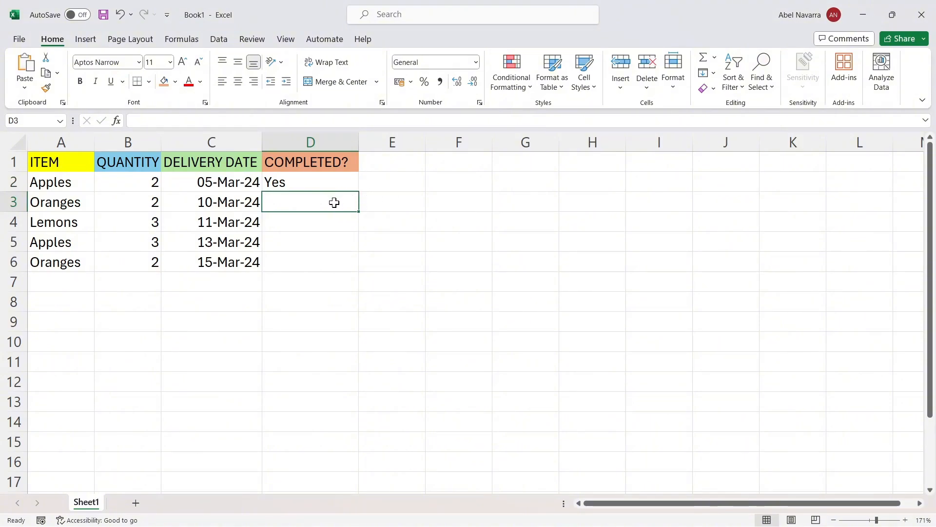
Enter the formula =IF(C5<>"", "Yes", "No") in cell D5 for the second Apples row.
{"action": "double_click", "coordinate": [329, 244]}
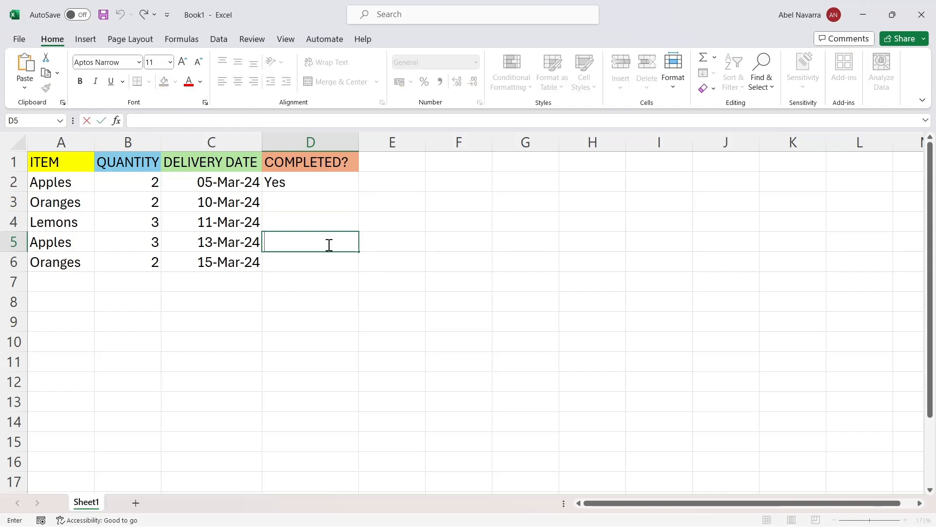
{"action": "type", "text": "=IF"}
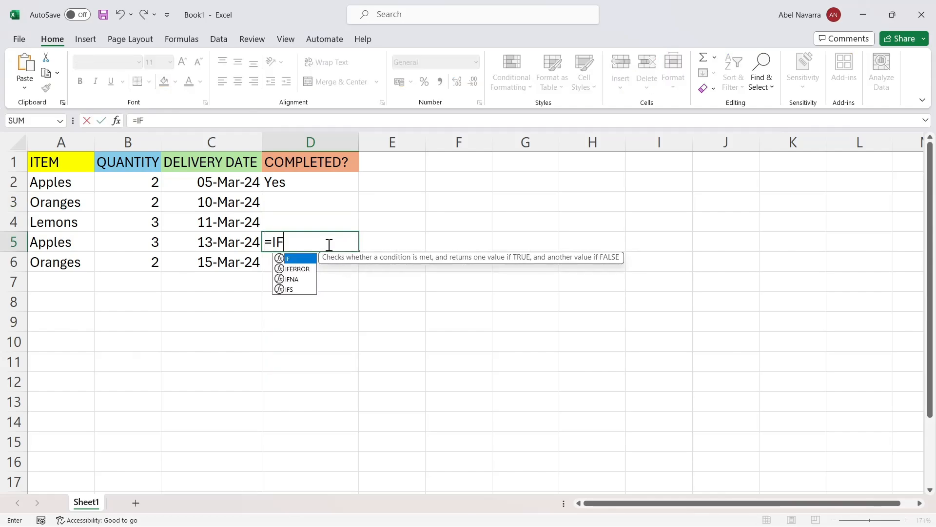
{"action": "type", "text": ")C"}
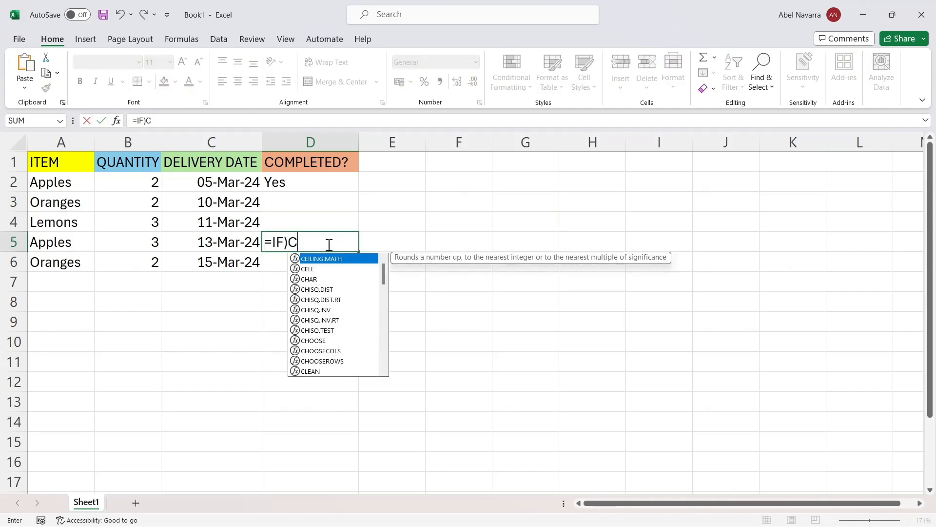
{"action": "key", "text": "BackSpace"}
{"action": "key", "text": "BackSpace"}
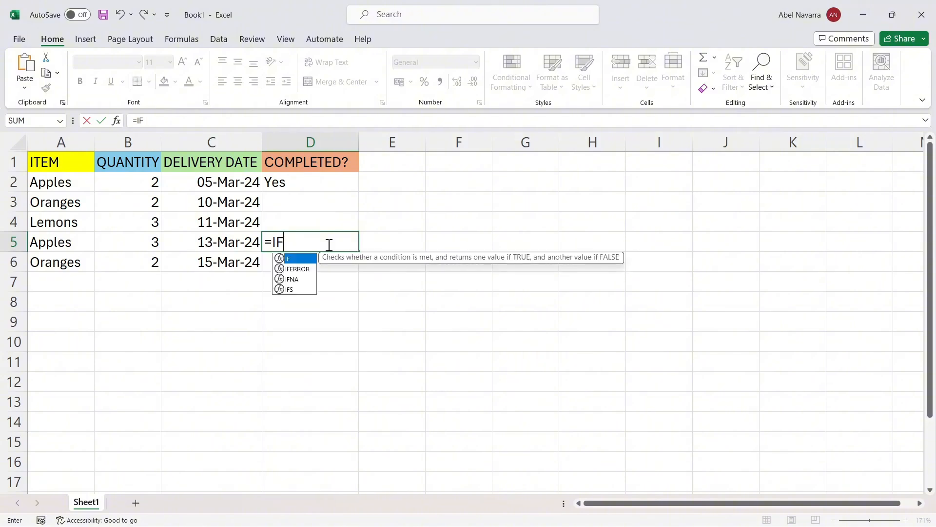
{"action": "type", "text": "(C"}
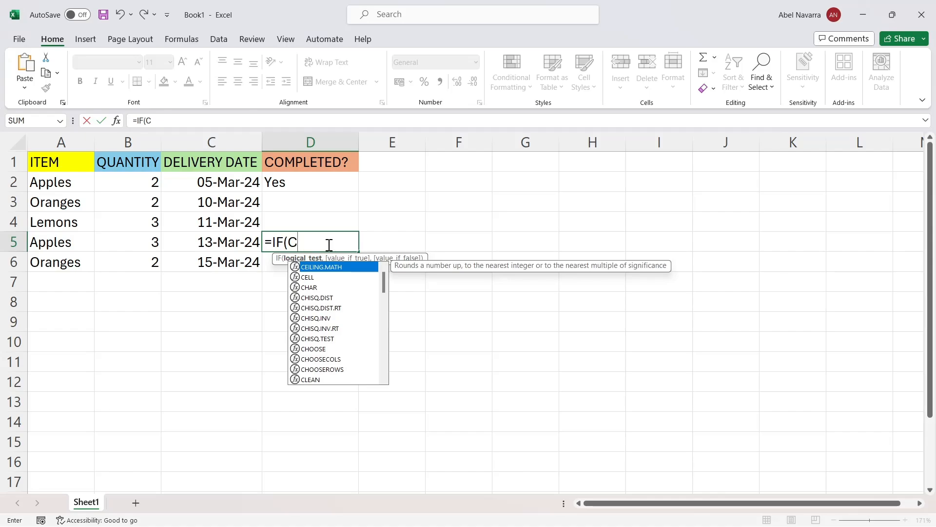
{"action": "type", "text": "5"}
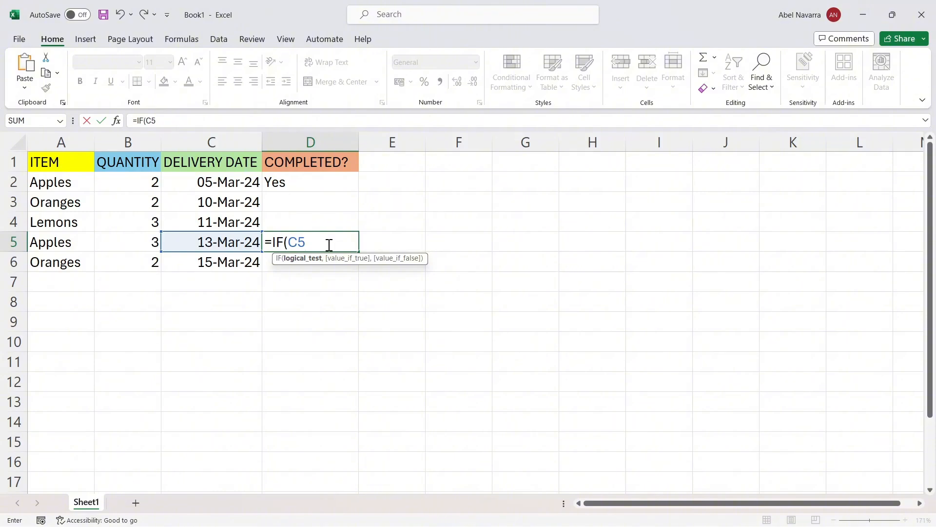
{"action": "type", "text": "<>\"\","}
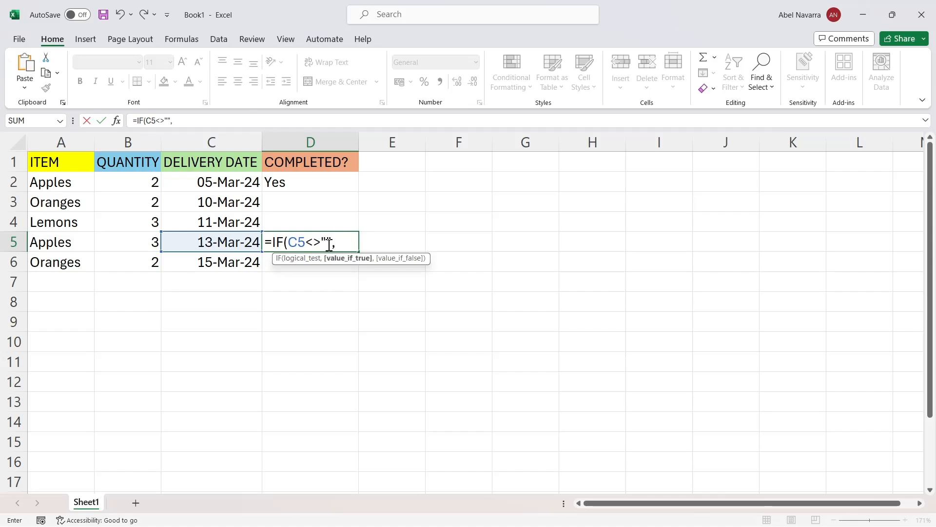
{"action": "type", "text": " \"Yes"}
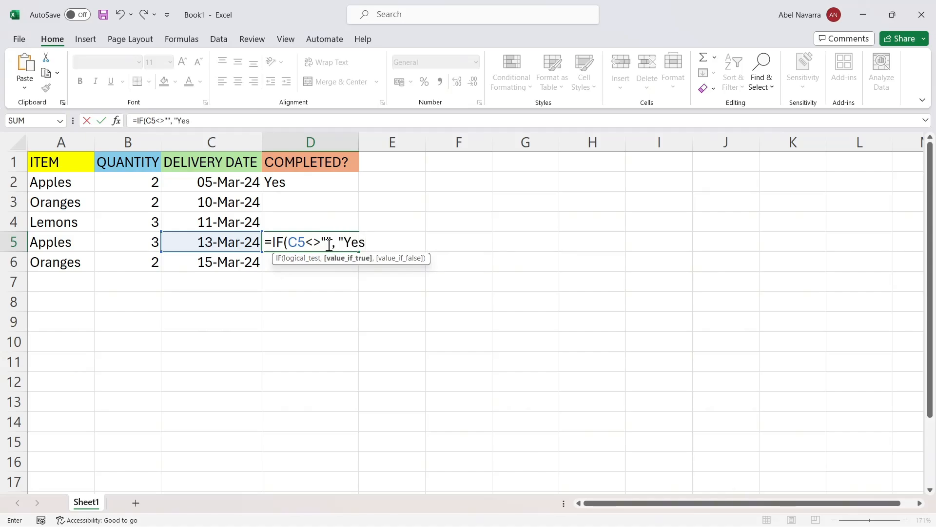
{"action": "type", "text": "\", \"No\"))"}
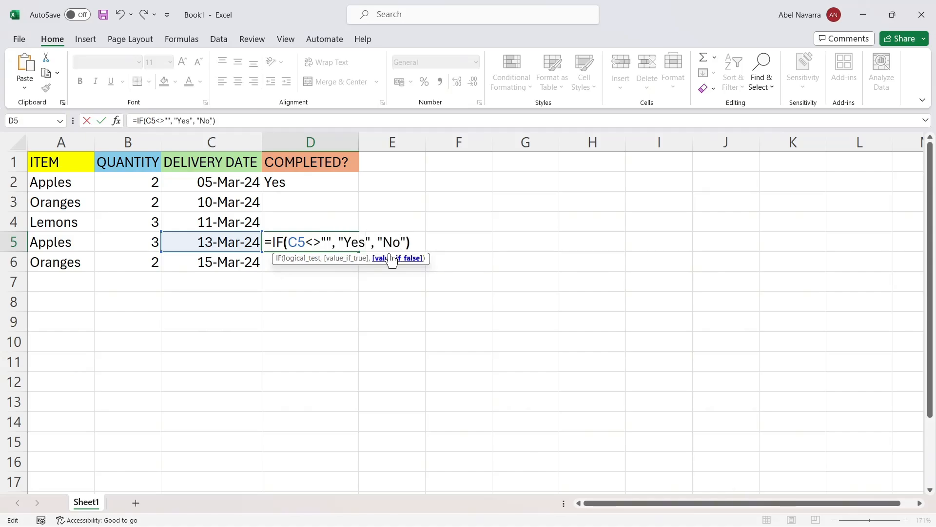
{"action": "key", "text": "Return"}
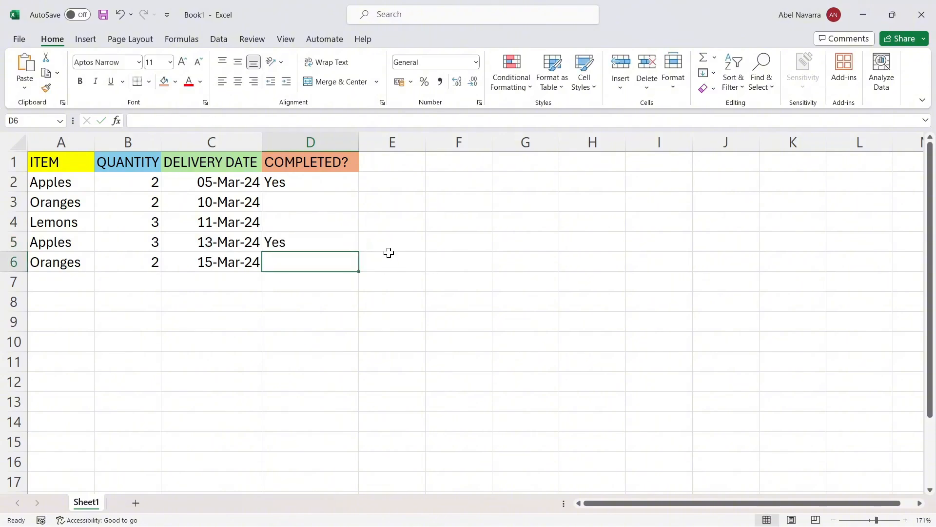
{"action": "double_click", "coordinate": [299, 244]}
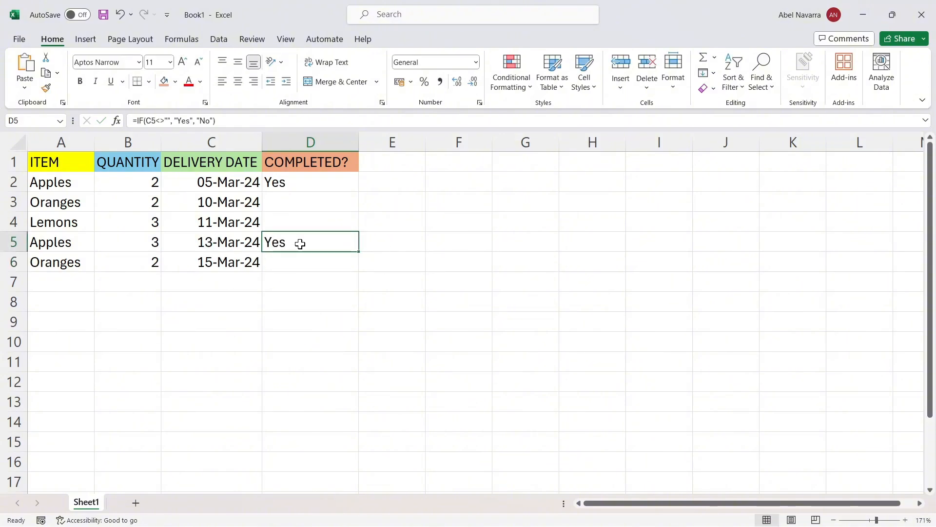
{"action": "left_click", "coordinate": [292, 300]}
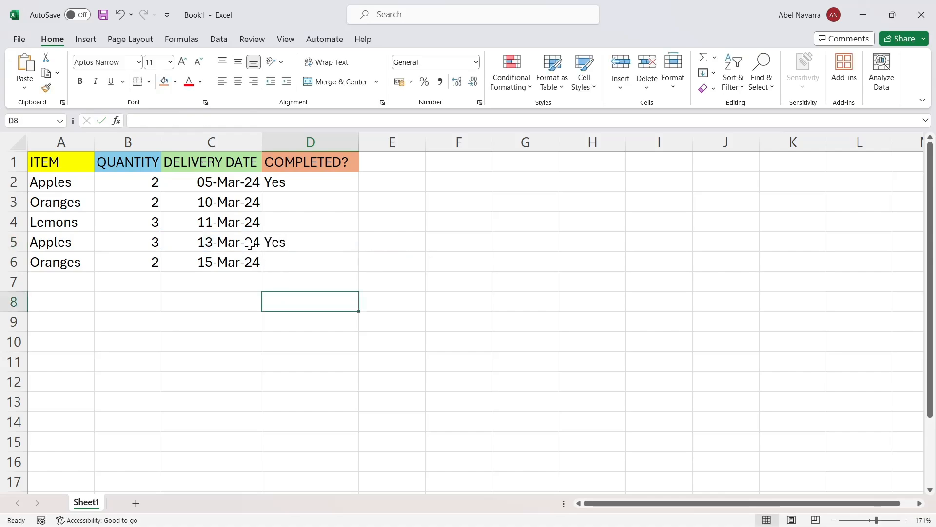
Change the month of the delivery date in cell C5 to October, giving 13/10/2024.
{"action": "left_click", "coordinate": [215, 241]}
{"action": "double_click", "coordinate": [214, 242]}
{"action": "left_click", "coordinate": [224, 242]}
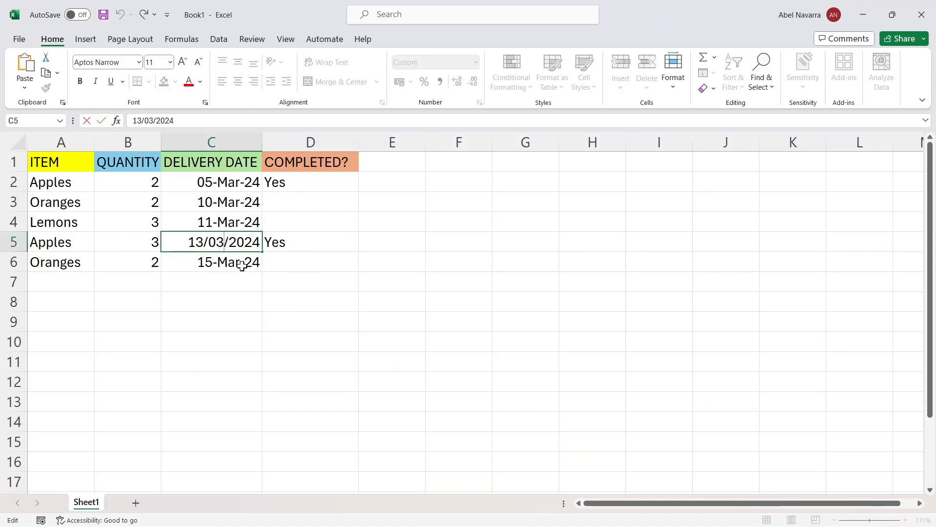
{"action": "key", "text": "BackSpace"}
{"action": "key", "text": "BackSpace"}
{"action": "type", "text": "10"}
{"action": "key", "text": "Return"}
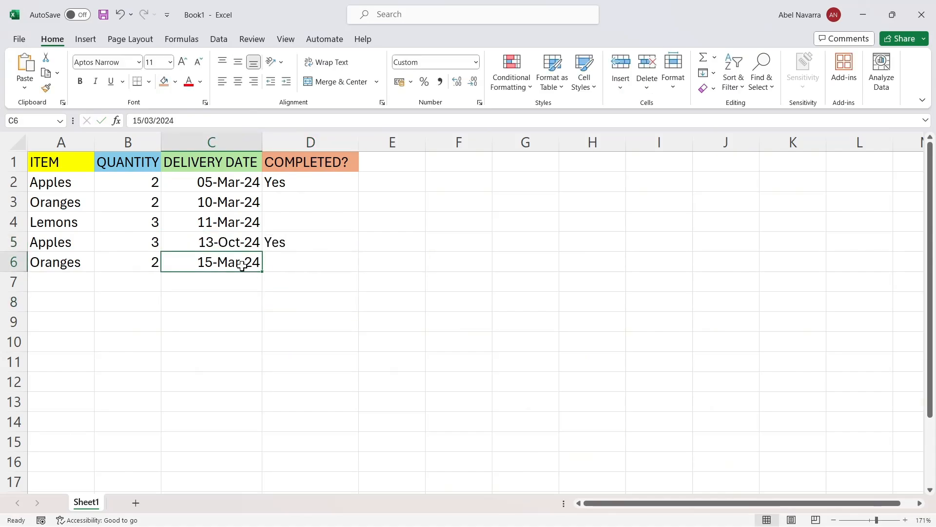
Check the IF formula in D5 and change the year of the delivery date in cell C5 to 2023.
{"action": "left_click", "coordinate": [273, 243]}
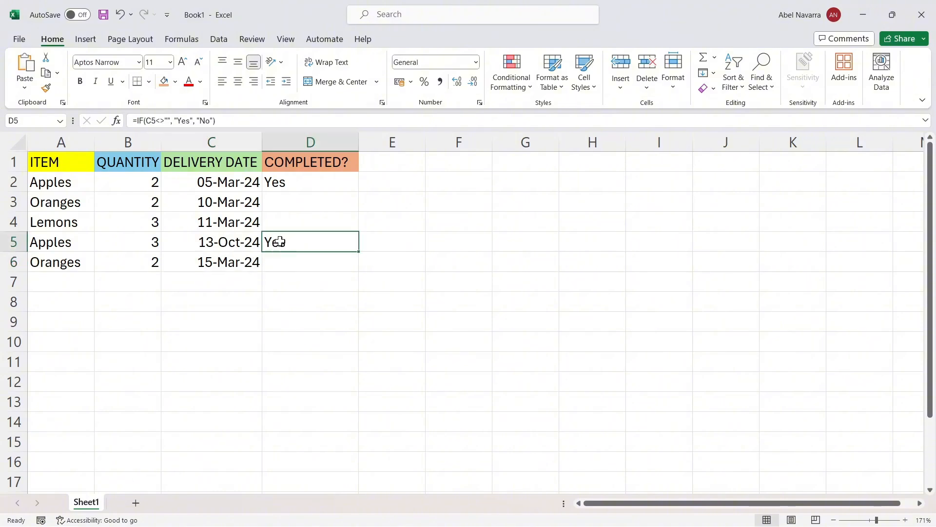
{"action": "double_click", "coordinate": [282, 242]}
{"action": "left_click", "coordinate": [247, 259]}
{"action": "left_click", "coordinate": [228, 243]}
{"action": "double_click", "coordinate": [227, 242]}
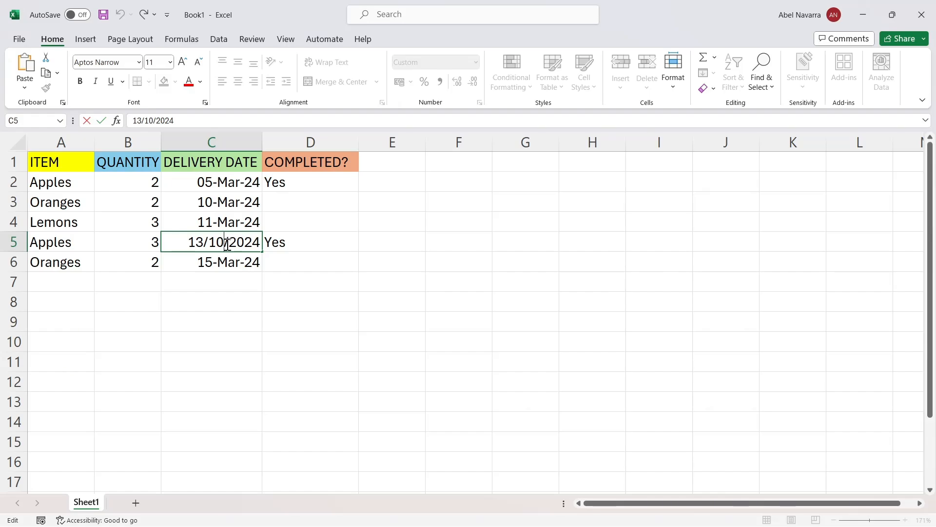
{"action": "left_click", "coordinate": [260, 245]}
{"action": "key", "text": "BackSpace"}
{"action": "type", "text": "3"}
{"action": "key", "text": "Return"}
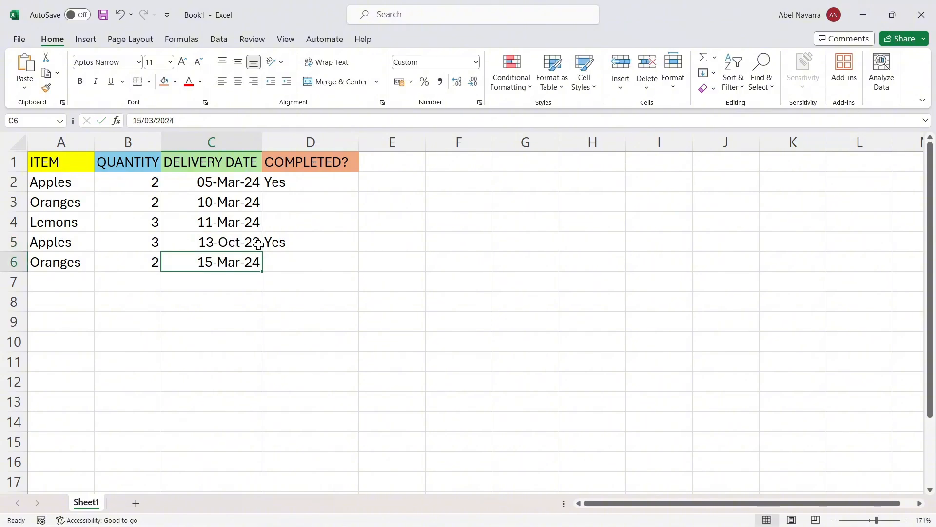
{"action": "left_click", "coordinate": [293, 244]}
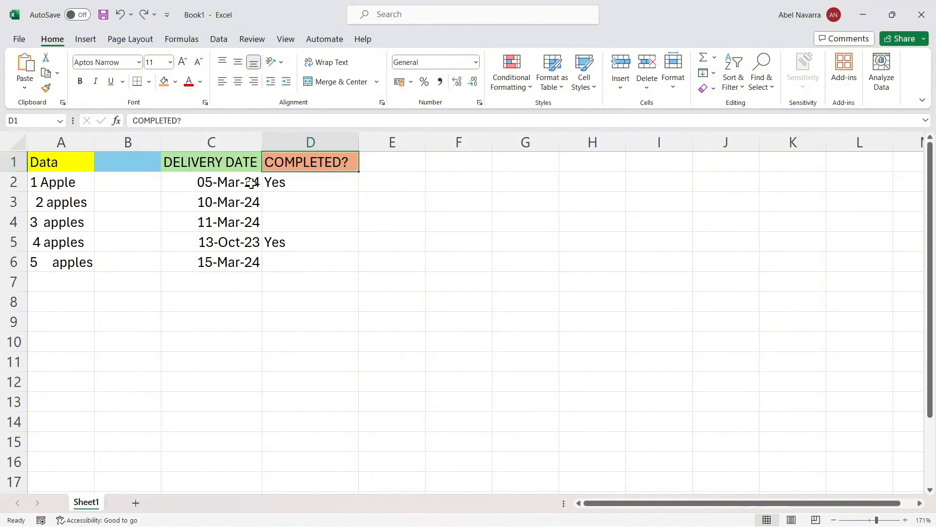
Clear the delivery dates in cells C2 and C5 to test the IF formulas against blank cells.
{"action": "left_click", "coordinate": [251, 183]}
{"action": "key", "text": "BackSpace"}
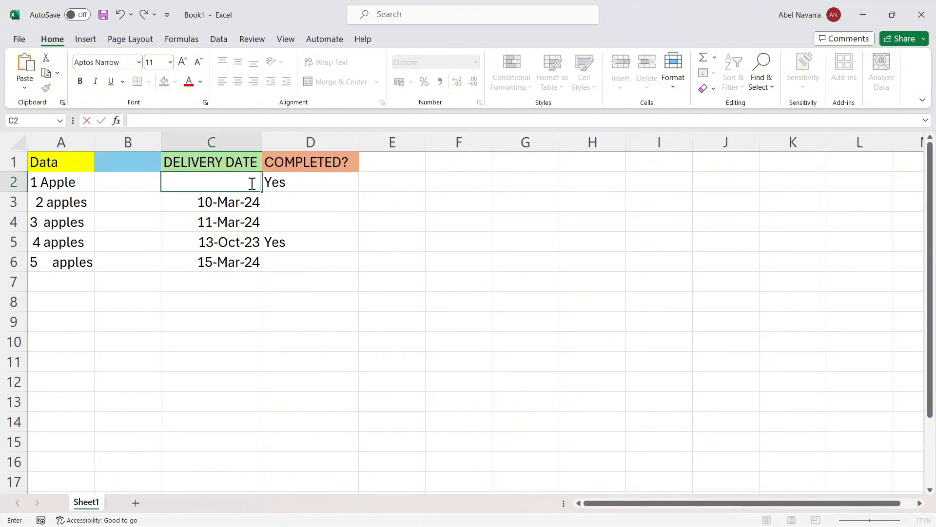
{"action": "left_click", "coordinate": [246, 208]}
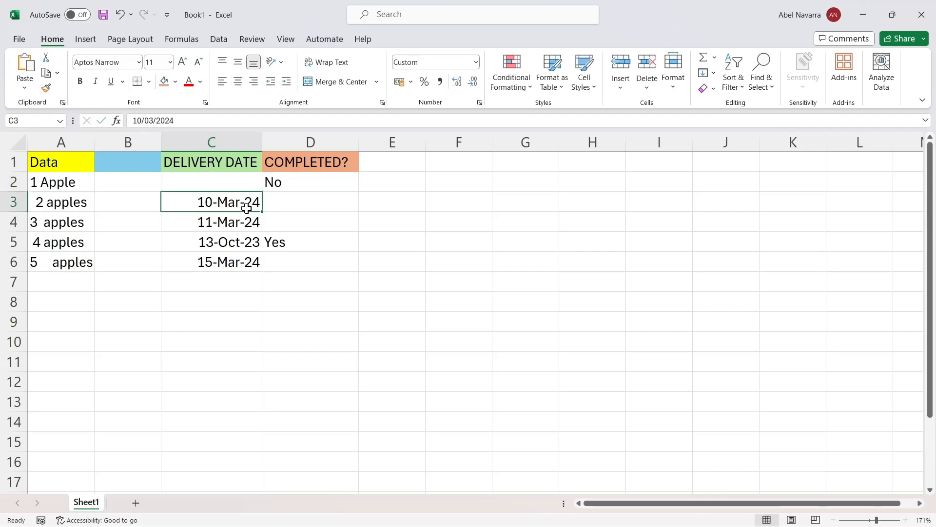
{"action": "left_click", "coordinate": [244, 242]}
{"action": "key", "text": "BackSpace"}
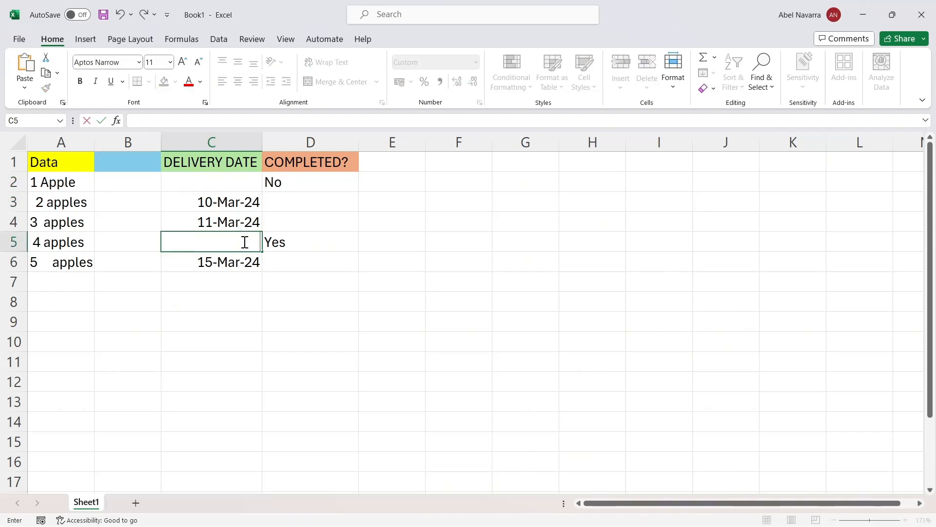
{"action": "key", "text": "Return"}
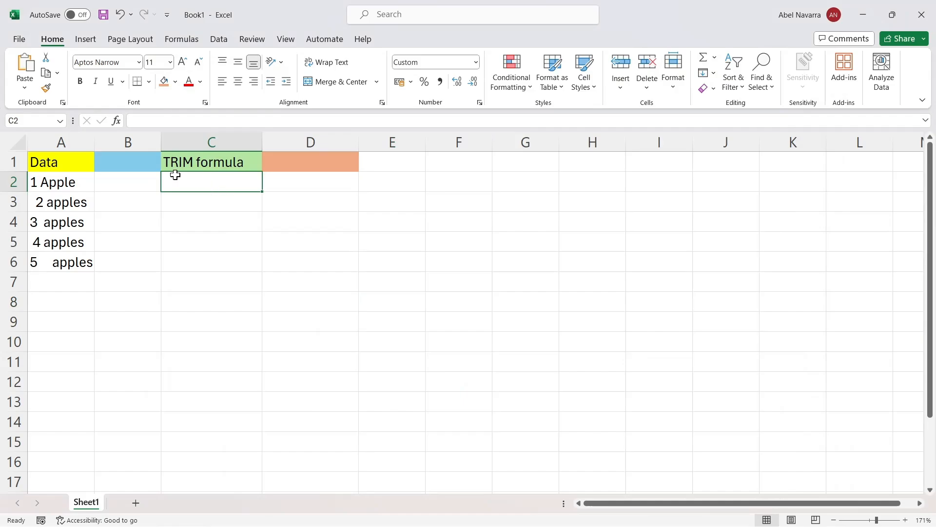
Enter the formula =TRIM(A1) in cell C2 under the TRIM formula heading.
{"action": "left_click", "coordinate": [84, 161]}
{"action": "left_click", "coordinate": [194, 179]}
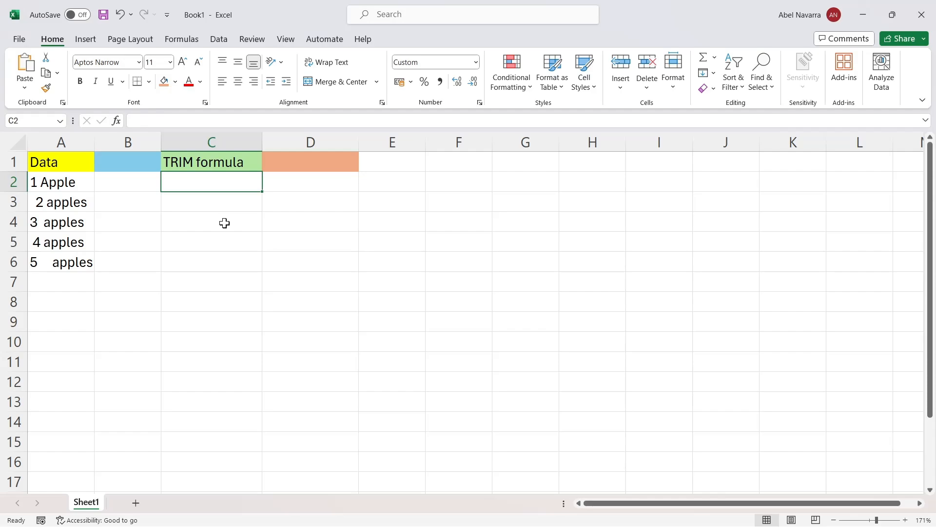
{"action": "double_click", "coordinate": [228, 190]}
{"action": "type", "text": "="}
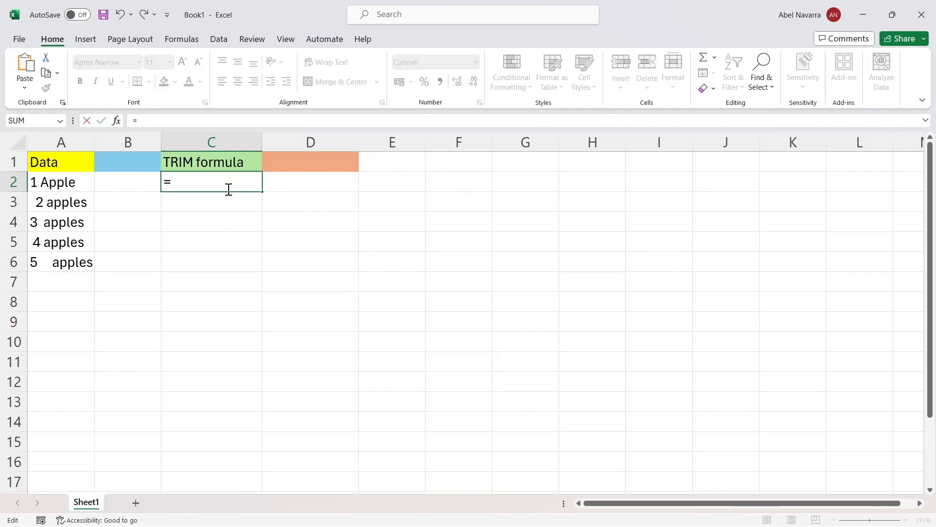
{"action": "type", "text": "TRIM("}
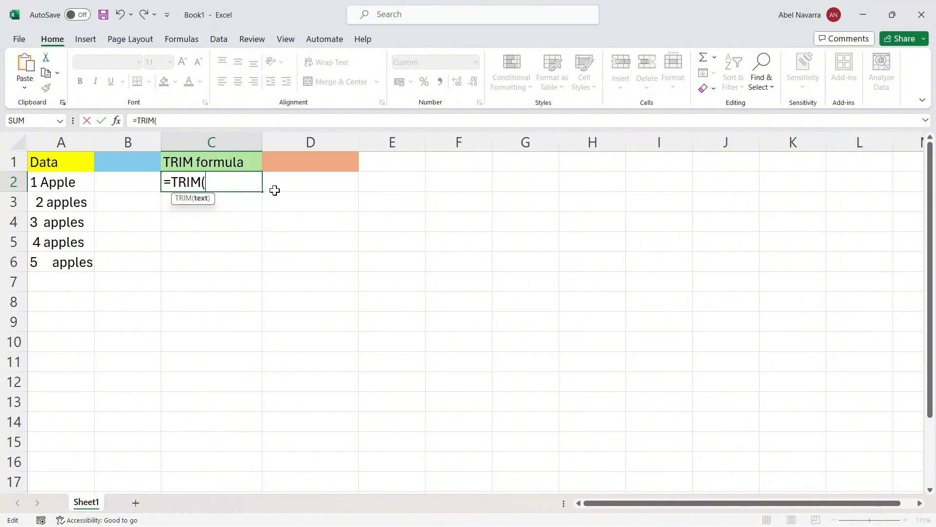
{"action": "type", "text": "A1)"}
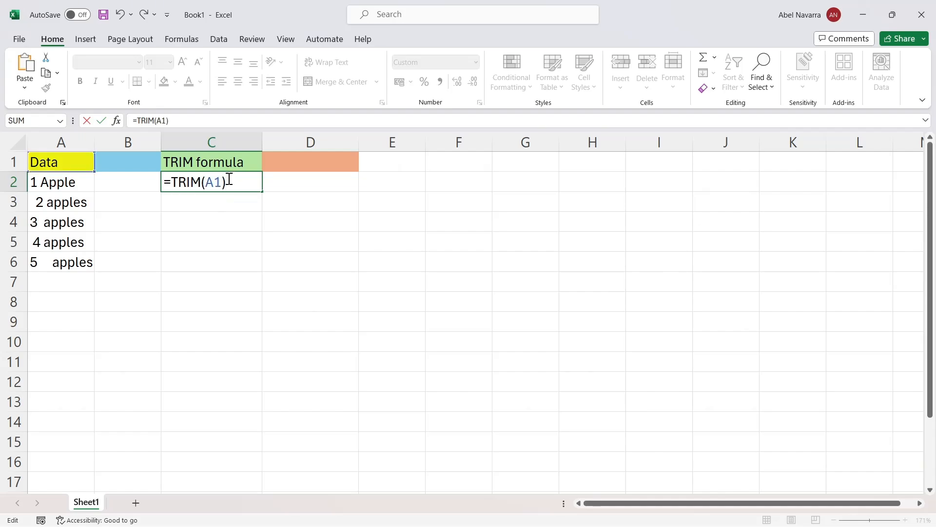
{"action": "key", "text": "Return"}
Correct the TRIM formula in cell C2 to reference A2, giving =TRIM(A2).
{"action": "left_click", "coordinate": [228, 178]}
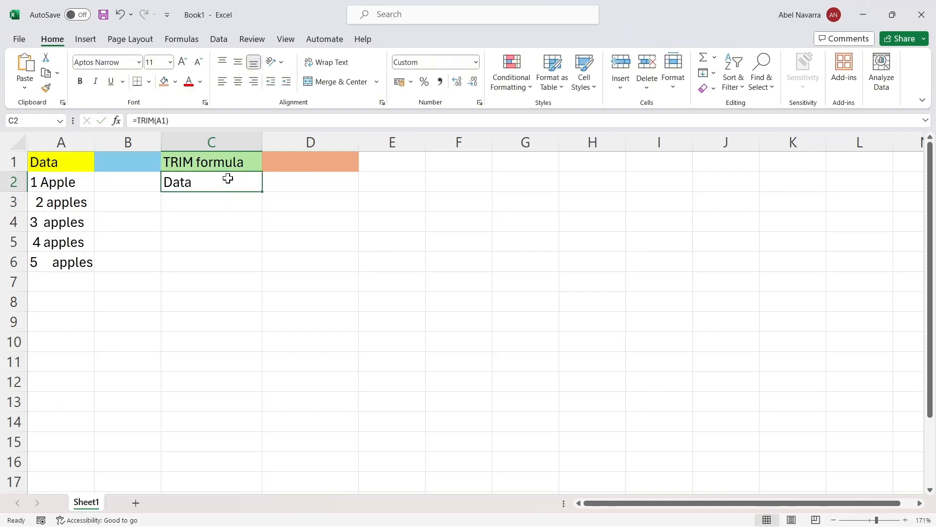
{"action": "double_click", "coordinate": [228, 179]}
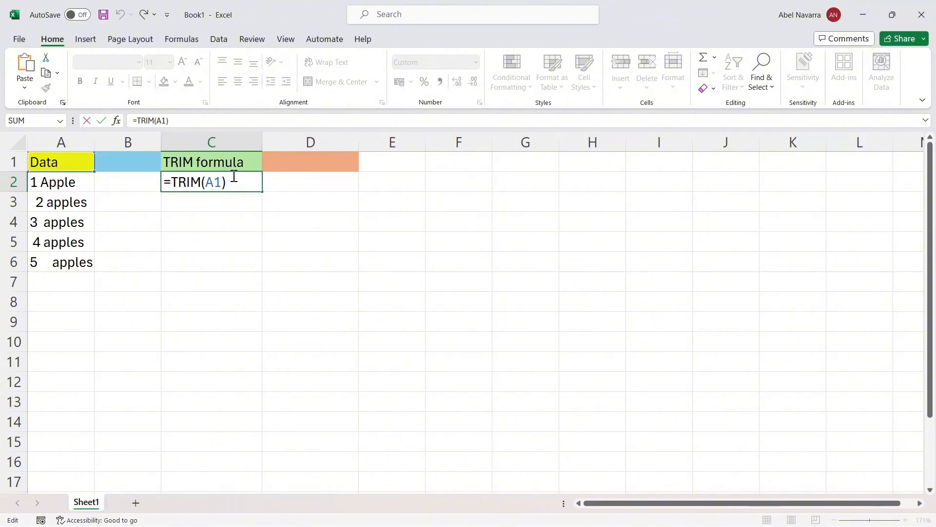
{"action": "key", "text": "BackSpace"}
{"action": "key", "text": "BackSpace"}
{"action": "key", "text": "BackSpace"}
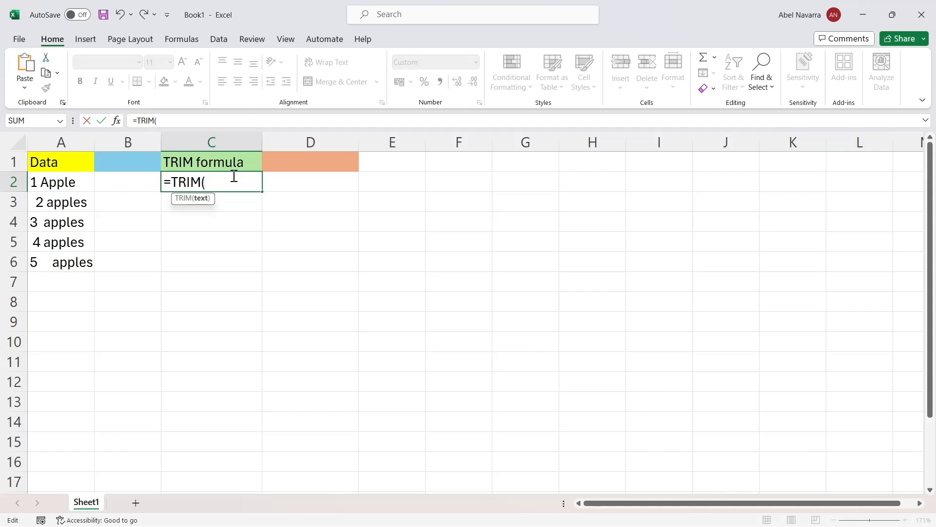
{"action": "type", "text": "a2"}
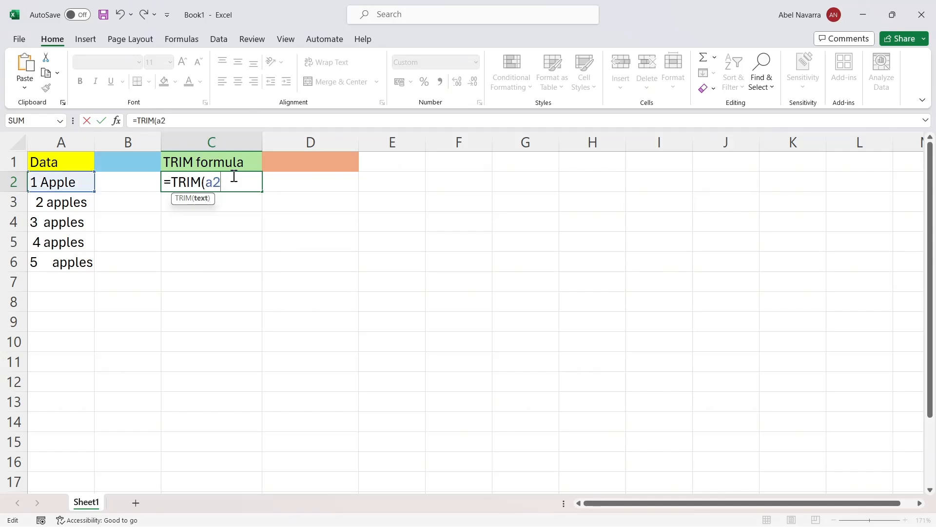
{"action": "type", "text": ")"}
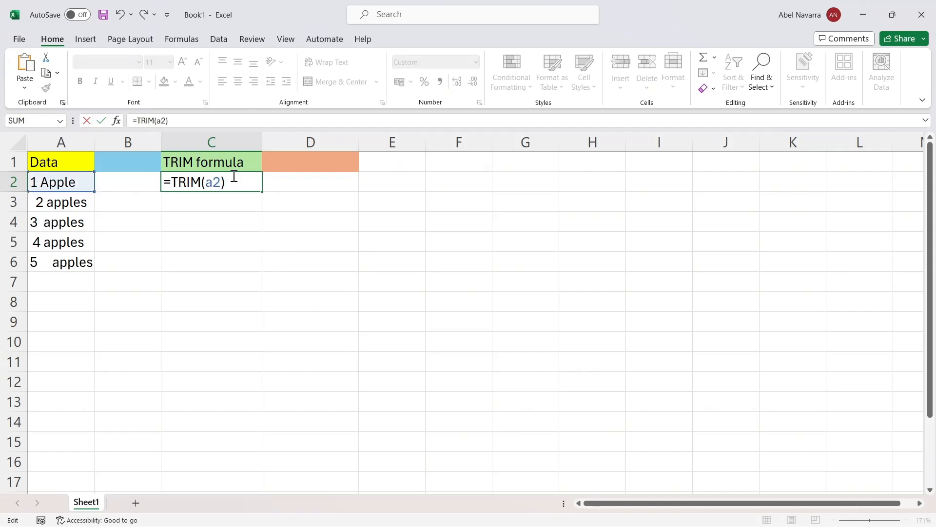
{"action": "key", "text": "Return"}
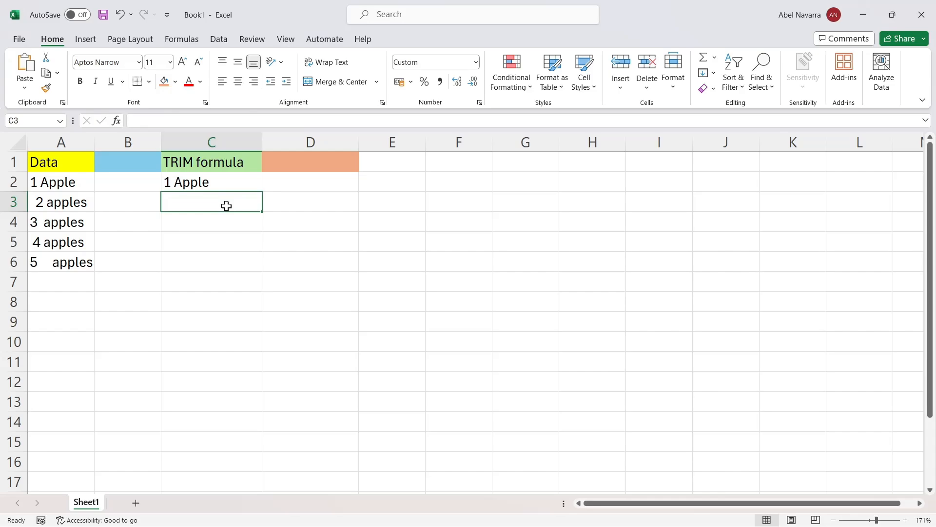
Enter the formula =TRIM(A3) in cell C3 for the "2 apples" row.
{"action": "type", "text": "=trim"}
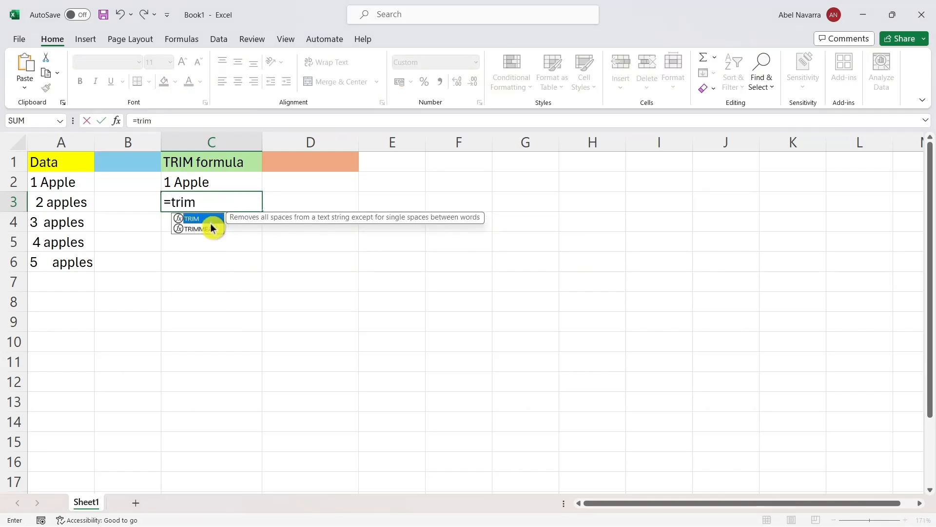
{"action": "left_click", "coordinate": [201, 199]}
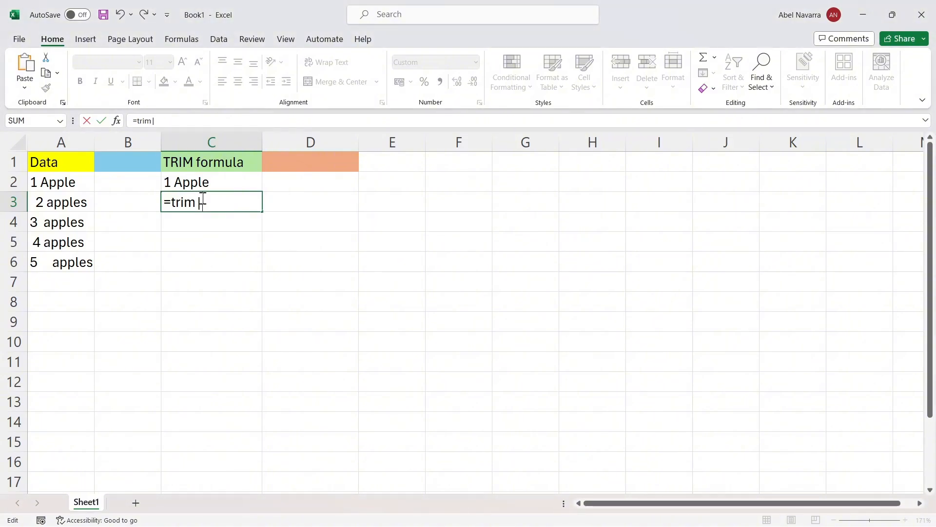
{"action": "type", "text": "("}
{"action": "key", "text": "Delete"}
{"action": "key", "text": "BackSpace"}
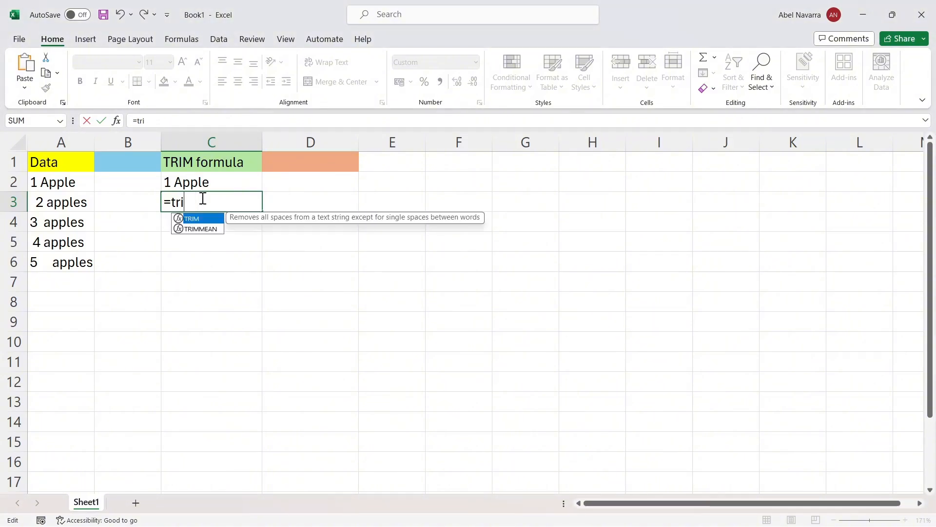
{"action": "type", "text": "M(A"}
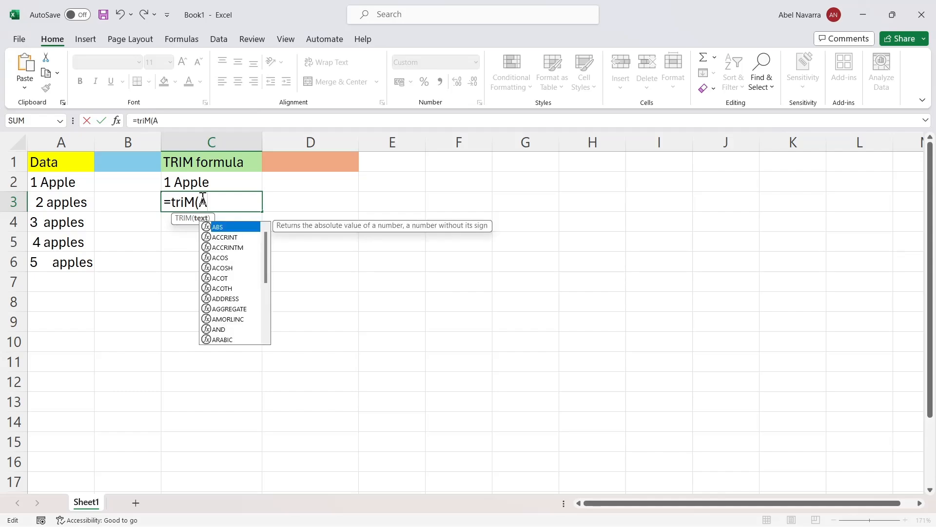
{"action": "type", "text": "2"}
{"action": "key", "text": "BackSpace"}
{"action": "type", "text": "3"}
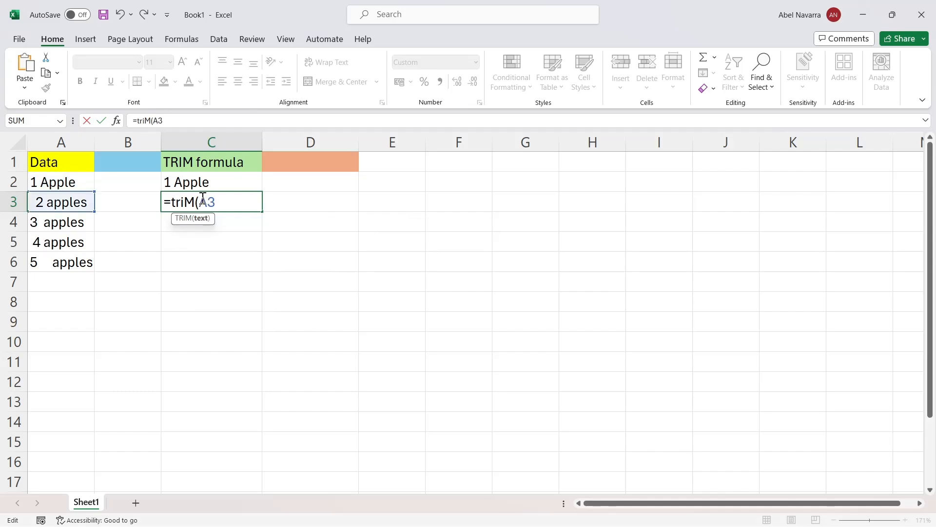
{"action": "type", "text": ")"}
{"action": "key", "text": "Return"}
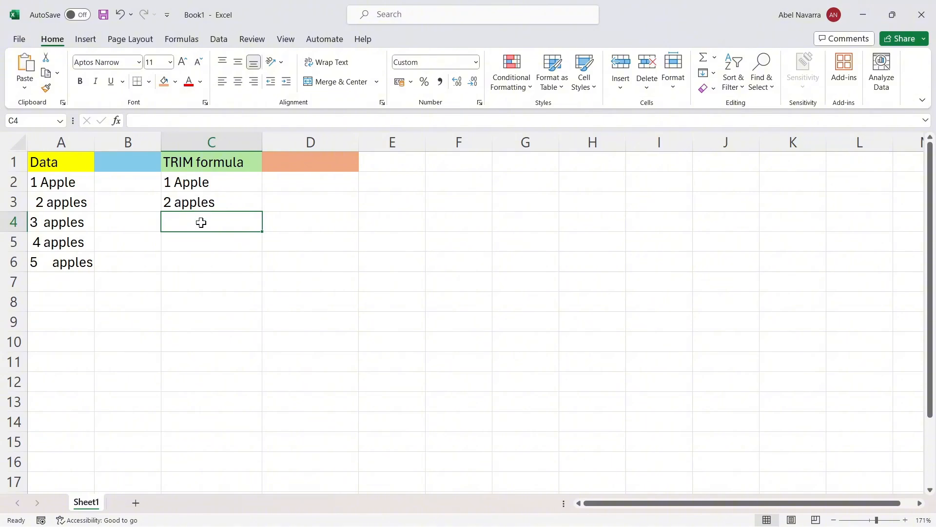
Enter the formulas =TRIM(A4) in cell C4 and =TRIM(A5) in cell C5.
{"action": "type", "text": "=TRIM"}
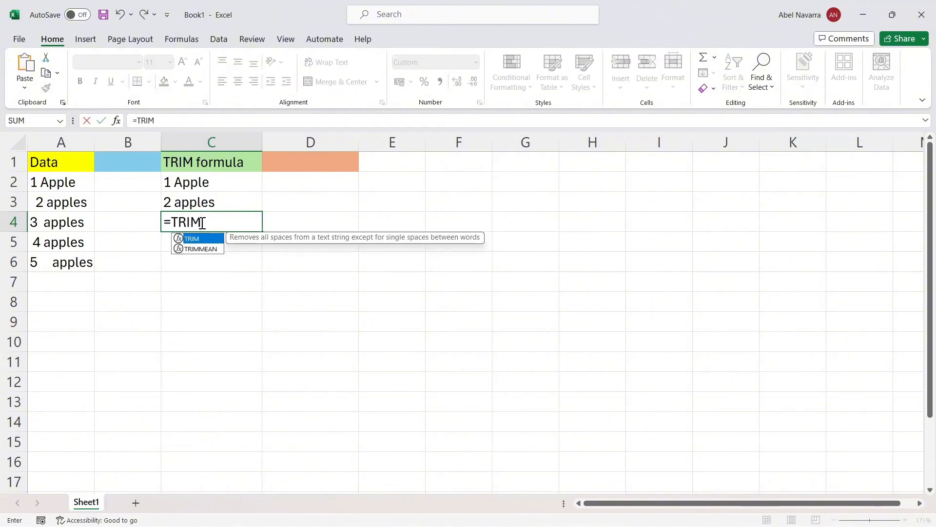
{"action": "type", "text": "(A"}
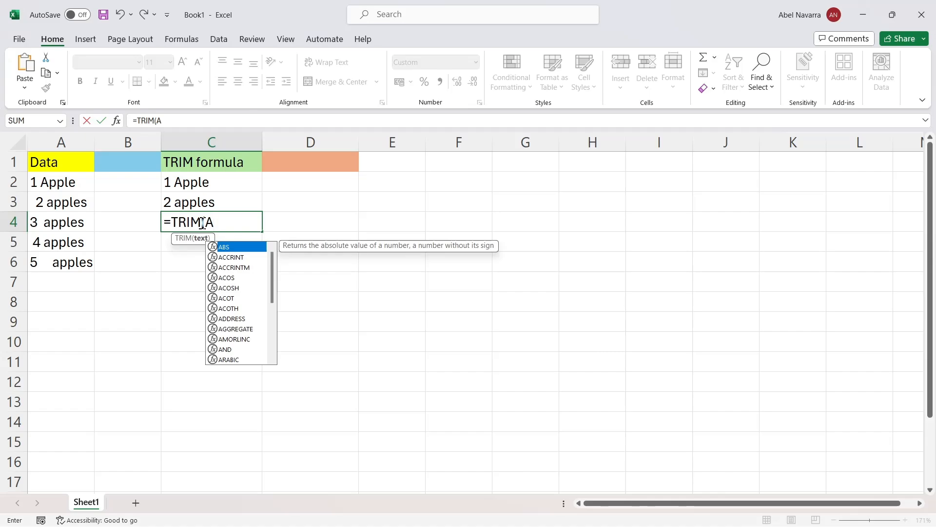
{"action": "type", "text": "4)"}
{"action": "key", "text": "Return"}
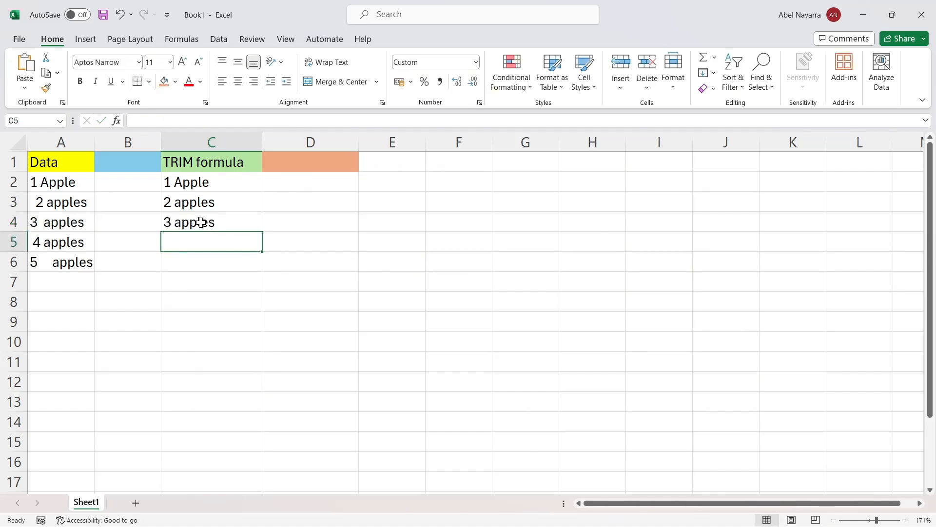
{"action": "type", "text": "=TRIM"}
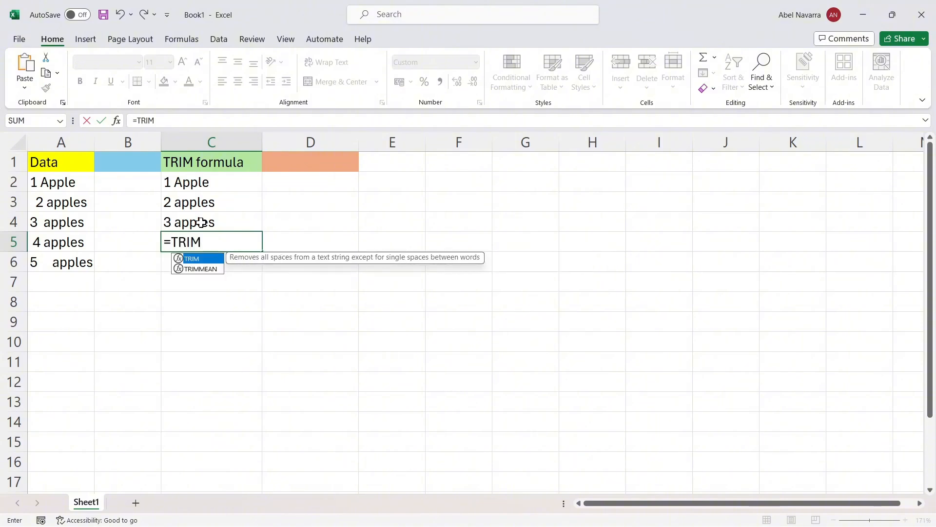
{"action": "type", "text": "(A"}
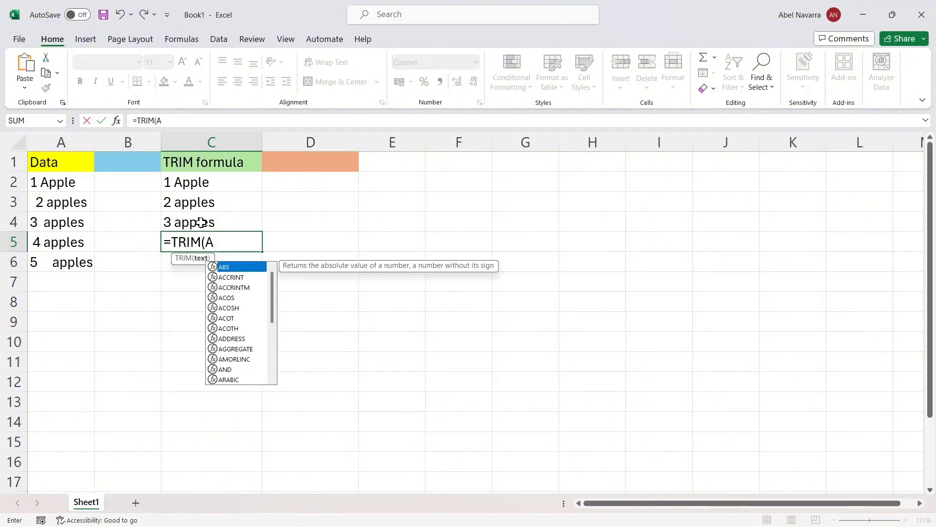
{"action": "type", "text": "5)"}
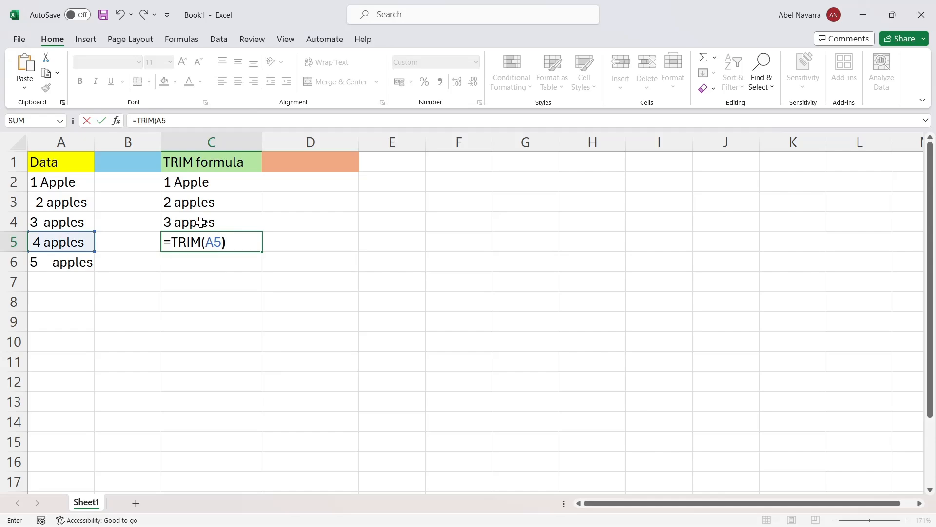
{"action": "key", "text": "Return"}
Enter the formula =TRIM(A6) in cell C6 for the "5 apples" row.
{"action": "type", "text": "="}
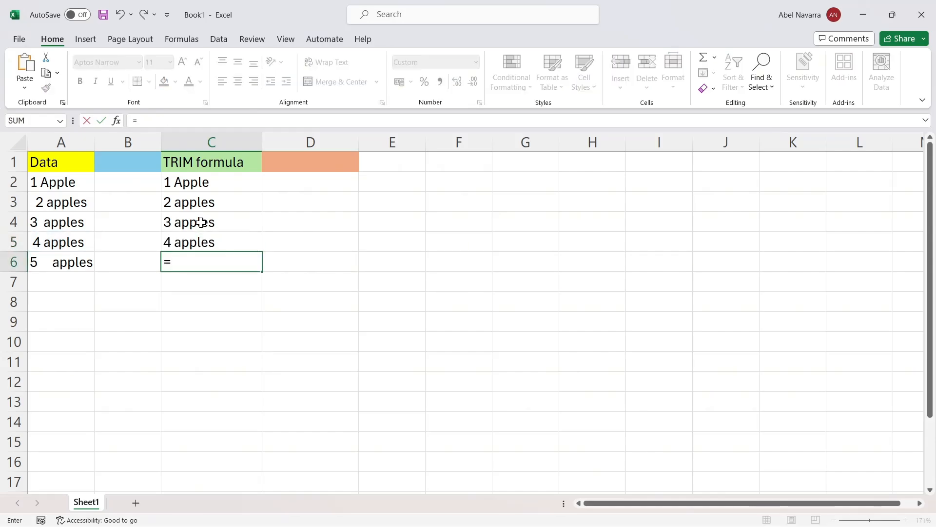
{"action": "type", "text": "TRIM(A6)"}
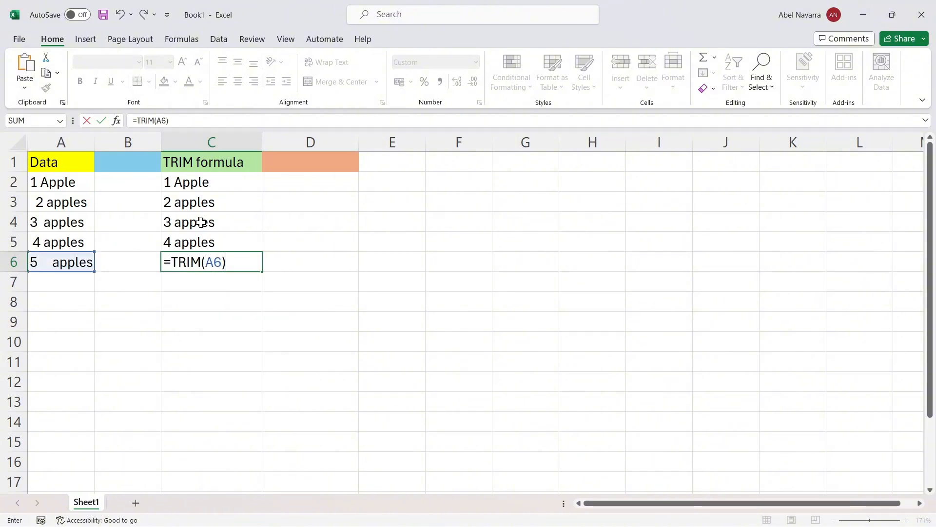
{"action": "key", "text": "Return"}
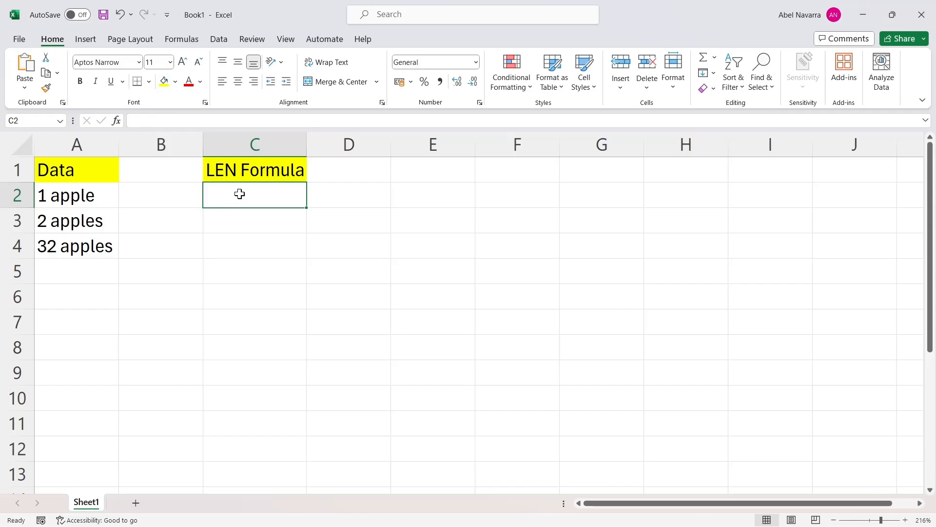
Enter the formula =LEN(A2) in cell C2 under the LEN Formula heading.
{"action": "type", "text": "=LEN("}
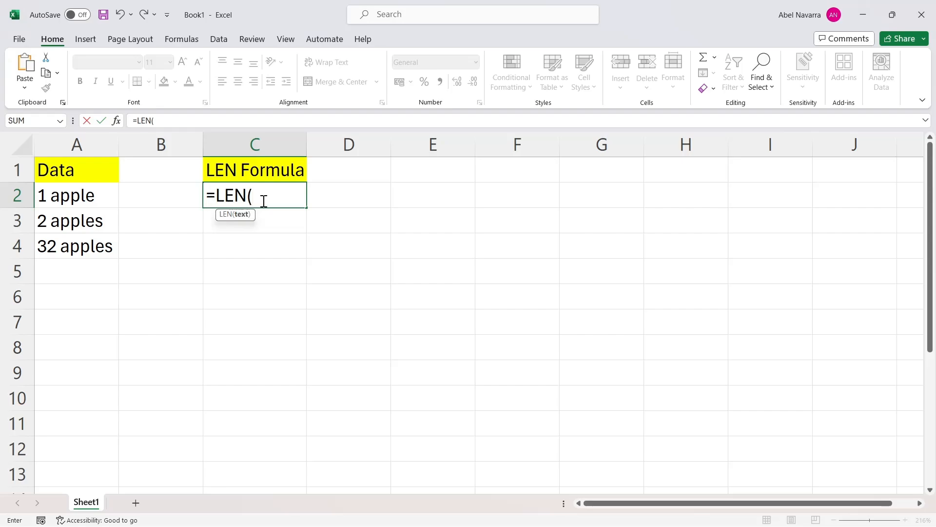
{"action": "type", "text": "A@)"}
{"action": "key", "text": "BackSpace"}
{"action": "key", "text": "BackSpace"}
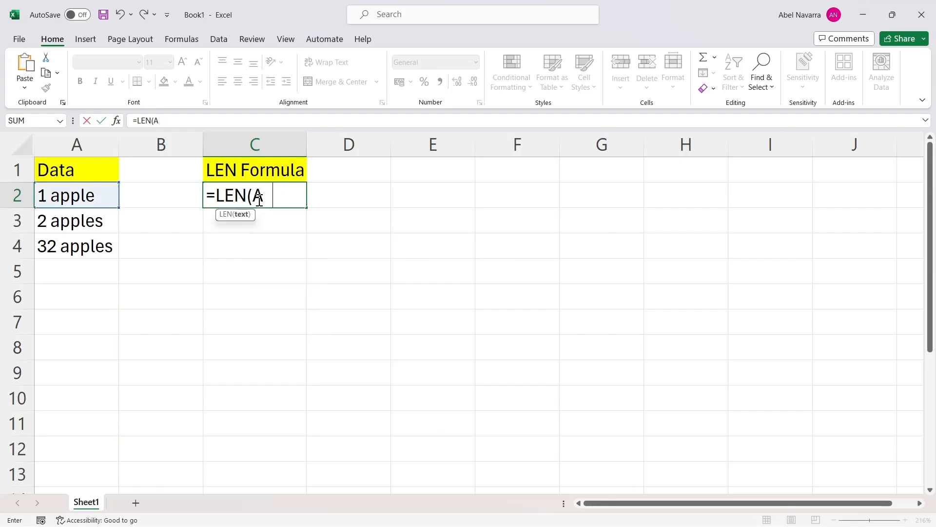
{"action": "type", "text": "2)"}
{"action": "key", "text": "Return"}
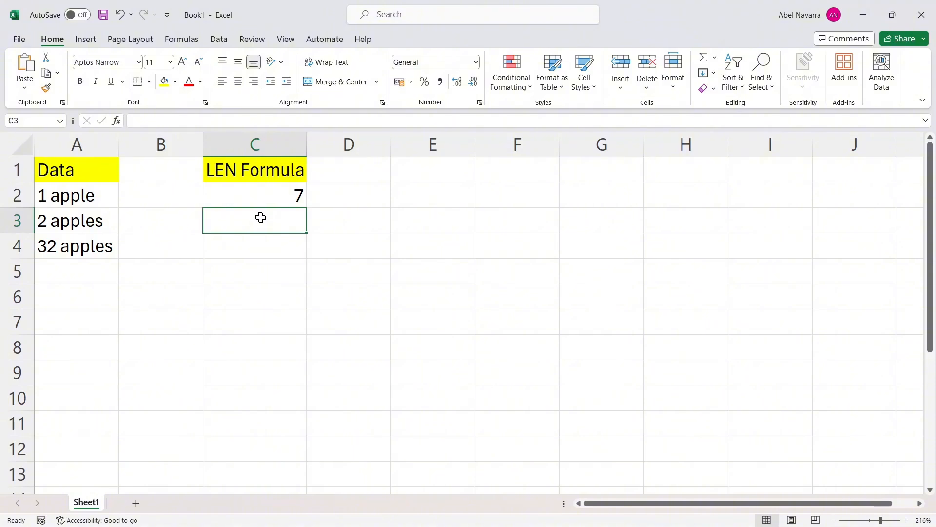
Enter the formula =LEN(A3) in cell C3 to count the characters of "2 apples".
{"action": "type", "text": "=LEN"}
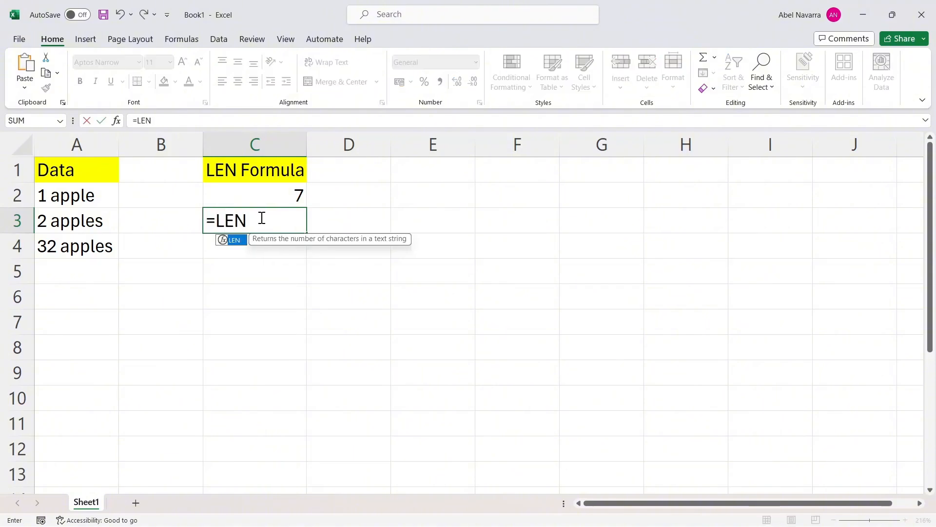
{"action": "type", "text": "("}
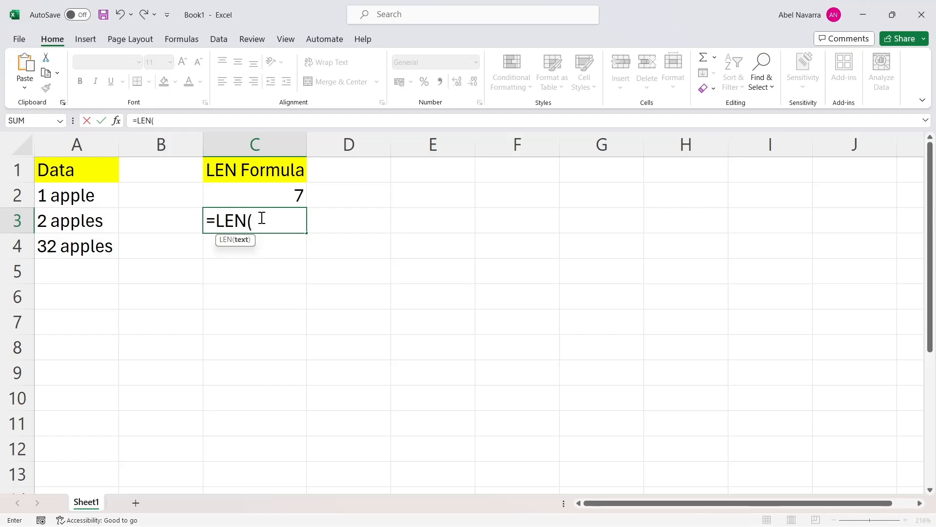
{"action": "type", "text": "a"}
{"action": "key", "text": "BackSpace"}
{"action": "type", "text": "A3"}
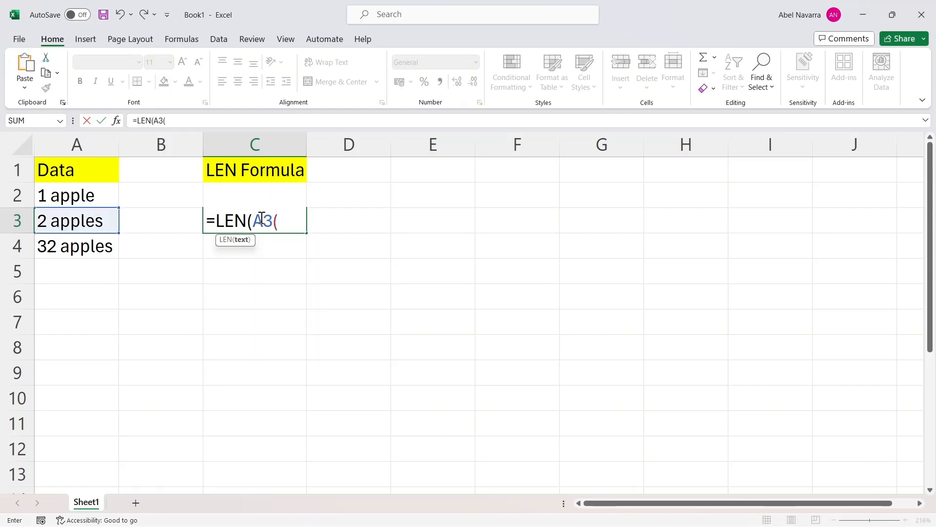
{"action": "type", "text": ")"}
{"action": "key", "text": "Return"}
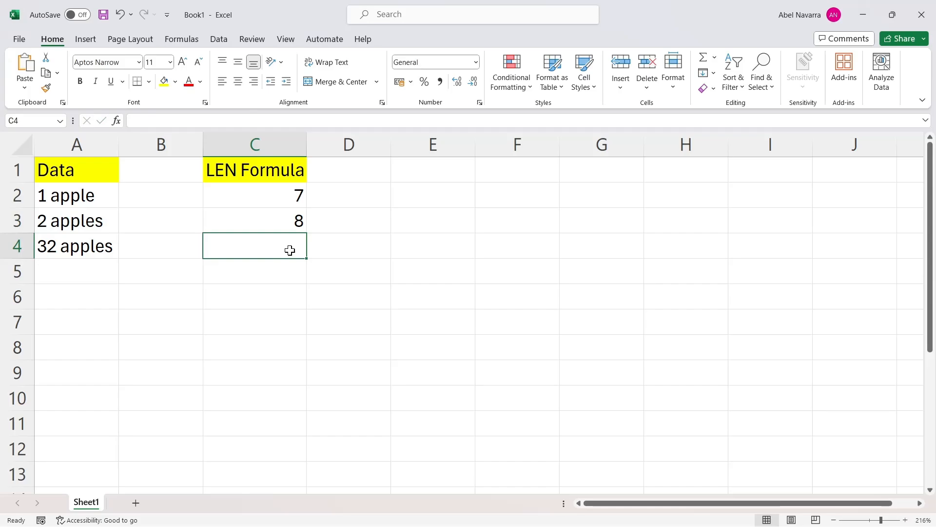
Enter the formula =LEN(A4) in cell C4 for the "32 apples" row.
{"action": "type", "text": "=LEN"}
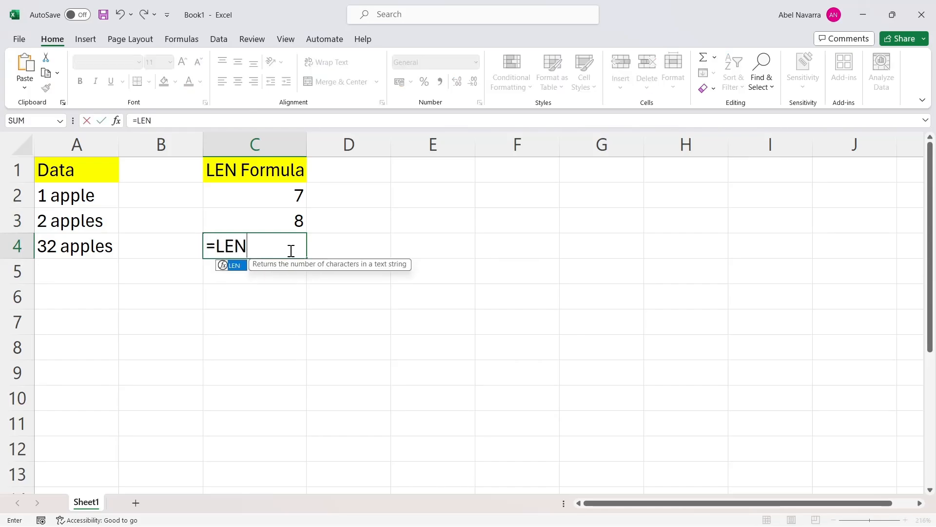
{"action": "type", "text": "(A"}
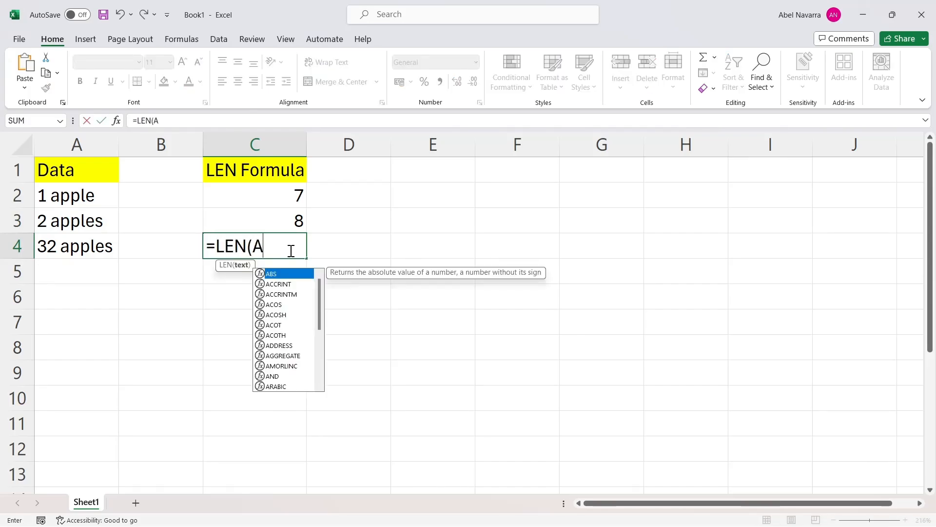
{"action": "type", "text": "4)"}
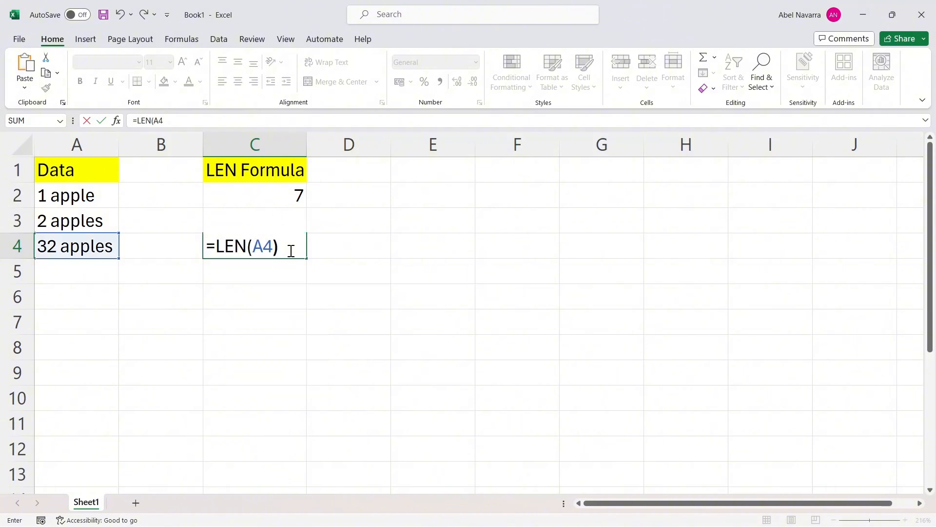
{"action": "key", "text": "Return"}
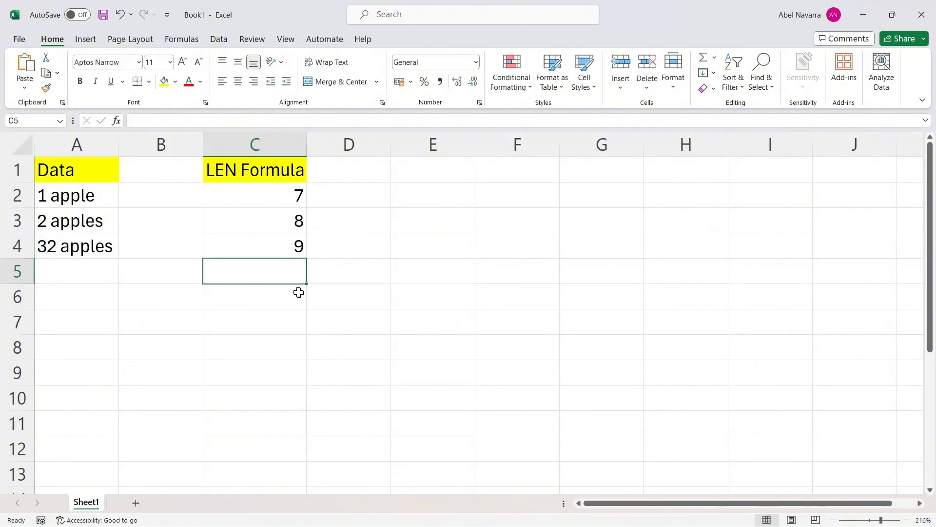
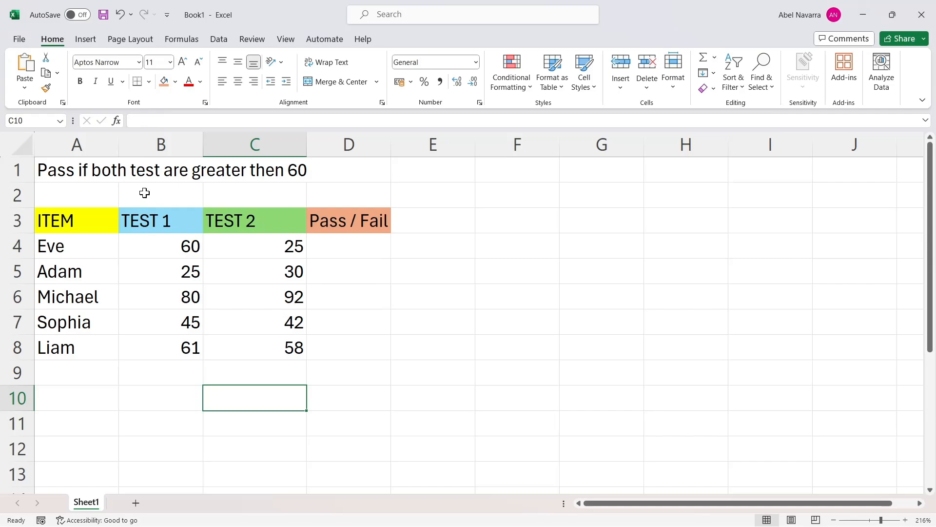
Correct "then" to "than" in the pass-condition sentence in cell A1.
{"action": "double_click", "coordinate": [275, 172]}
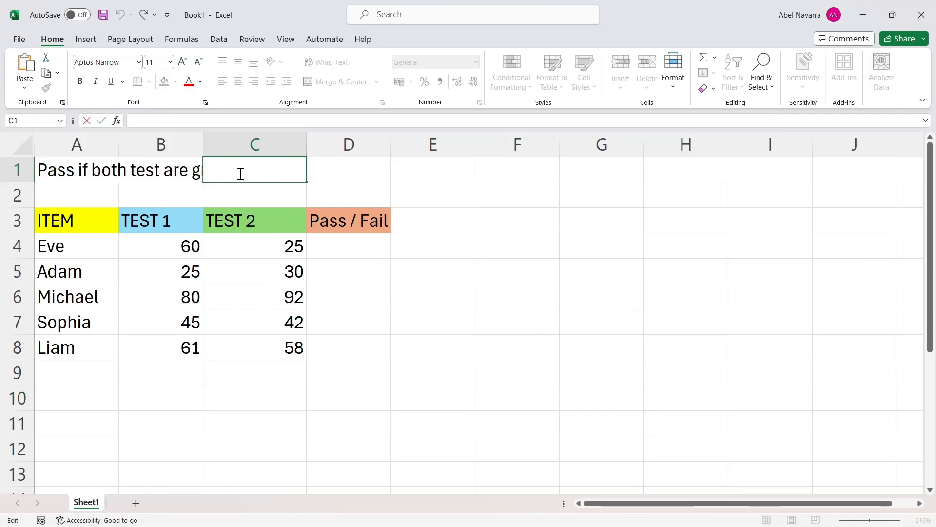
{"action": "double_click", "coordinate": [155, 165]}
{"action": "double_click", "coordinate": [94, 168]}
{"action": "left_click", "coordinate": [276, 172]}
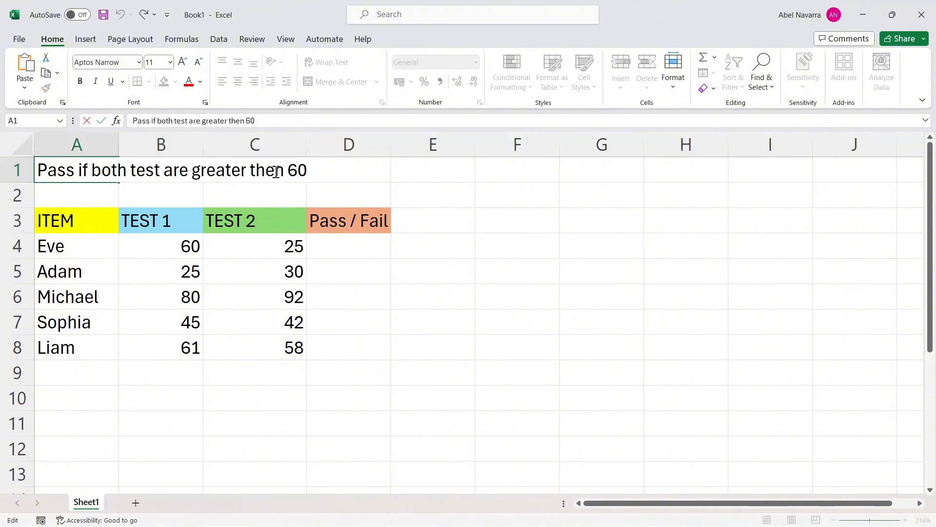
{"action": "key", "text": "BackSpace"}
{"action": "type", "text": "a"}
{"action": "left_click", "coordinate": [96, 218]}
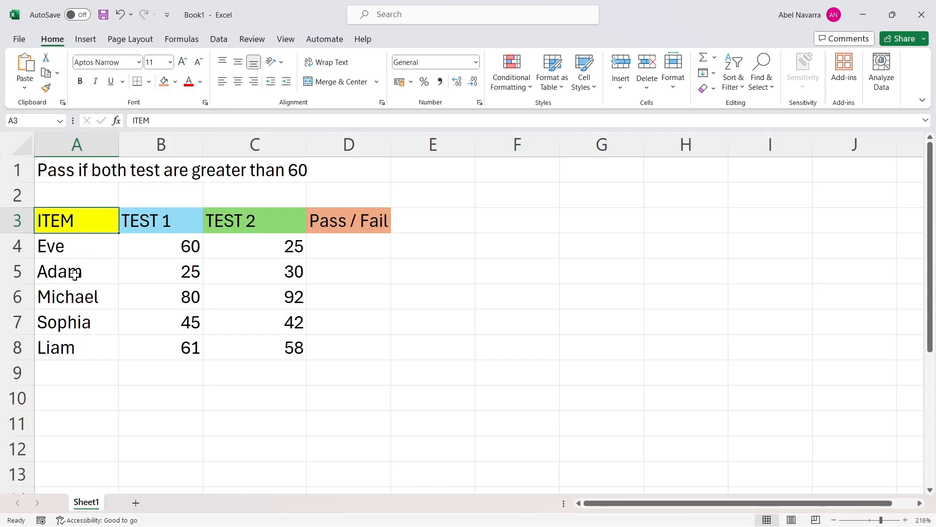
{"action": "left_click", "coordinate": [159, 216]}
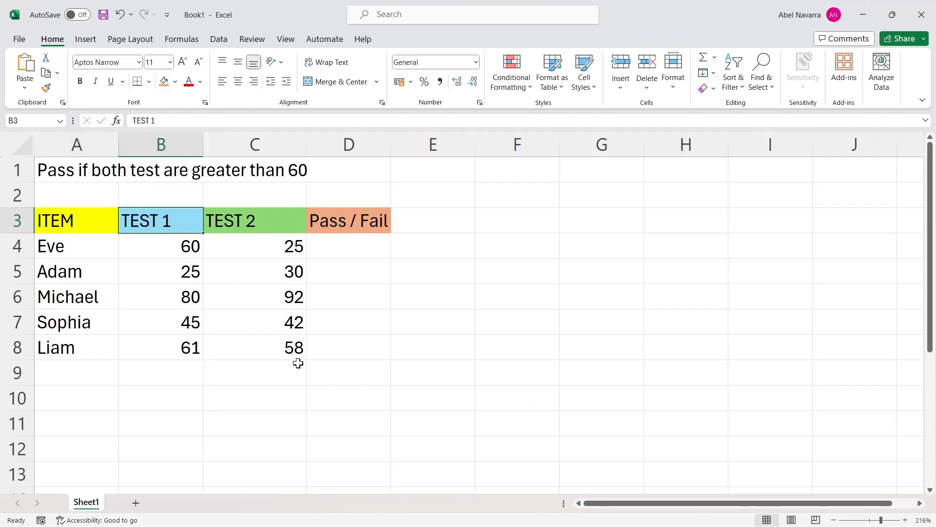
{"action": "left_click", "coordinate": [345, 229]}
{"action": "left_click", "coordinate": [350, 253]}
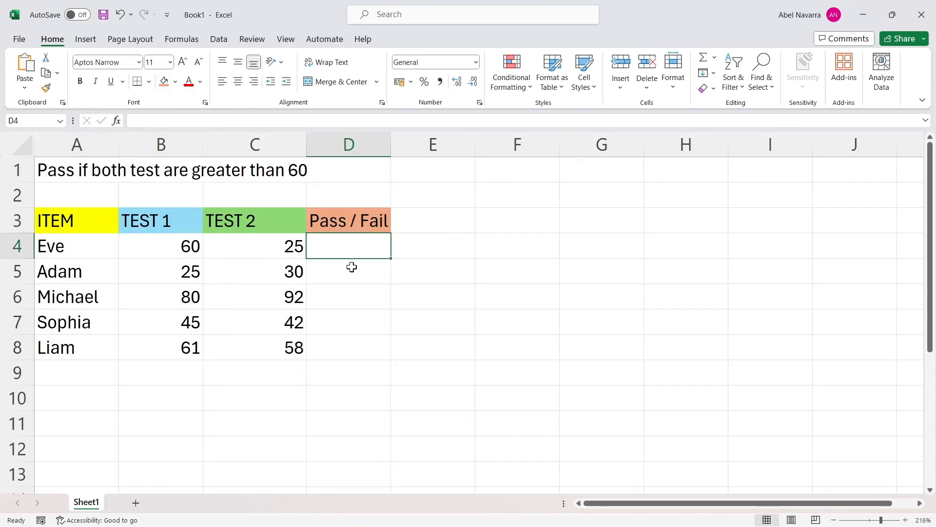
{"action": "left_click", "coordinate": [351, 267]}
{"action": "left_click", "coordinate": [351, 296]}
Start a formula in cell D4 under Pass / Fail with =IF(AND ( to nest an AND test.
{"action": "double_click", "coordinate": [351, 253]}
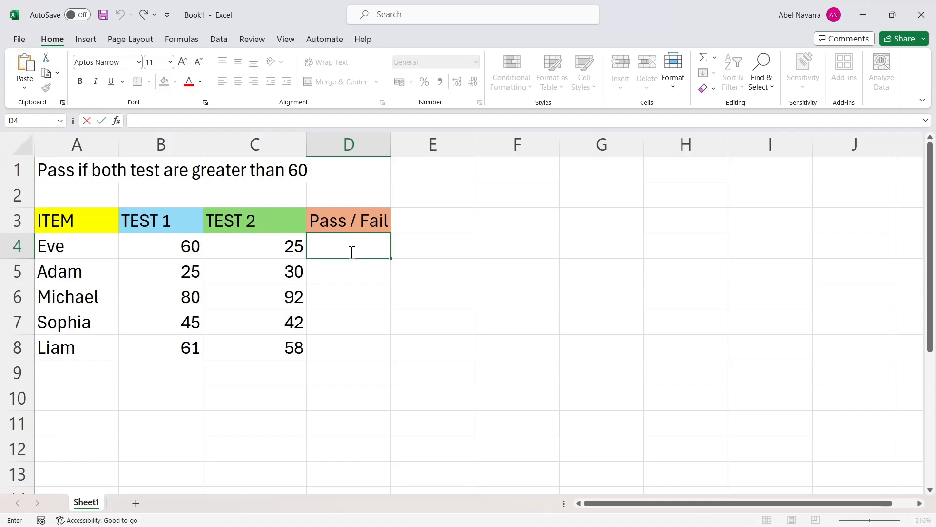
{"action": "type", "text": "="}
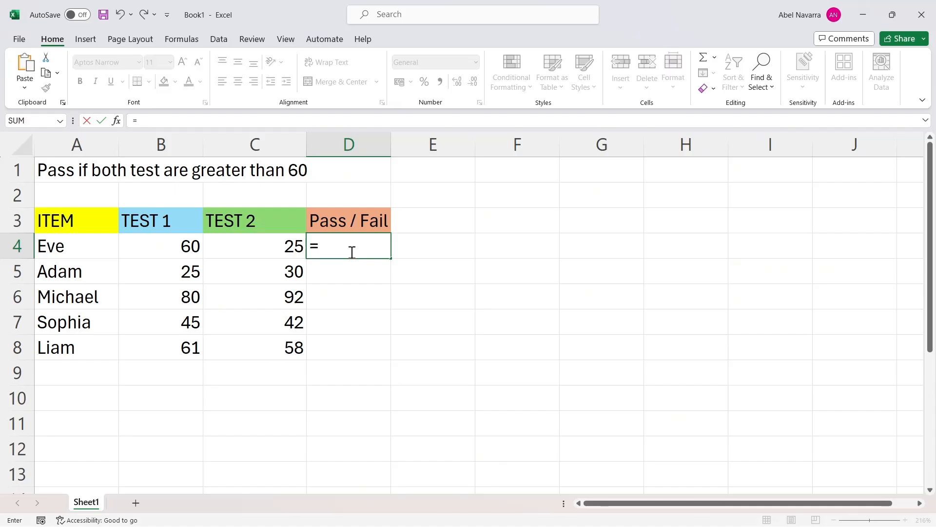
{"action": "type", "text": "i"}
{"action": "key", "text": "BackSpace"}
{"action": "type", "text": "IF"}
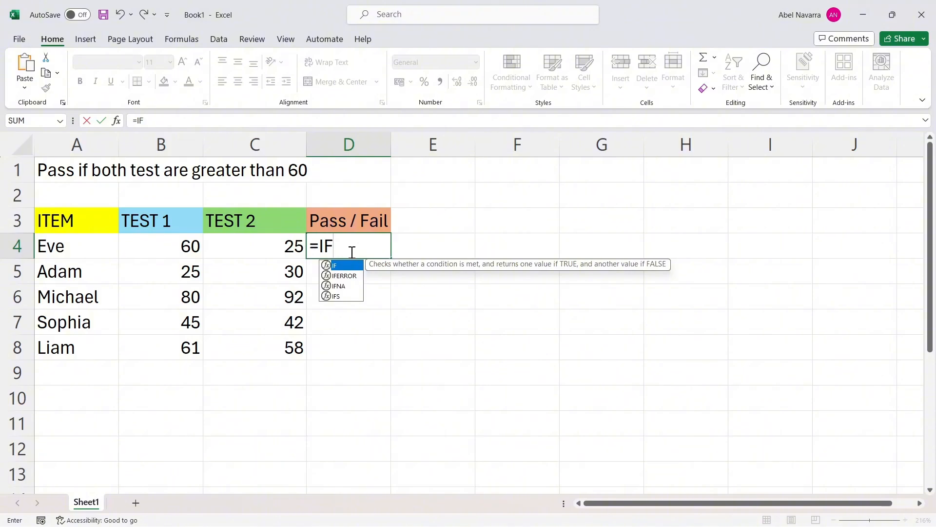
{"action": "type", "text": "("}
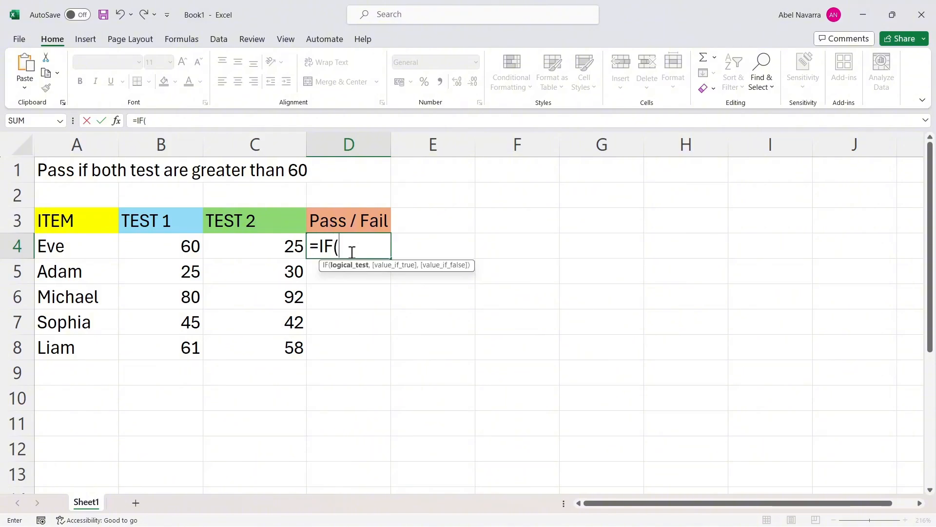
{"action": "type", "text": "AND"}
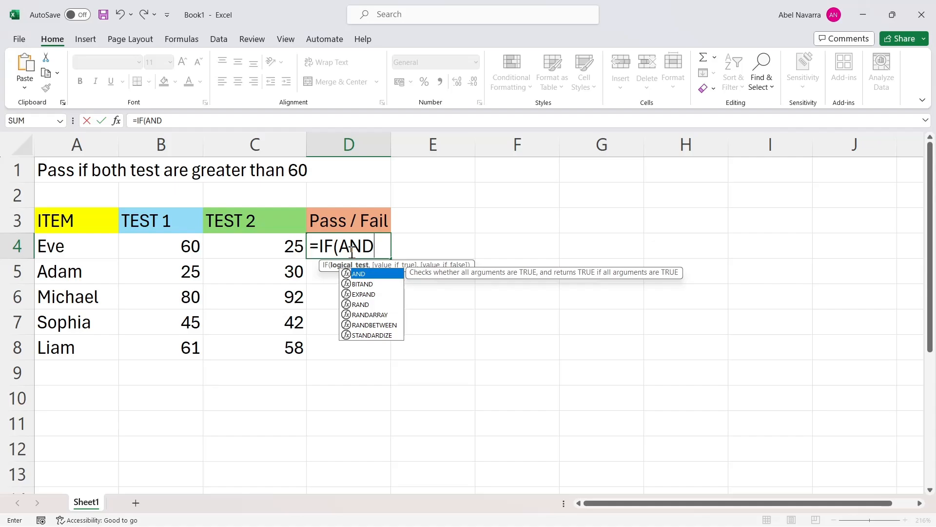
{"action": "type", "text": " ("}
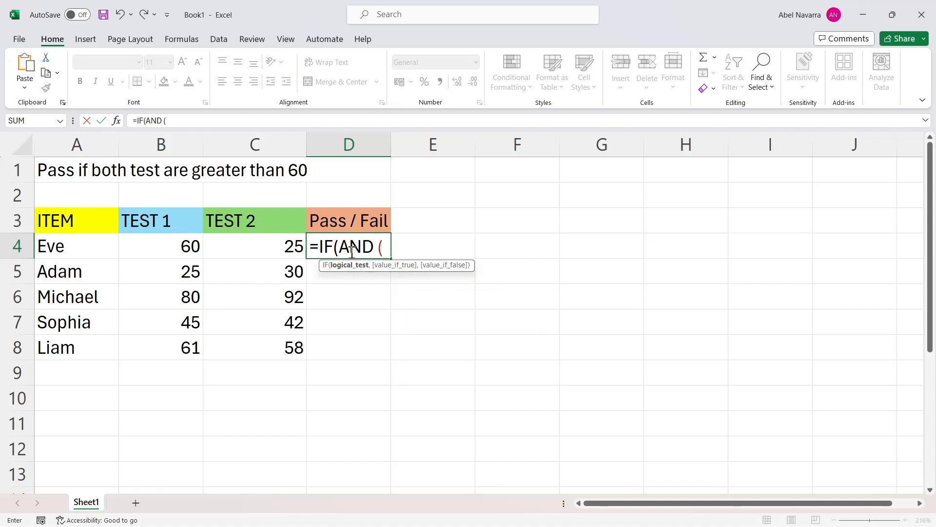
Add the two conditions B2>60, B2>60 inside the AND test of the D4 formula.
{"action": "type", "text": "b"}
{"action": "key", "text": "Escape"}
{"action": "key", "text": "BackSpace"}
{"action": "type", "text": "B2"}
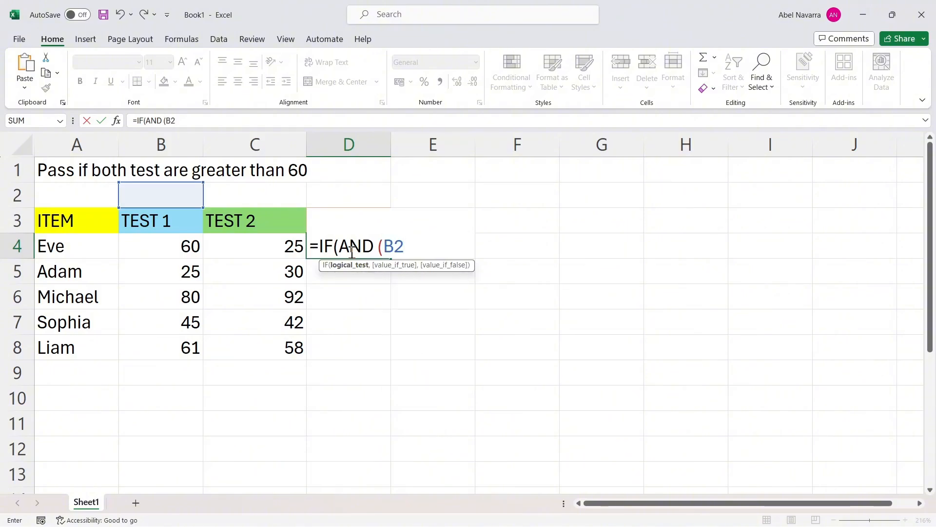
{"action": "type", "text": ","}
{"action": "key", "text": "BackSpace"}
{"action": "type", "text": ">60, B2"}
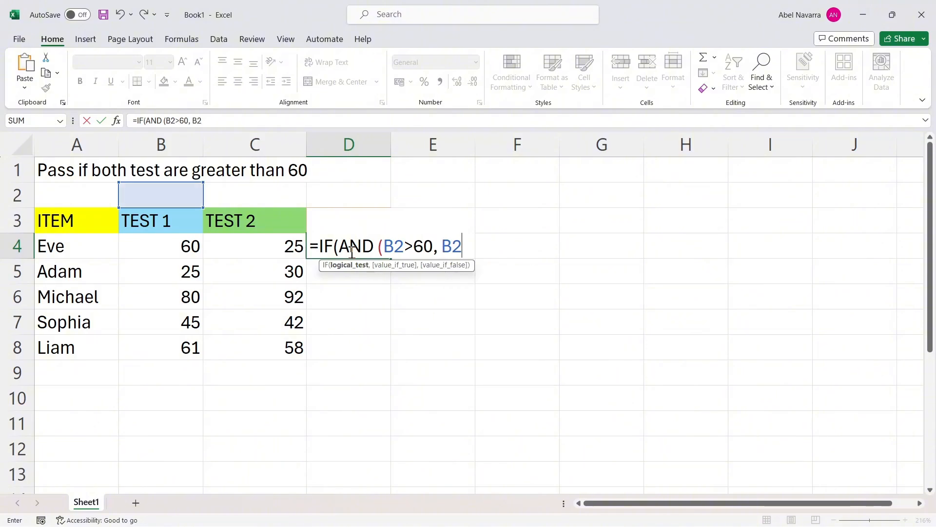
{"action": "type", "text": ">60"}
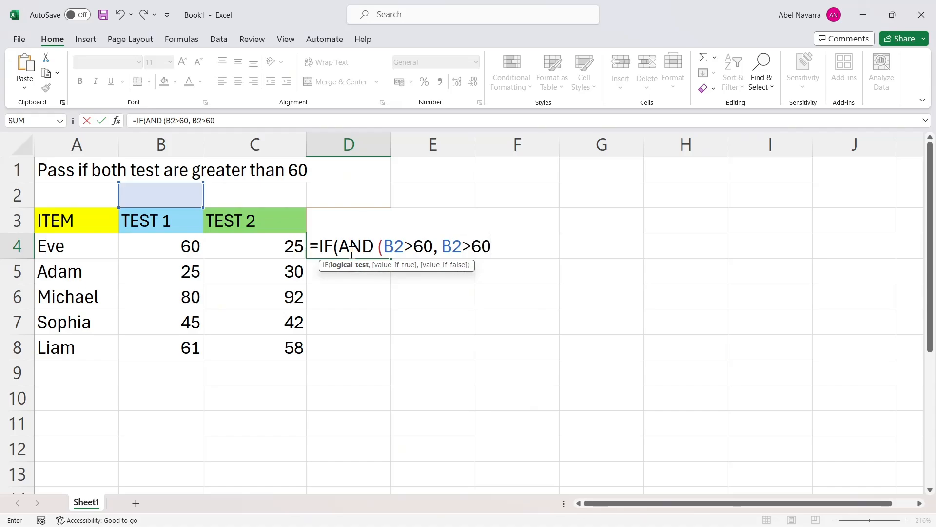
Close the AND test and finish the D4 formula with the results "Pass" and "Fail".
{"action": "type", "text": "), \"Pass"}
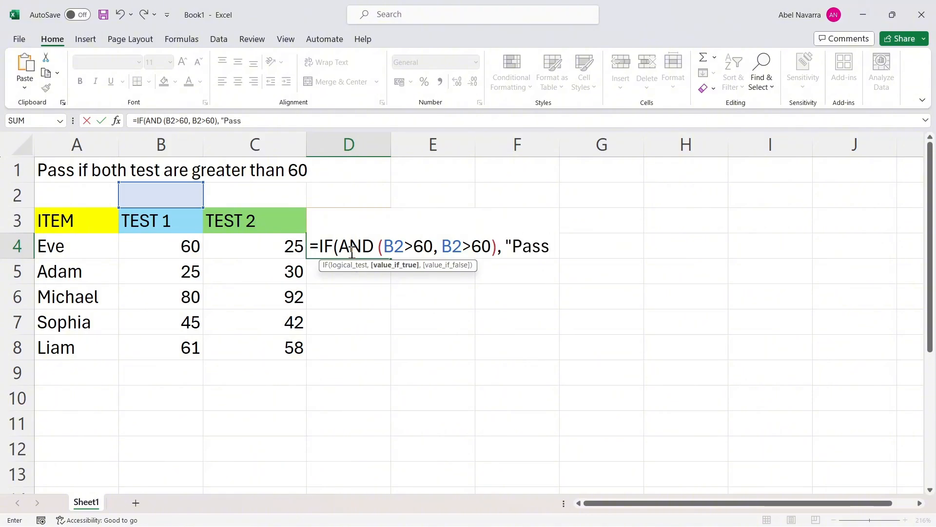
{"action": "type", "text": "\","}
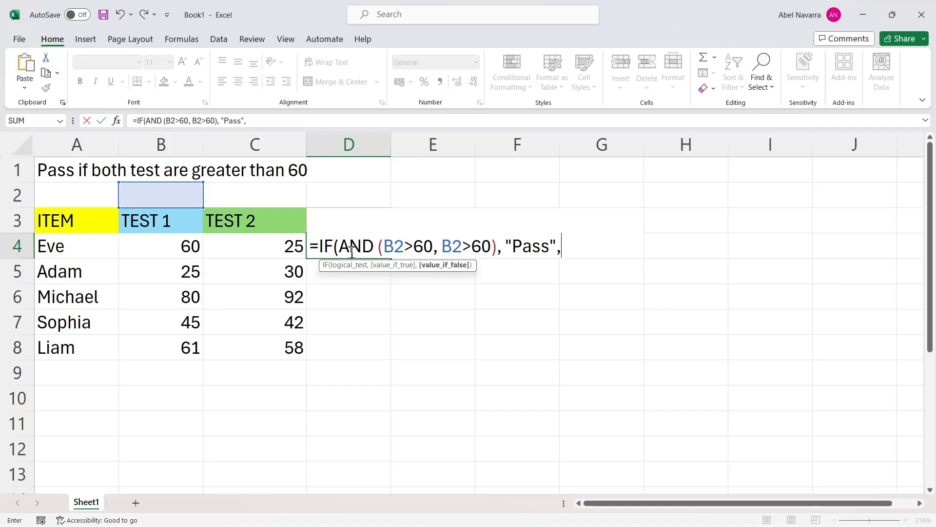
{"action": "type", "text": " \"Fail\""}
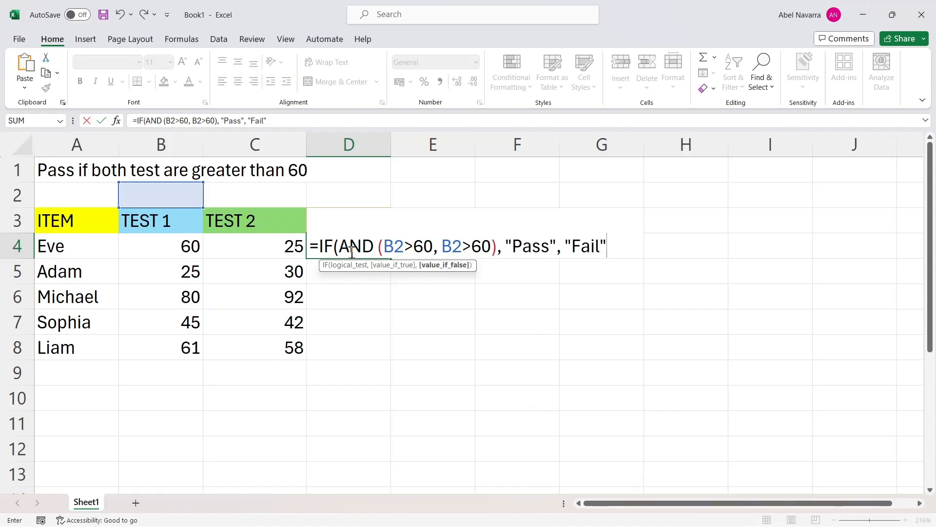
{"action": "type", "text": ")"}
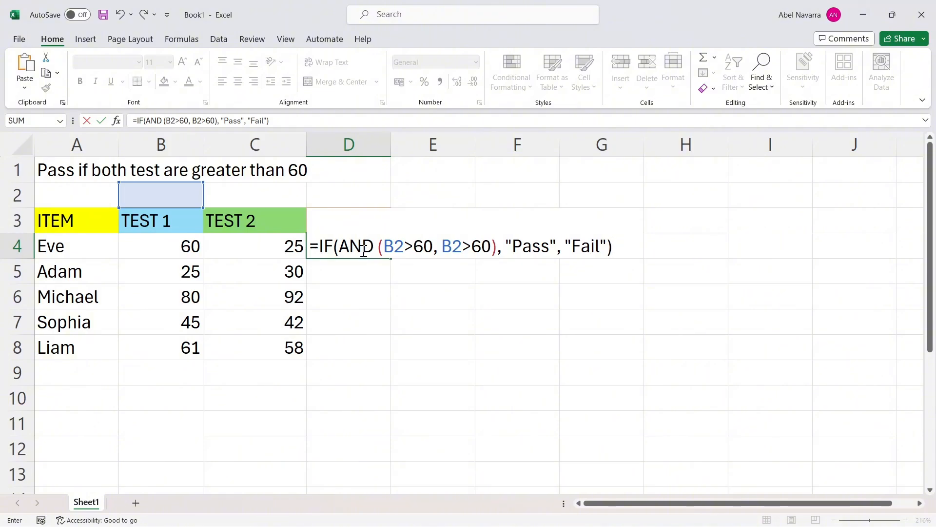
Try to commit the D4 formula and reject the proposed correction.
{"action": "left_click", "coordinate": [378, 247]}
{"action": "key", "text": "BackSpace"}
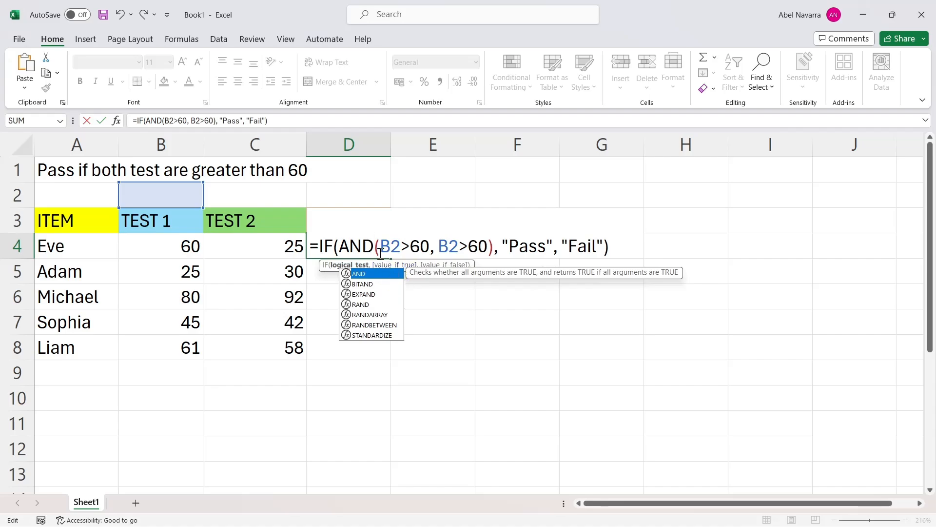
{"action": "left_click", "coordinate": [631, 252]}
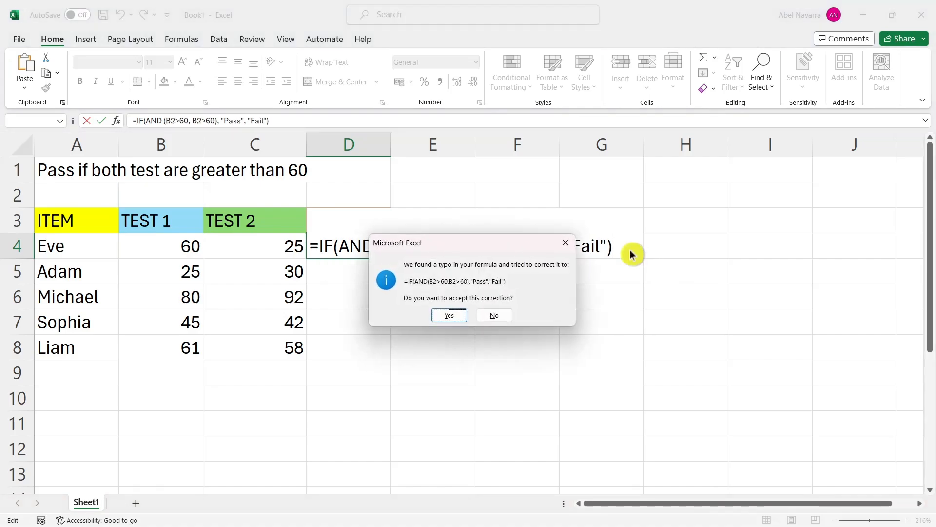
{"action": "left_click", "coordinate": [566, 242]}
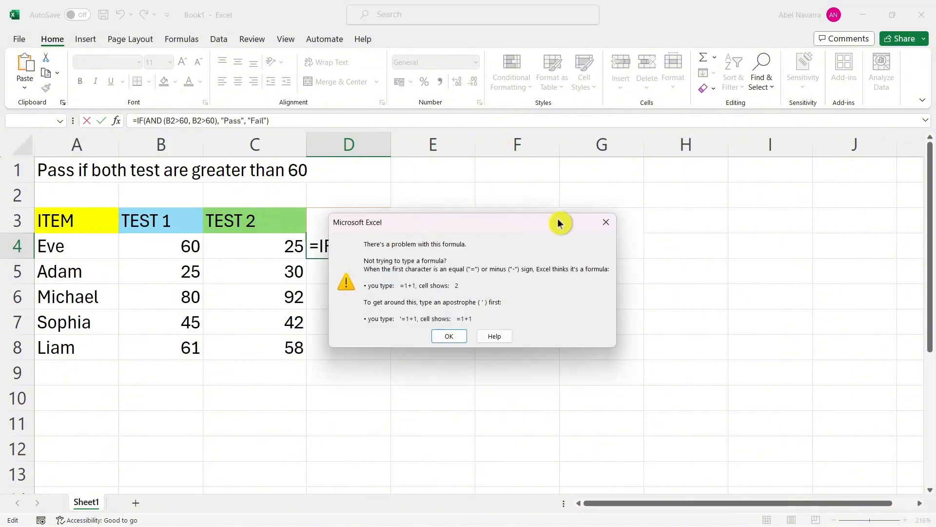
{"action": "left_click", "coordinate": [605, 223]}
Remove the space after AND in the D4 formula and commit it as =IF(AND(B2>60, B2>60), "Pass", "Fail").
{"action": "left_click", "coordinate": [380, 245]}
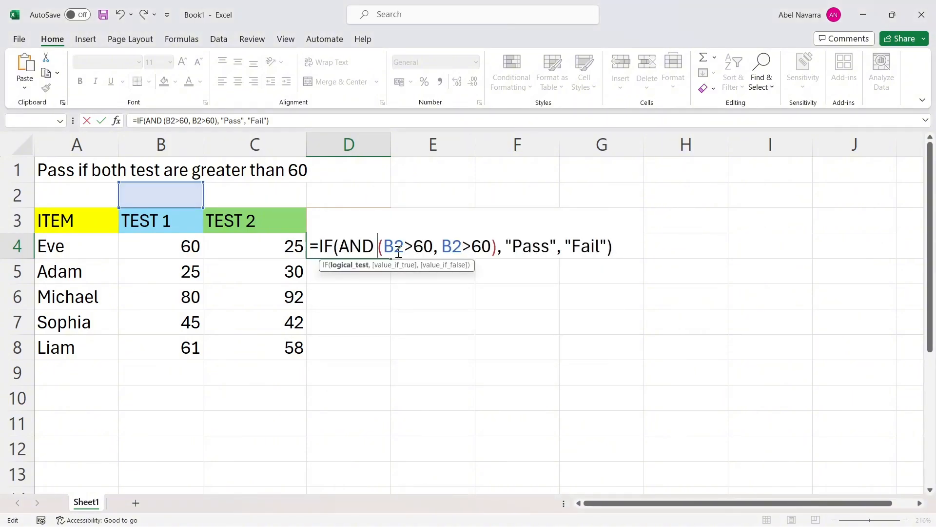
{"action": "key", "text": "BackSpace"}
{"action": "left_click", "coordinate": [626, 246]}
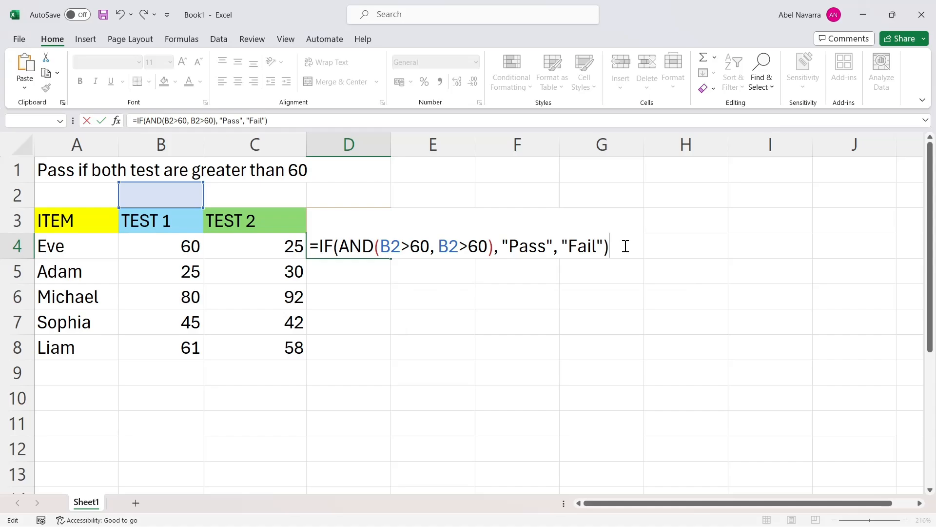
{"action": "key", "text": "Return"}
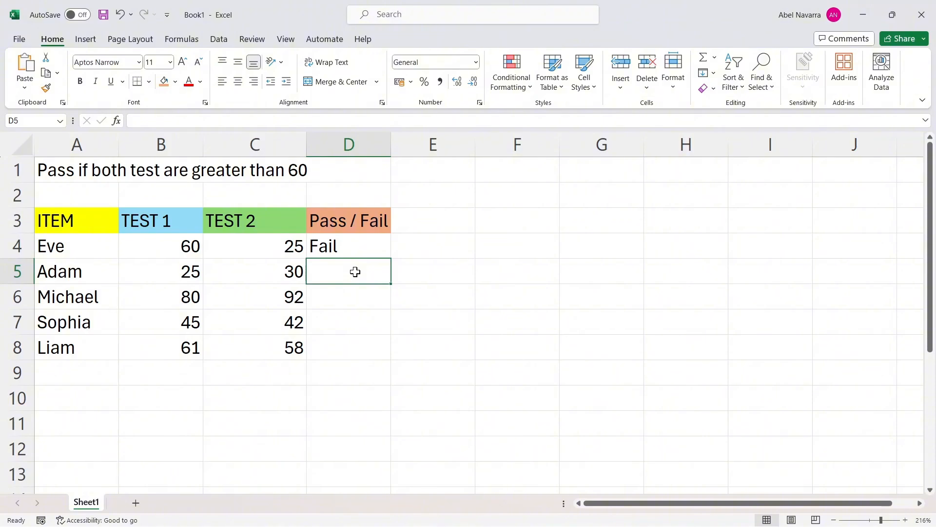
Start the Pass / Fail formula in cell D5 with =IF (AND(.
{"action": "type", "text": "="}
{"action": "key", "text": "BackSpace"}
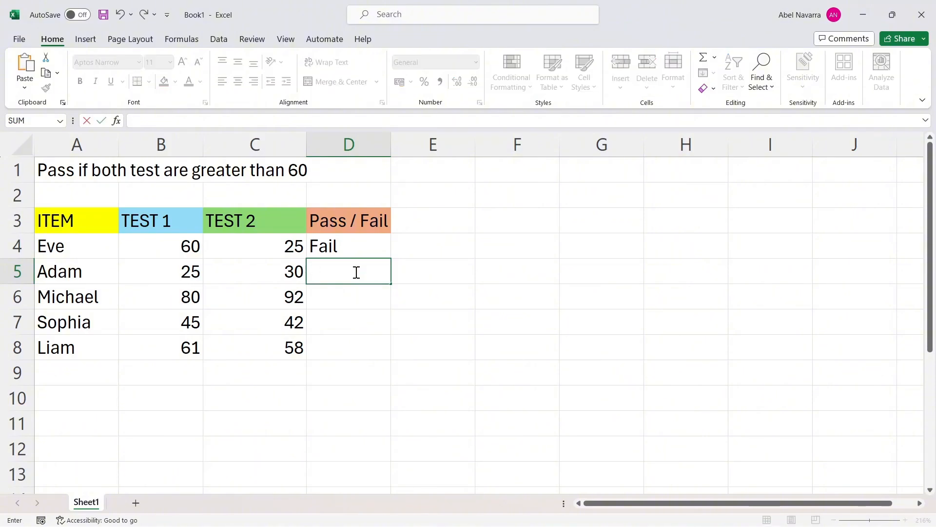
{"action": "type", "text": "=IF"}
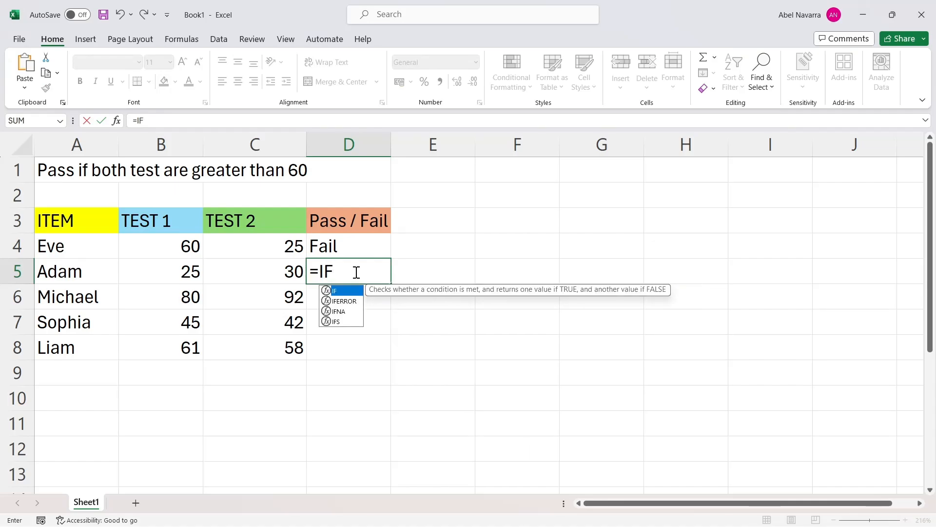
{"action": "type", "text": " (and"}
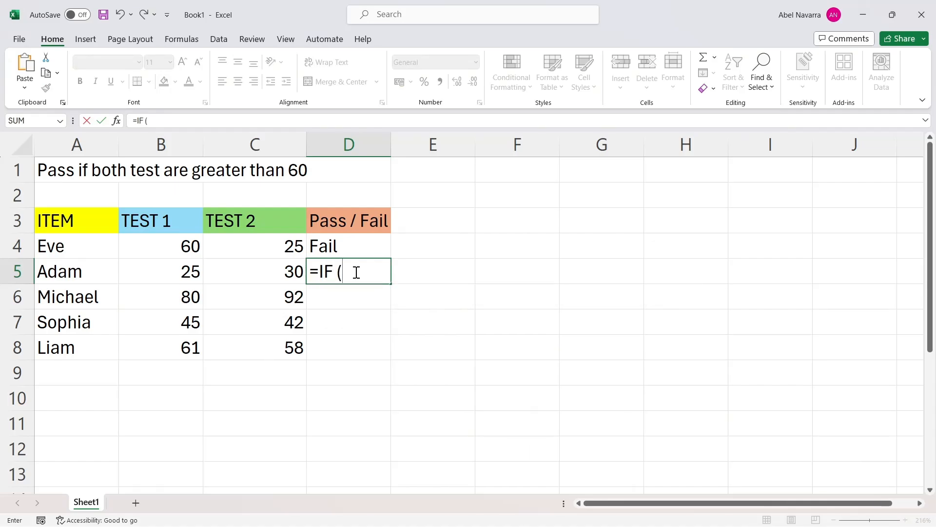
{"action": "key", "text": "BackSpace"}
{"action": "key", "text": "BackSpace"}
{"action": "key", "text": "BackSpace"}
{"action": "type", "text": "AND"}
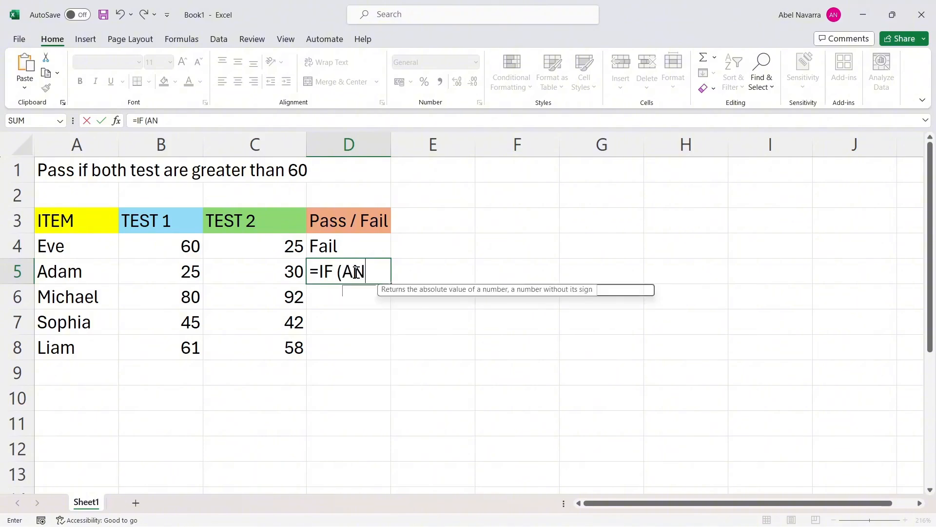
{"action": "type", "text": "("}
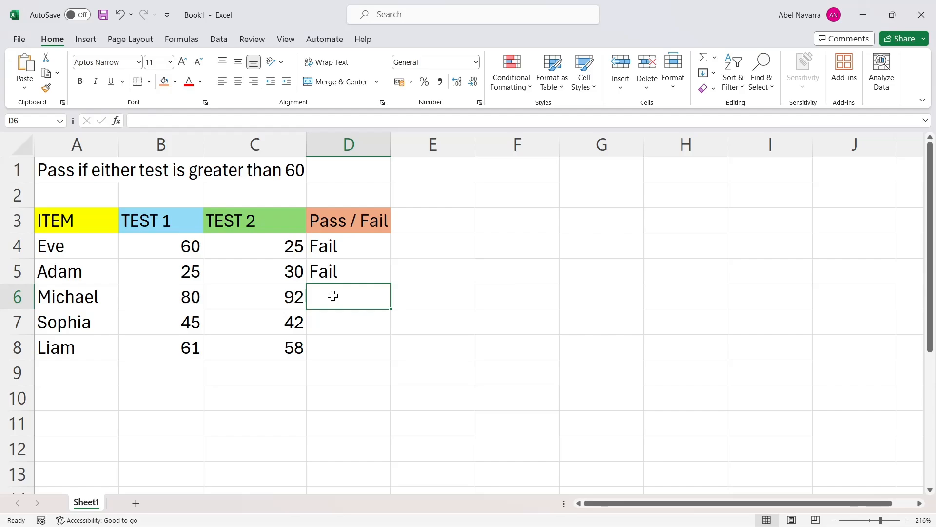
Start the Pass / Fail formula in cell D6 with =IF (OR(.
{"action": "double_click", "coordinate": [333, 295]}
{"action": "type", "text": "="}
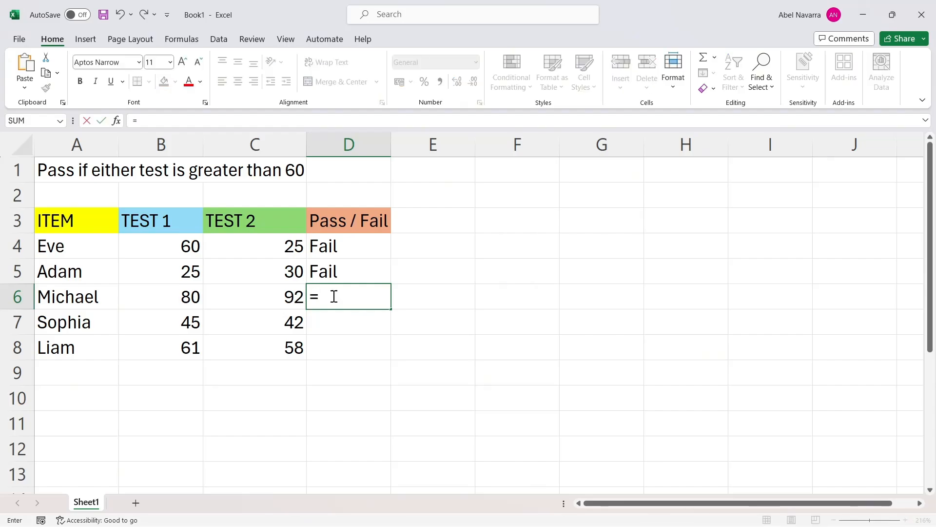
{"action": "type", "text": "IF"}
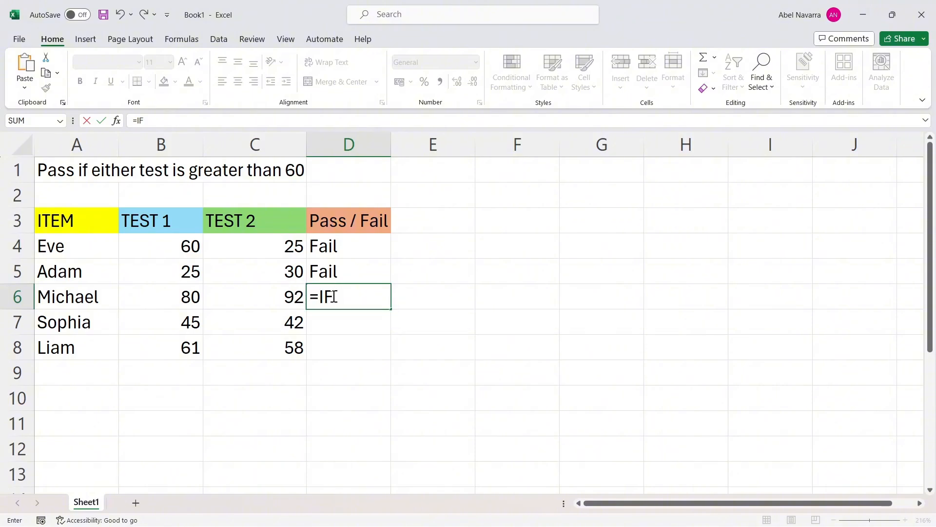
{"action": "type", "text": " (or"}
{"action": "key", "text": "BackSpace"}
{"action": "key", "text": "BackSpace"}
{"action": "type", "text": "OR9"}
{"action": "key", "text": "BackSpace"}
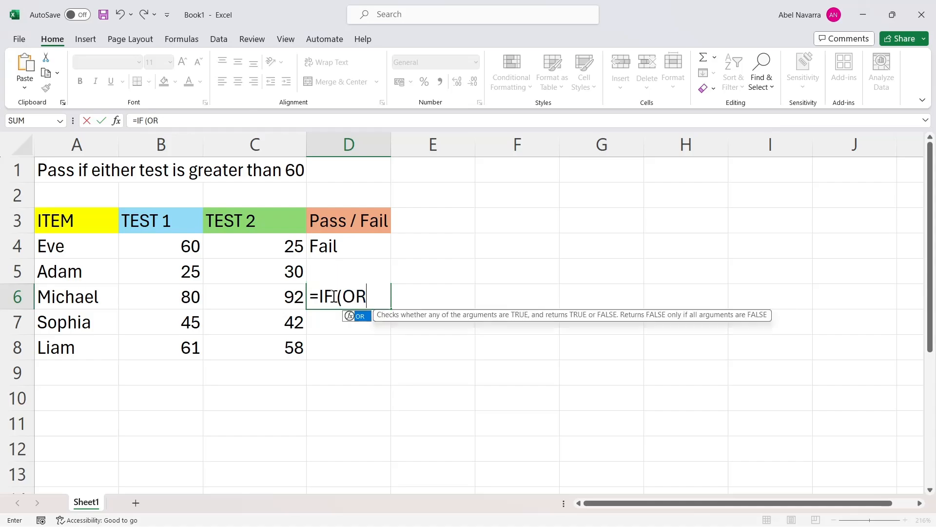
{"action": "type", "text": "("}
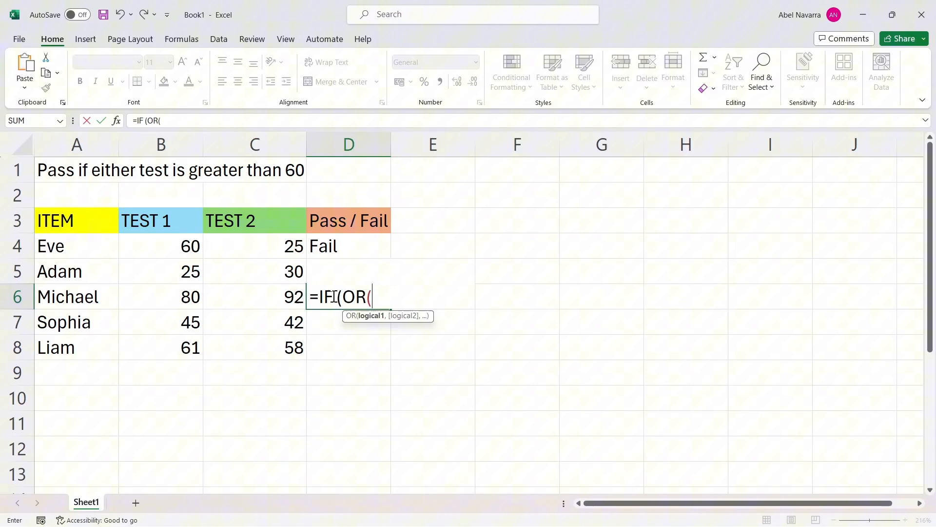
Add the conditions B2>60, B2>60 to the D6 formula and close the OR test with a trailing comma.
{"action": "type", "text": "B2>"}
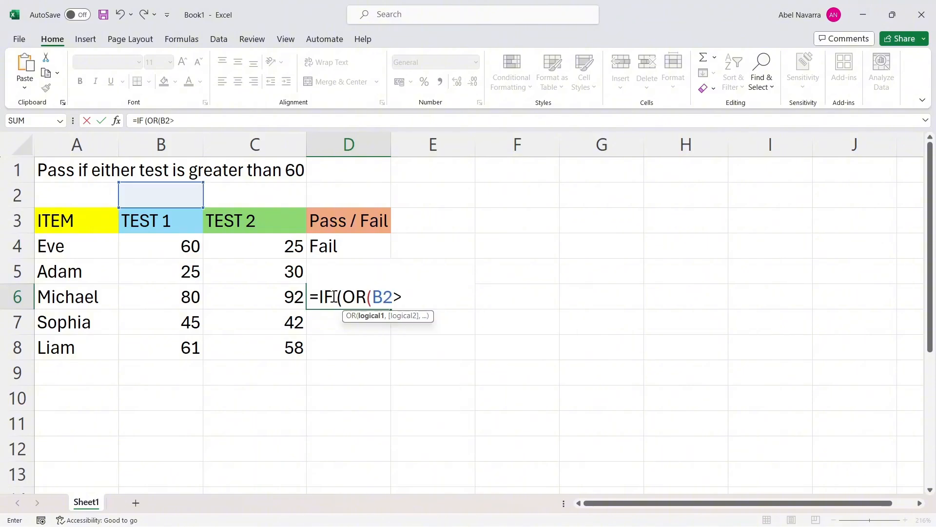
{"action": "type", "text": "60"}
{"action": "type", "text": ", B"}
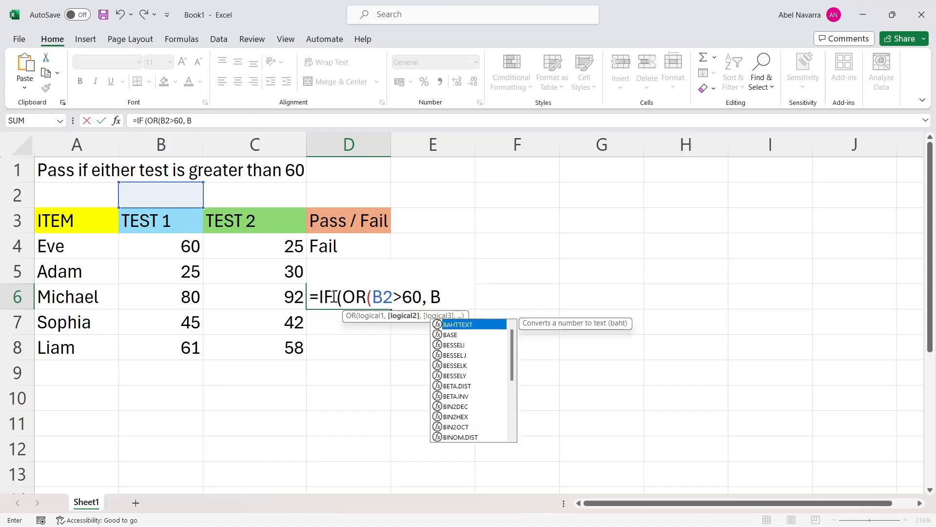
{"action": "type", "text": "2.^0"}
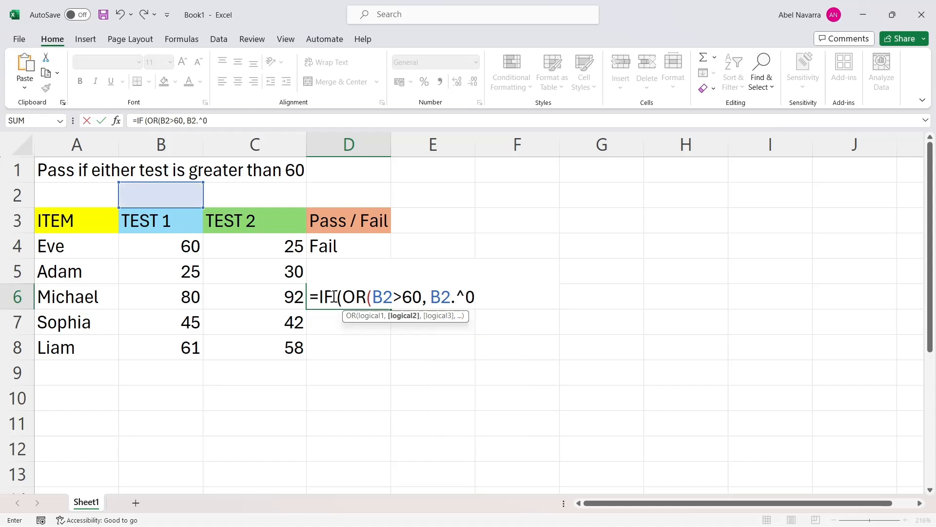
{"action": "key", "text": "BackSpace"}
{"action": "key", "text": "BackSpace"}
{"action": "type", "text": "60"}
{"action": "key", "text": "BackSpace"}
{"action": "key", "text": "BackSpace"}
{"action": "key", "text": "BackSpace"}
{"action": "type", "text": ">60),"}
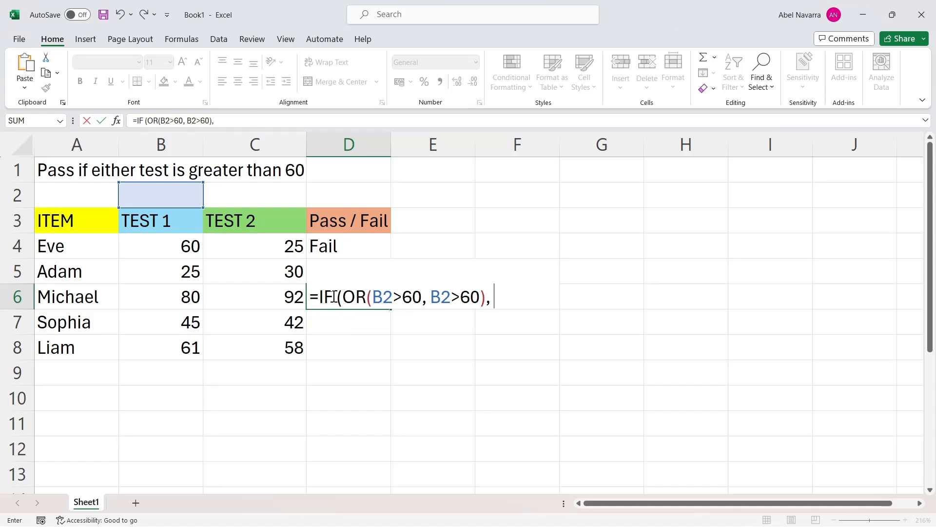
Finish the D6 formula with the results "Pass" and "Fail", try to commit it, and dismiss the proposed correction.
{"action": "type", "text": " \"Pass"}
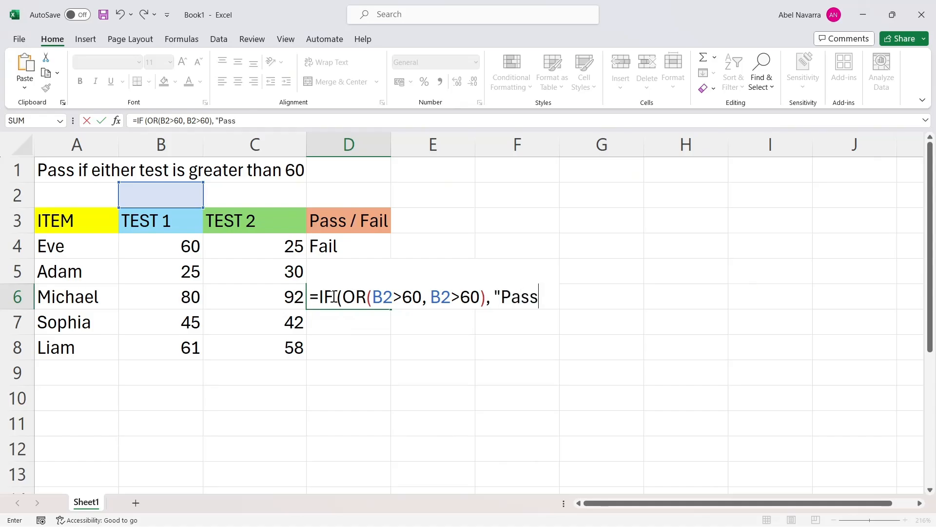
{"action": "type", "text": "\", \"Fail"}
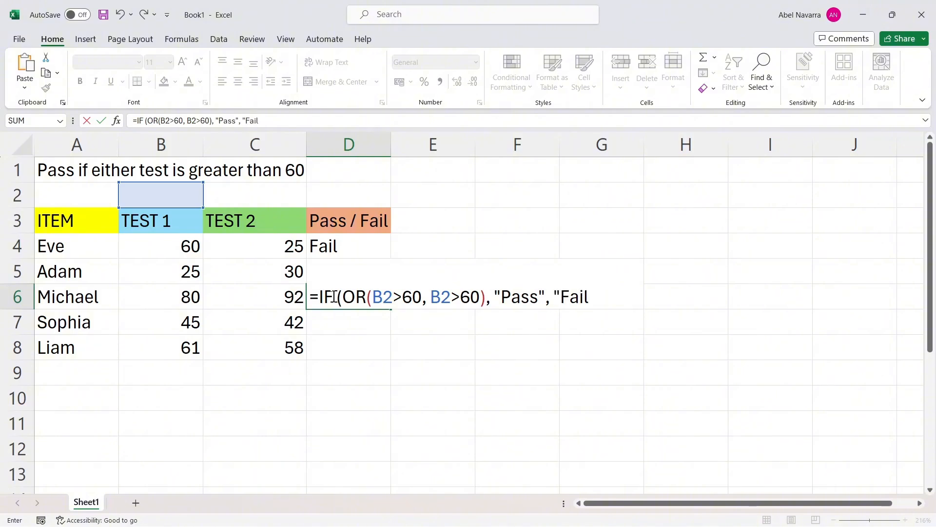
{"action": "type", "text": "\")"}
{"action": "key", "text": "Return"}
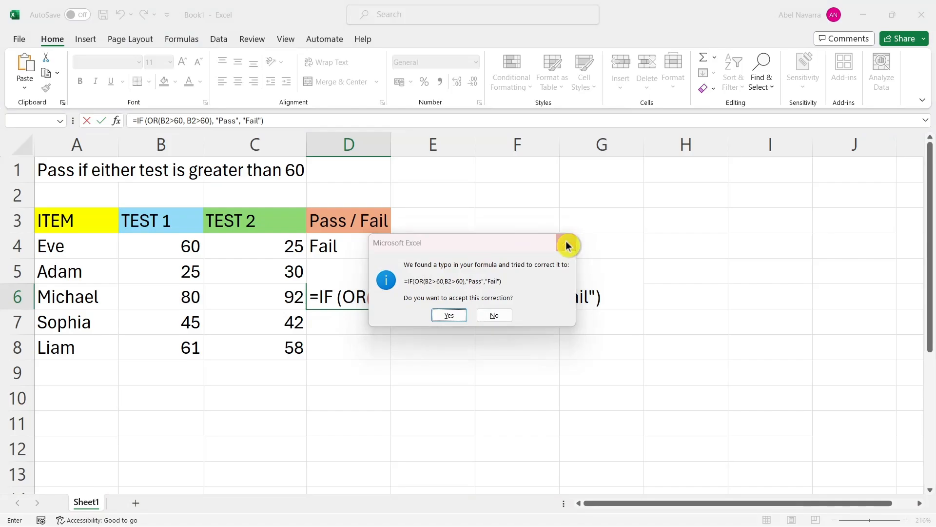
{"action": "left_click", "coordinate": [564, 243]}
{"action": "left_click", "coordinate": [606, 222]}
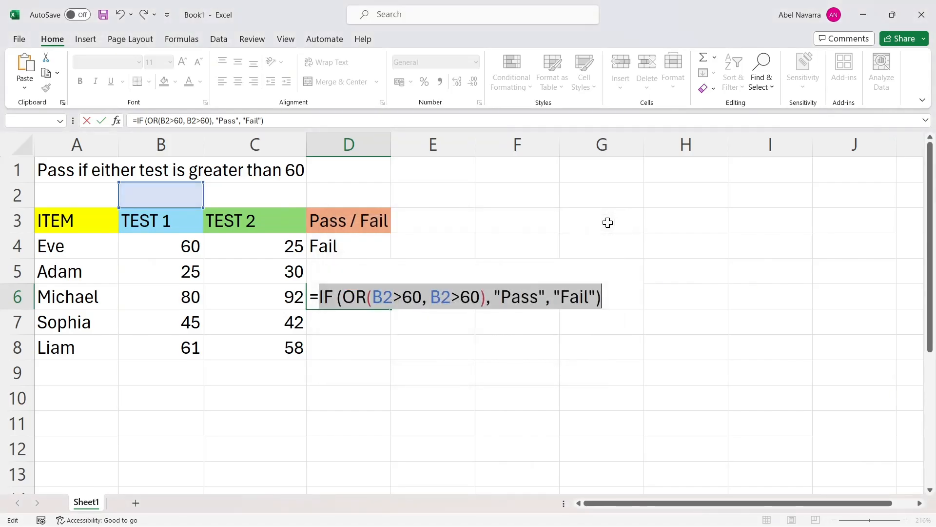
Remove the space after IF in the D6 formula and commit it as =IF(OR(B2>60, B2>60), "Pass", "Fail").
{"action": "left_click", "coordinate": [336, 296]}
{"action": "key", "text": "BackSpace"}
{"action": "key", "text": "BackSpace"}
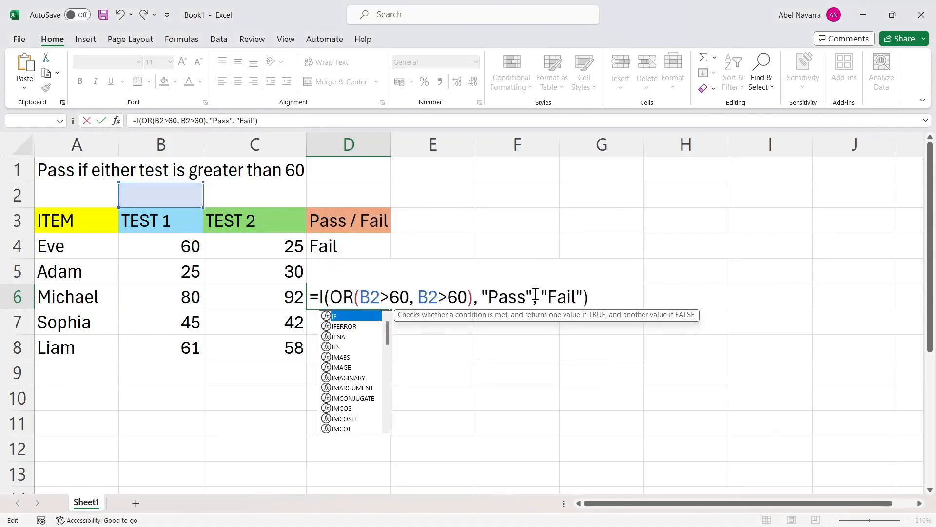
{"action": "type", "text": "f"}
{"action": "key", "text": "BackSpace"}
{"action": "type", "text": "F"}
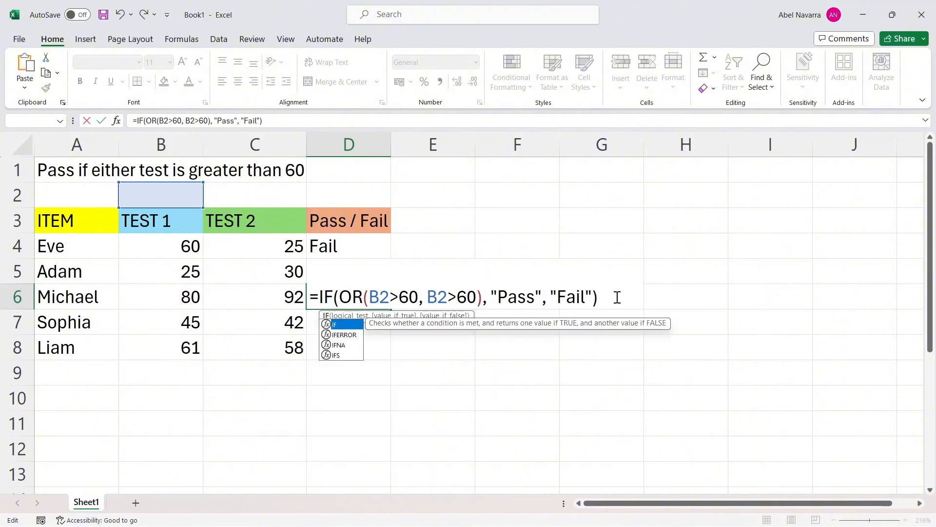
{"action": "left_click", "coordinate": [617, 297]}
{"action": "key", "text": "Return"}
{"action": "left_click", "coordinate": [367, 297]}
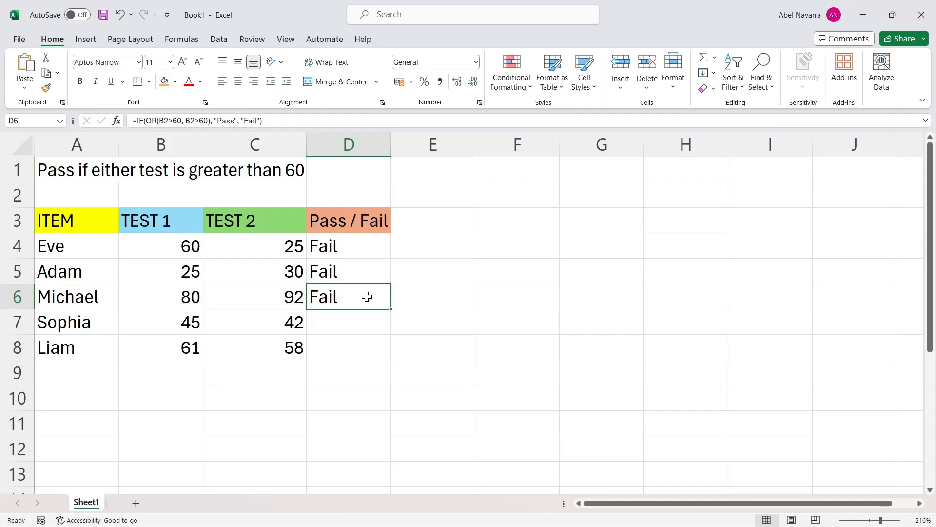
{"action": "left_click", "coordinate": [357, 322]}
{"action": "double_click", "coordinate": [354, 355]}
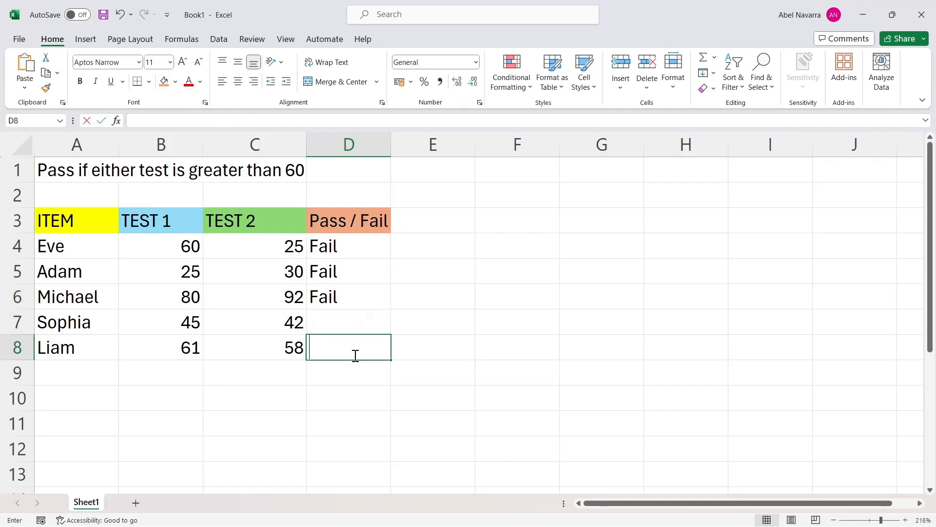
{"action": "left_click", "coordinate": [355, 330]}
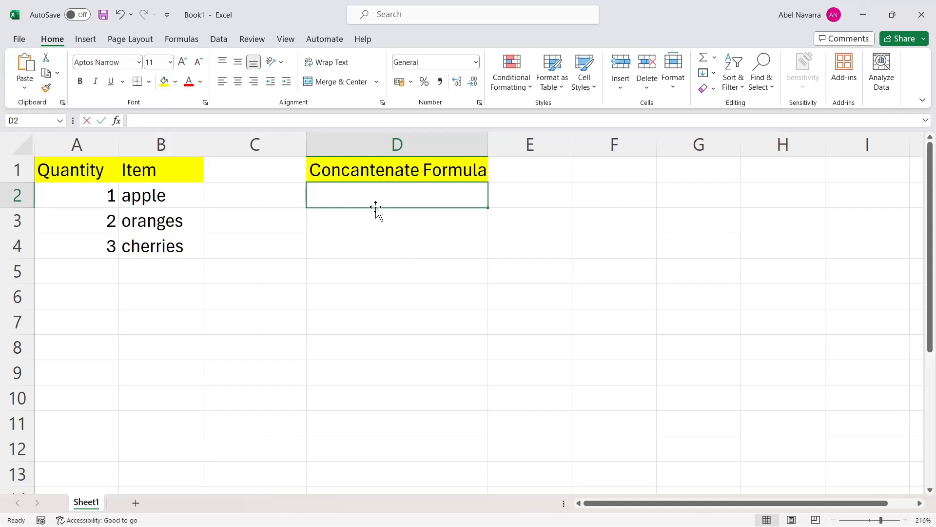
Enter =CONCATENATE(A2, B2) in cell D2 to join the quantity and the item.
{"action": "type", "text": "="}
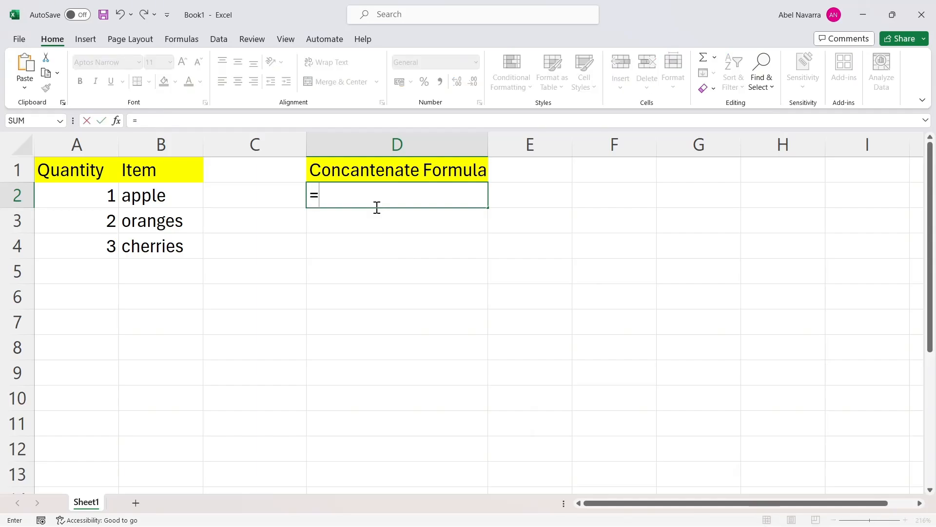
{"action": "type", "text": "CON"}
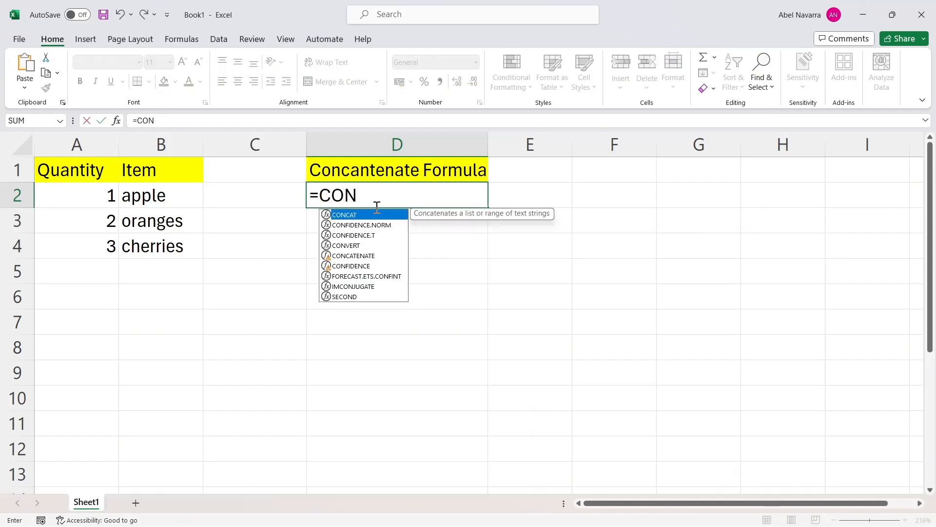
{"action": "type", "text": "CA"}
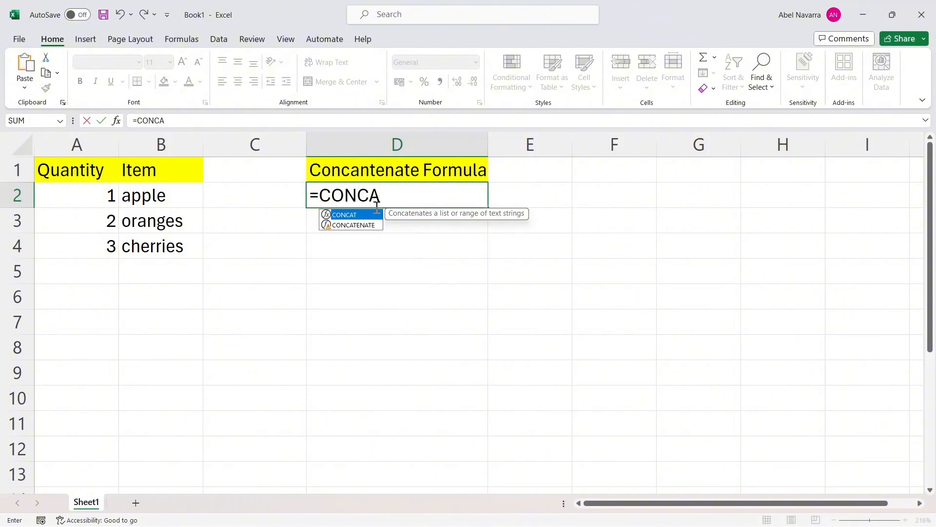
{"action": "type", "text": "TENATE"}
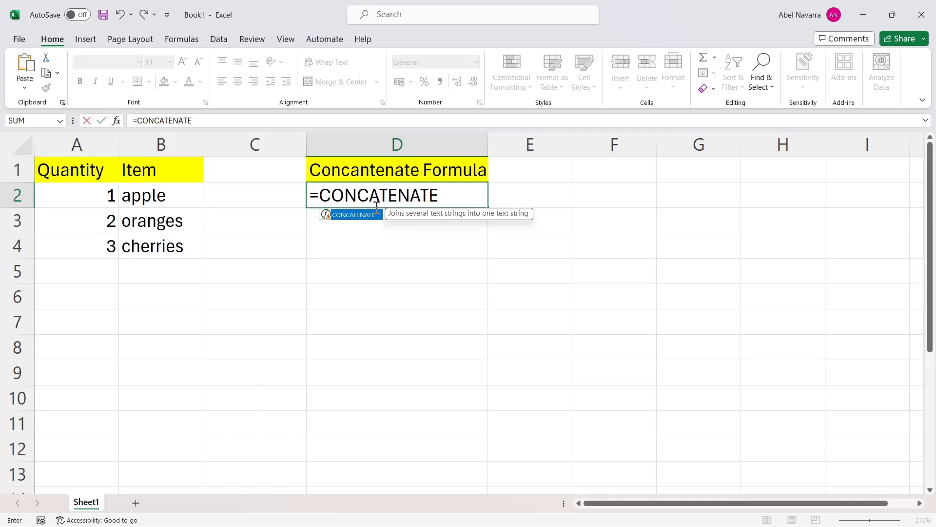
{"action": "type", "text": "("}
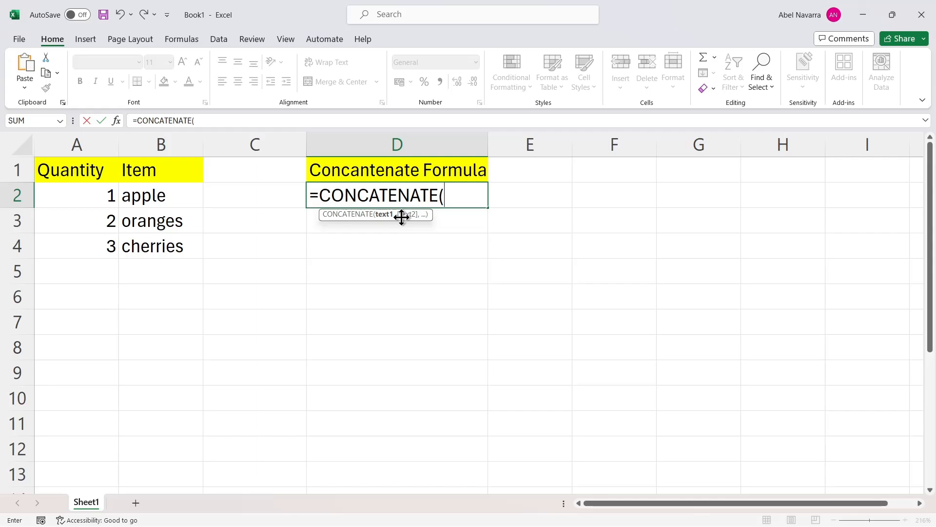
{"action": "type", "text": "A2"}
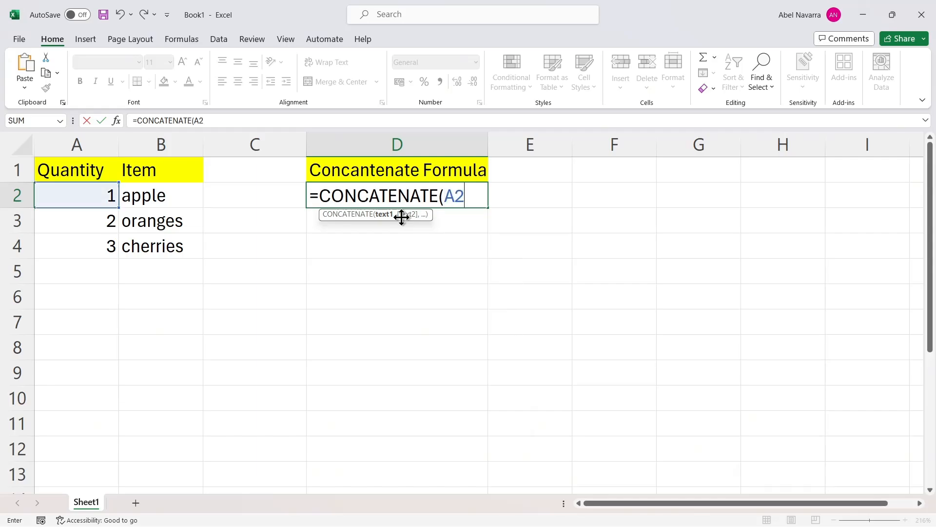
{"action": "type", "text": ", "}
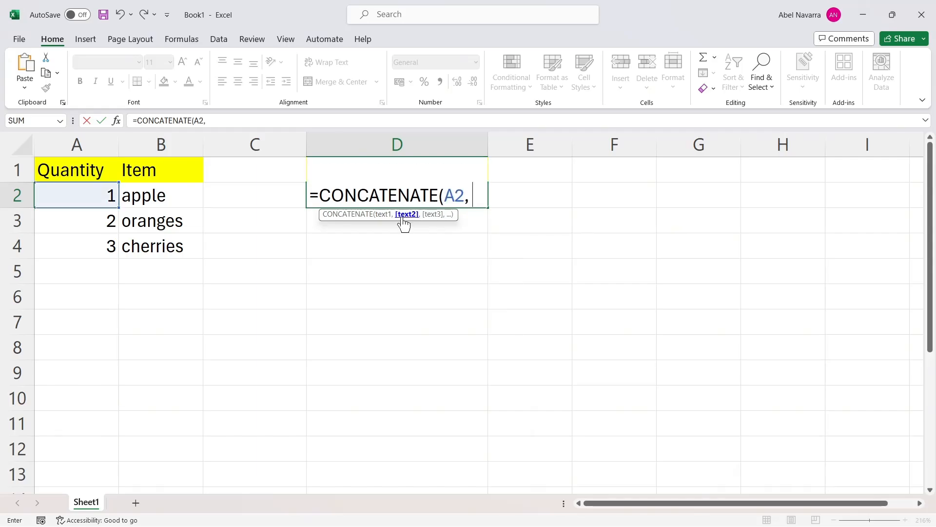
{"action": "type", "text": "B2)"}
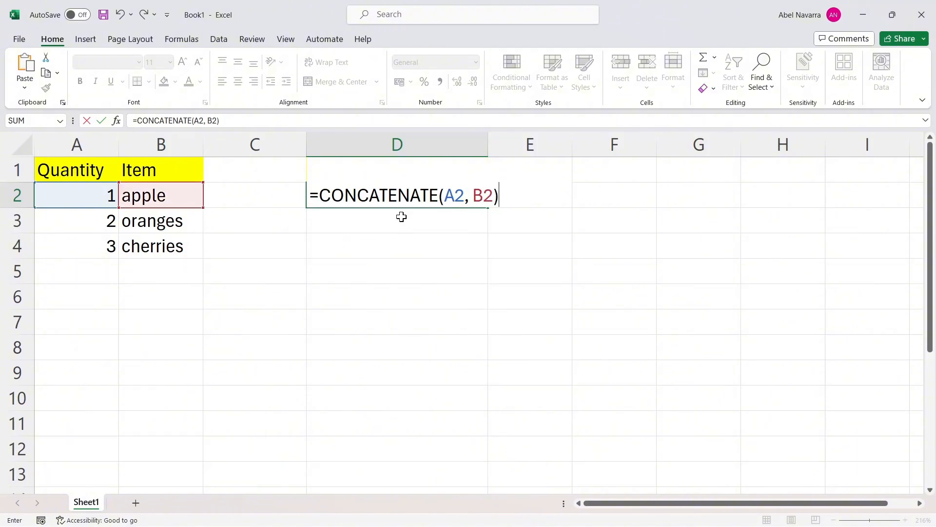
{"action": "key", "text": "Return"}
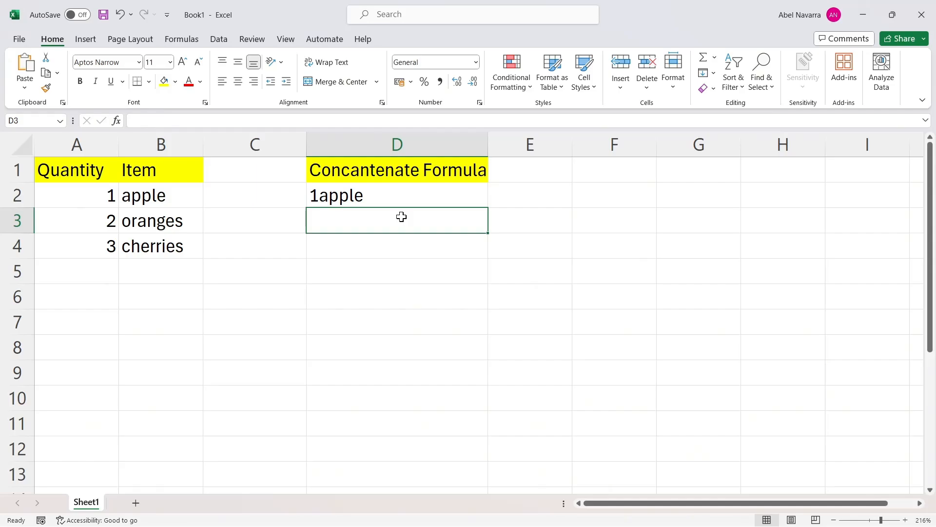
Insert a quoted space between the two references so the D2 formula reads =CONCATENATE(A2, " ", B2).
{"action": "double_click", "coordinate": [388, 196]}
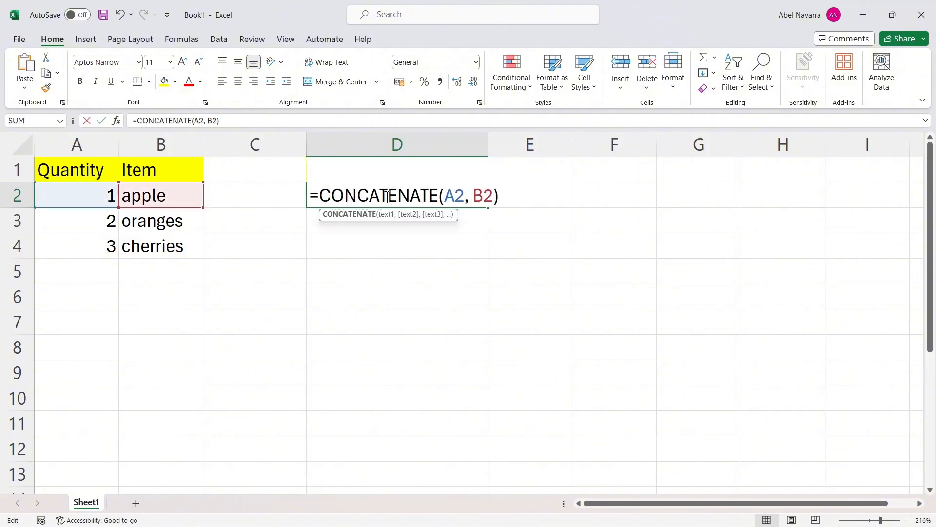
{"action": "left_click", "coordinate": [476, 196]}
{"action": "type", "text": "\""}
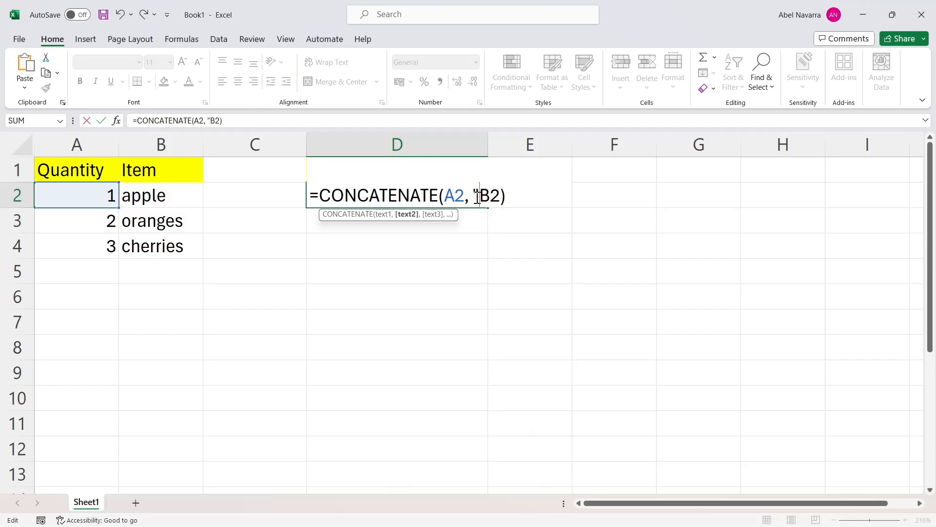
{"action": "type", "text": "\""}
{"action": "key", "text": "BackSpace"}
{"action": "type", "text": "\""}
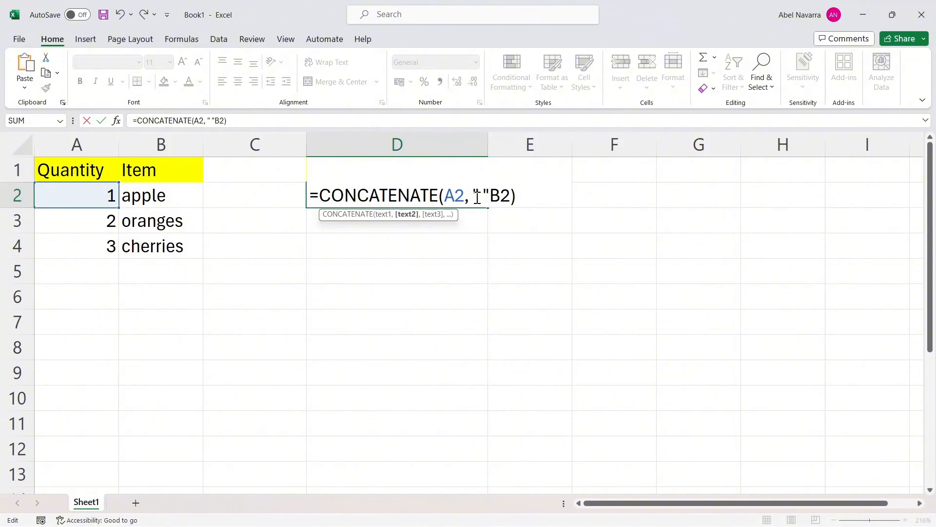
{"action": "type", "text": ","}
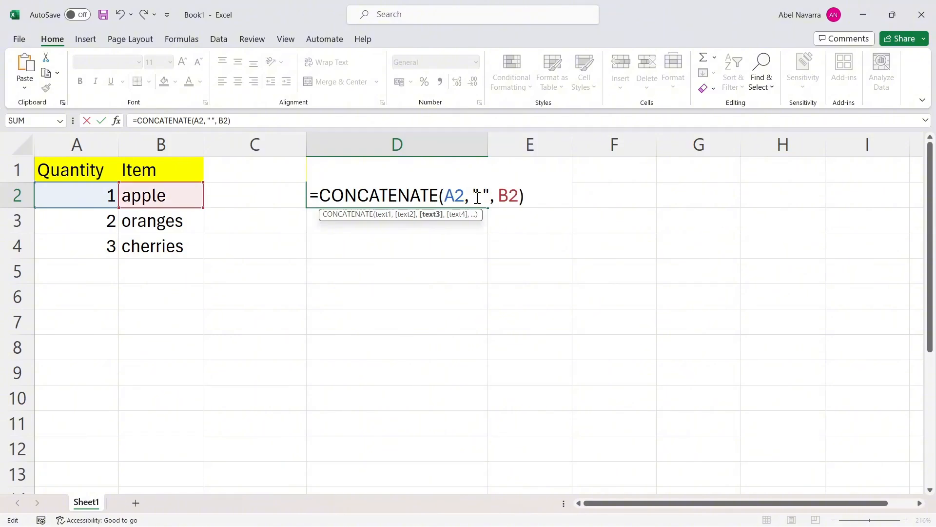
{"action": "key", "text": "Return"}
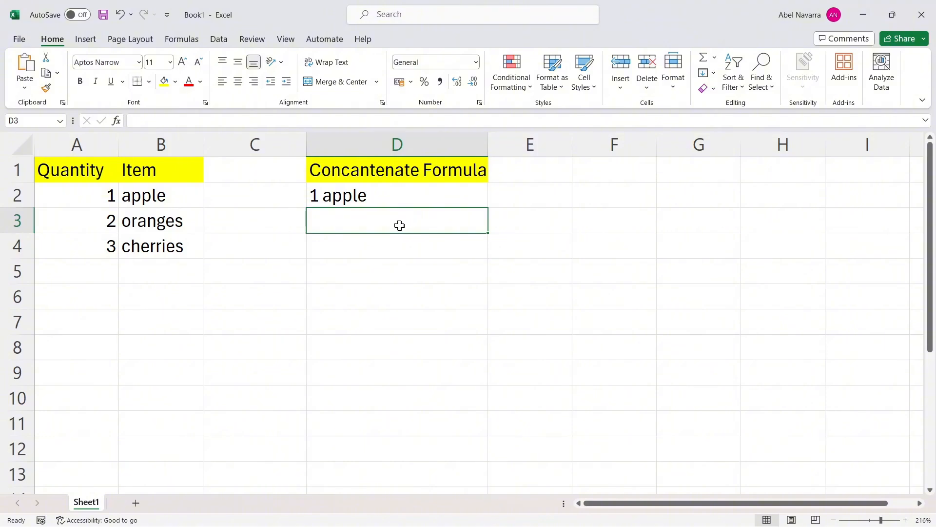
Enter =CONCATENATE(A3," ", B3) in cell D3 to join the oranges quantity and item with a space.
{"action": "type", "text": "="}
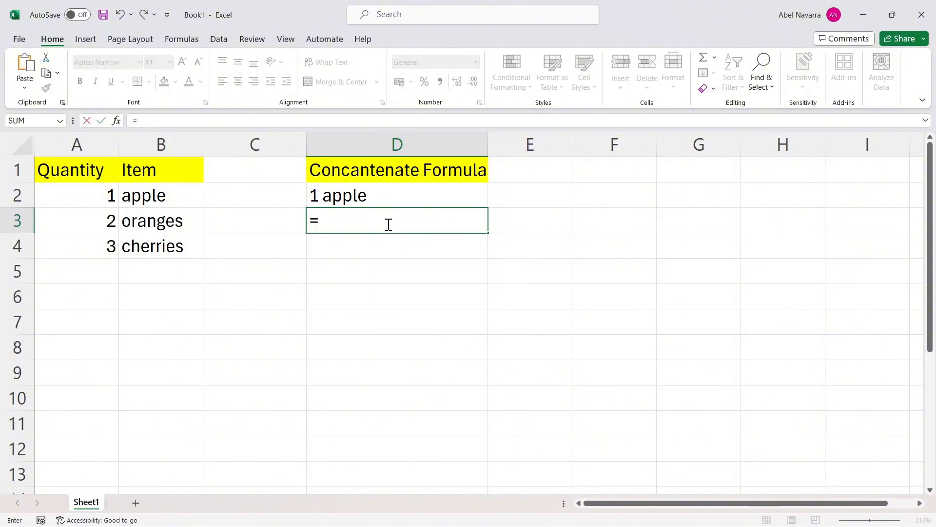
{"action": "type", "text": "CON"}
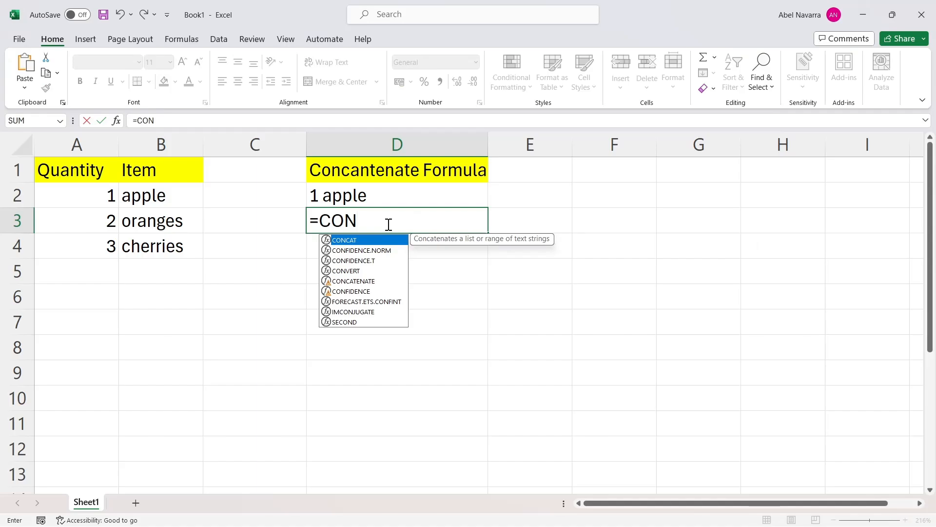
{"action": "type", "text": "CATENATE"}
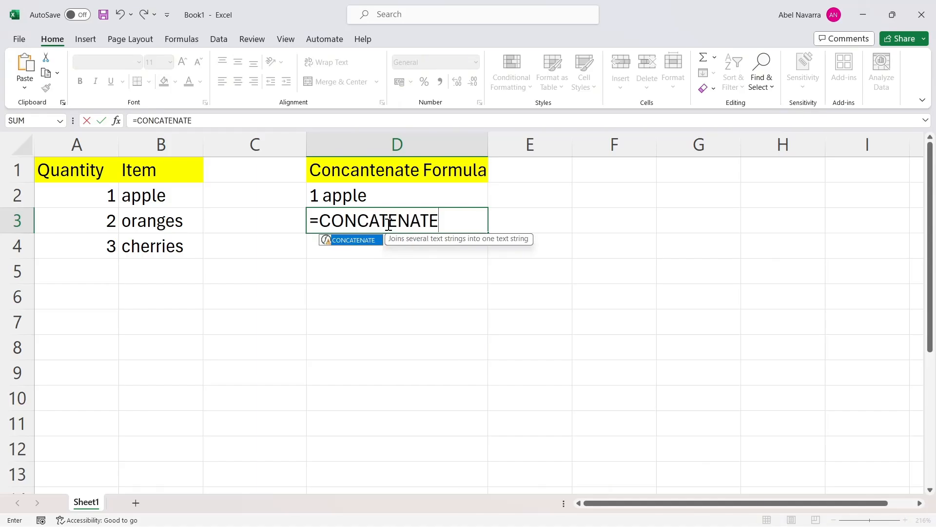
{"action": "type", "text": "(A3"}
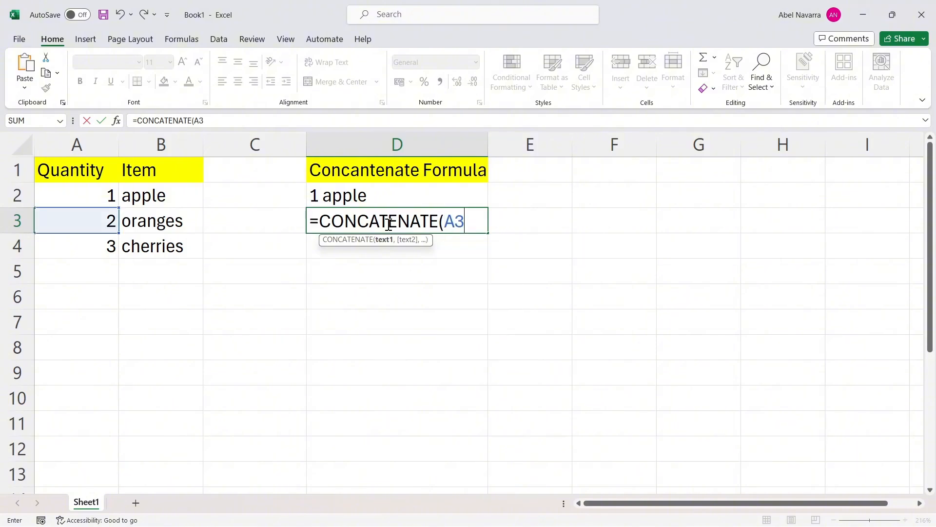
{"action": "type", "text": ",\" \""}
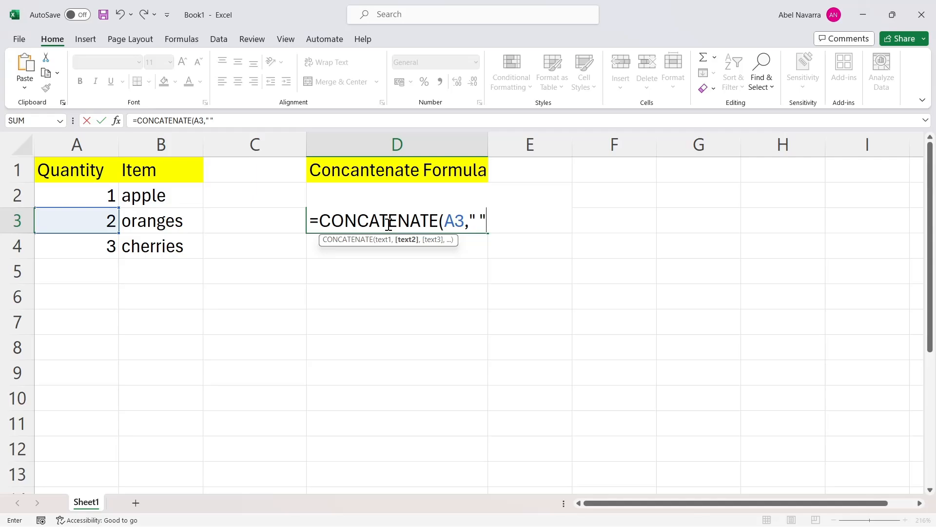
{"action": "type", "text": ","}
{"action": "type", "text": " B"}
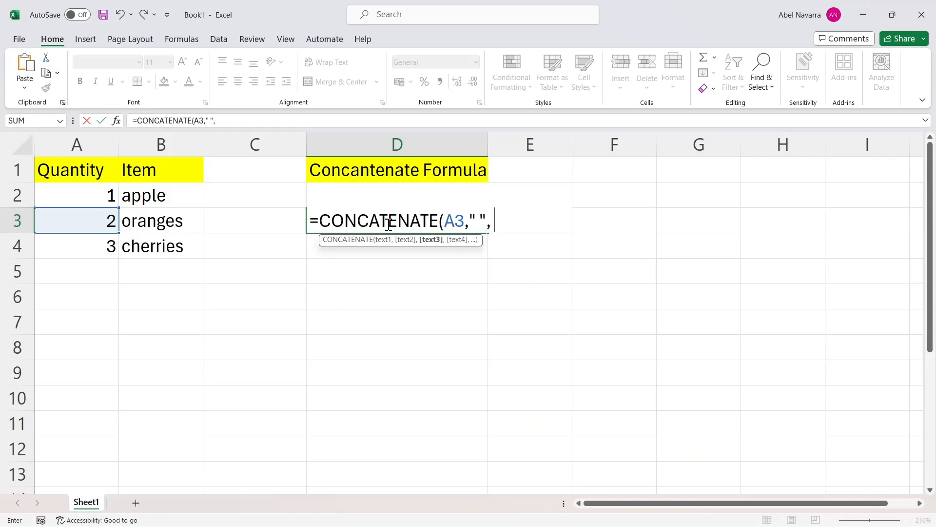
{"action": "type", "text": "3)"}
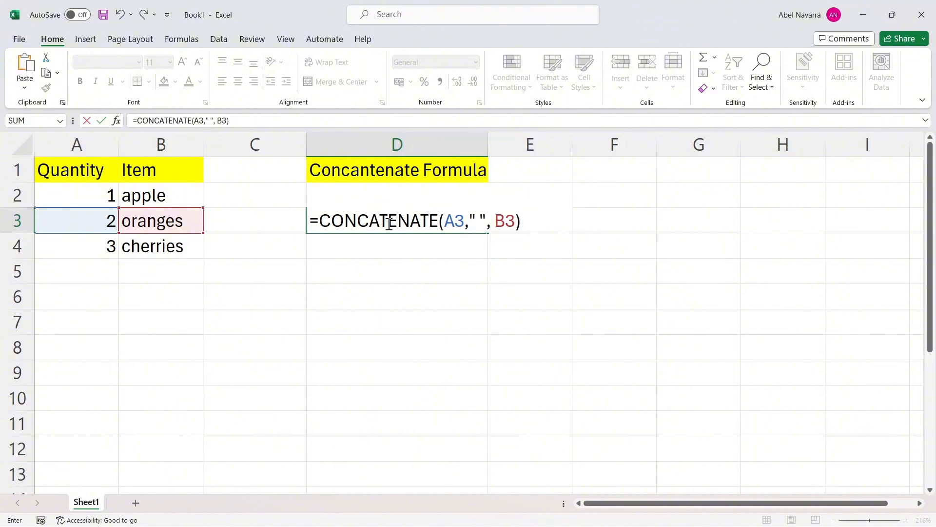
{"action": "key", "text": "Return"}
Enter =CONCATENATE(A4," ", B4) in cell D4 to join the cherries quantity and item with a space.
{"action": "type", "text": "\\"}
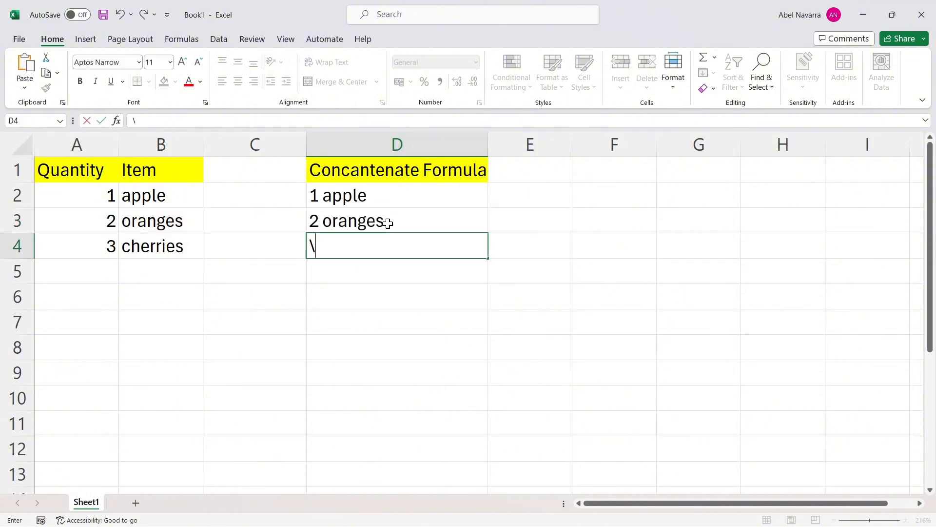
{"action": "key", "text": "BackSpace"}
{"action": "type", "text": "=CONCATE"}
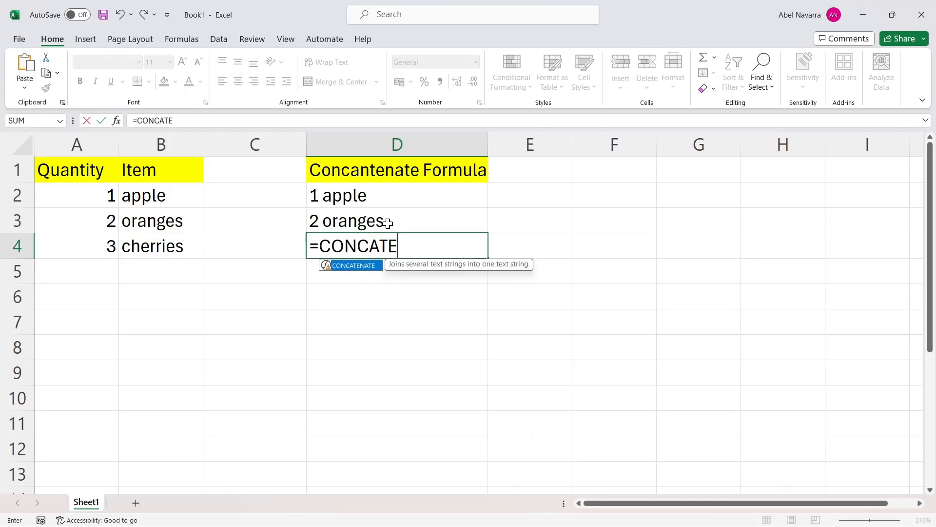
{"action": "type", "text": "NATE"}
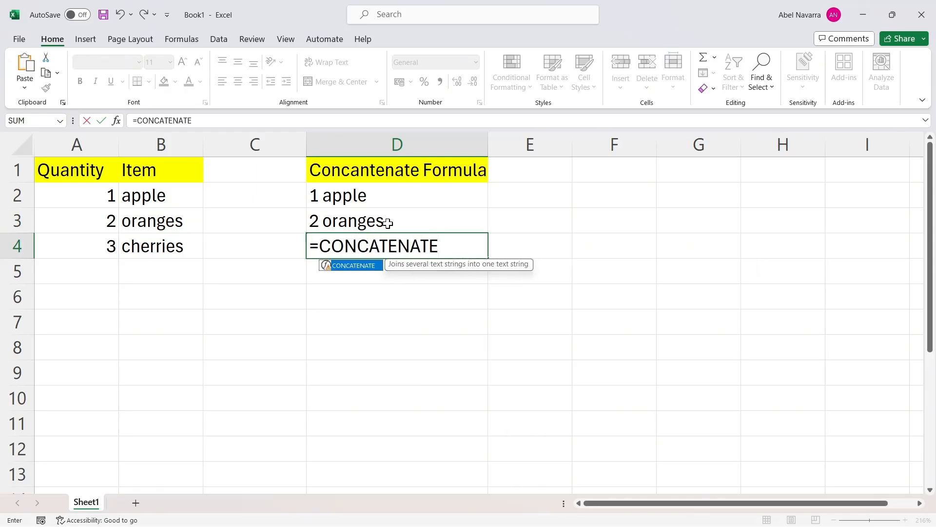
{"action": "type", "text": "(A"}
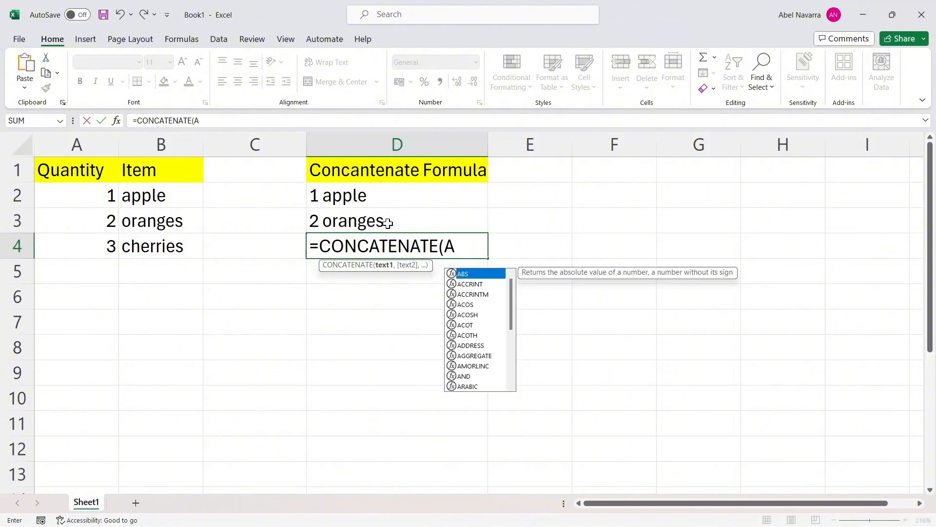
{"action": "type", "text": "4"}
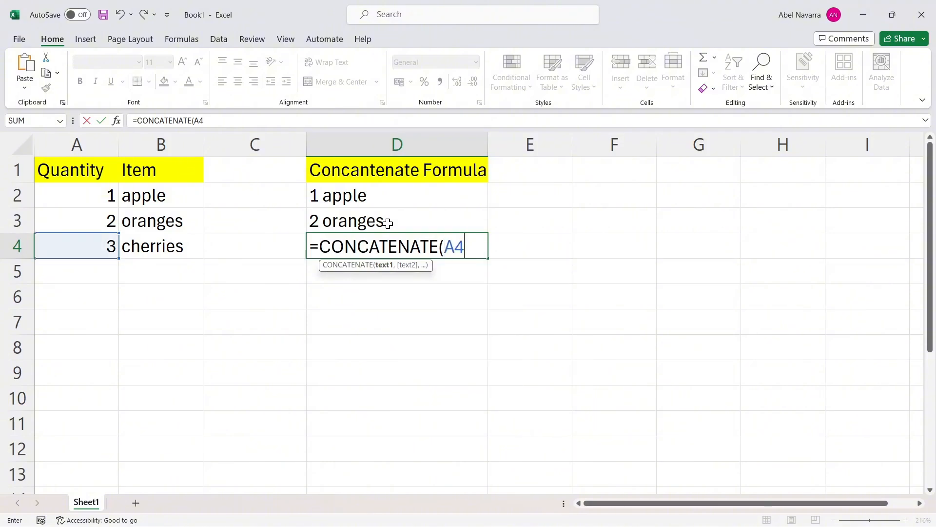
{"action": "type", "text": ",\""}
{"action": "key", "text": "BackSpace"}
{"action": "key", "text": "BackSpace"}
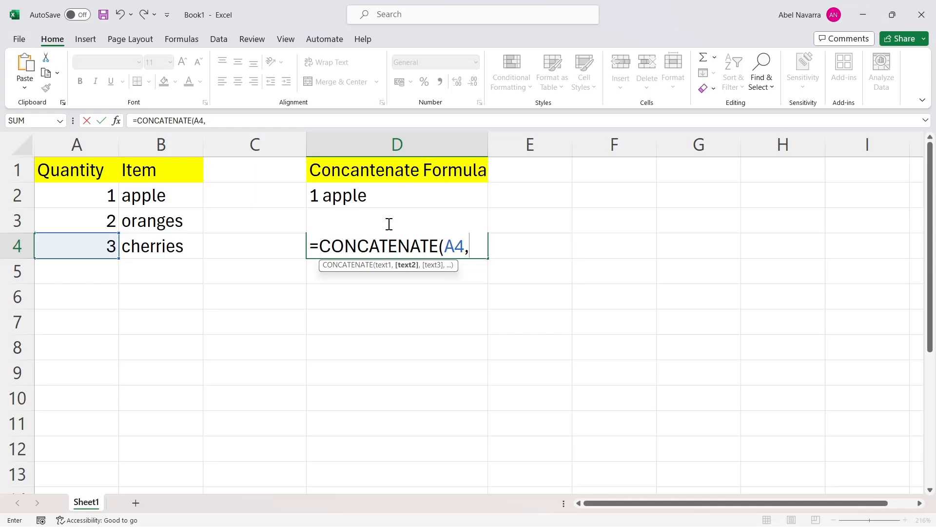
{"action": "type", "text": "\" \","}
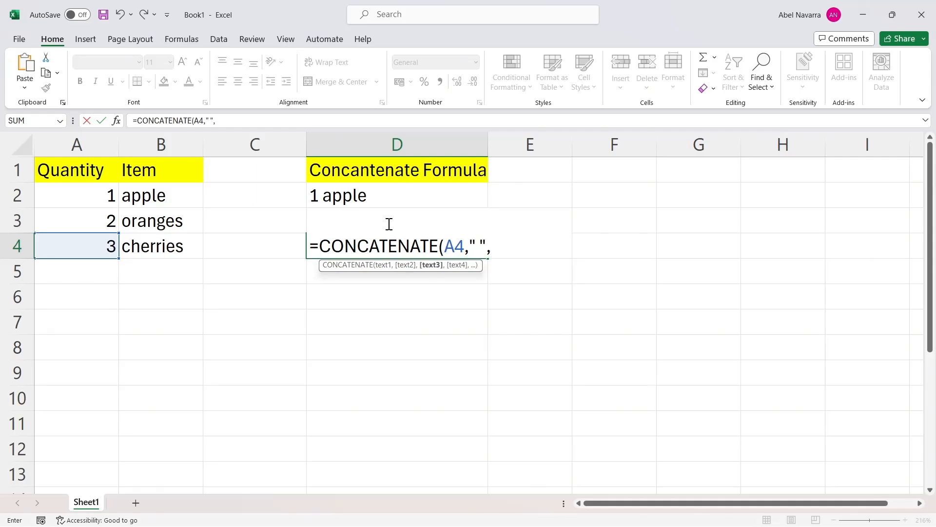
{"action": "type", "text": " B4)"}
{"action": "key", "text": "Return"}
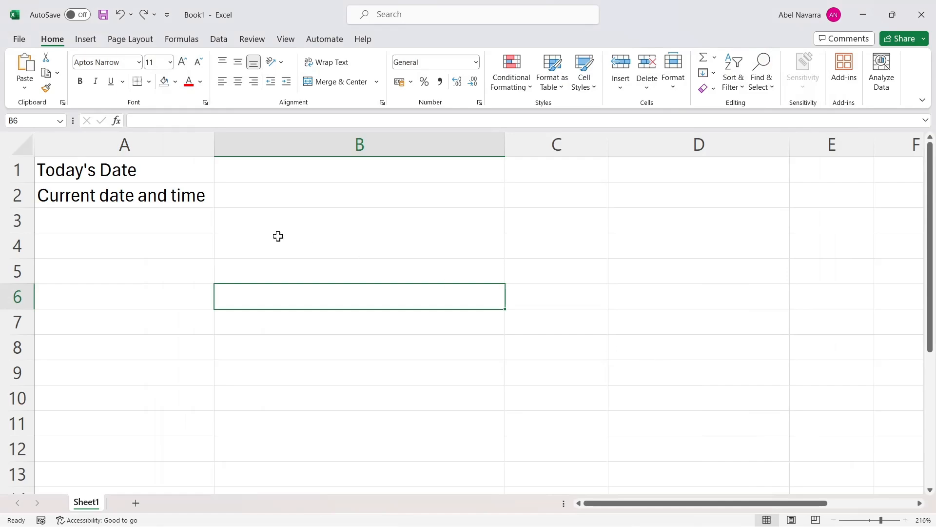
Enter =TODAY() in cell B1 beside the "Today's Date" label.
{"action": "left_click", "coordinate": [167, 166]}
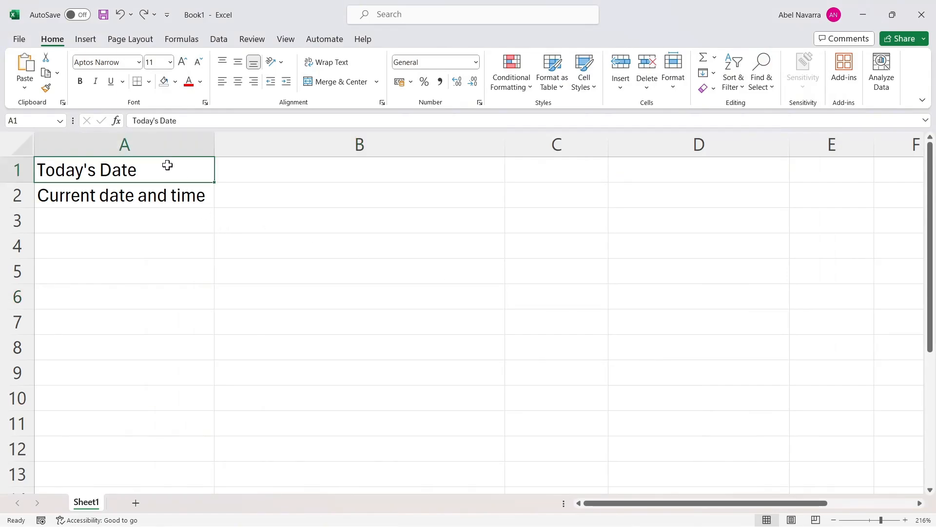
{"action": "left_click", "coordinate": [160, 193]}
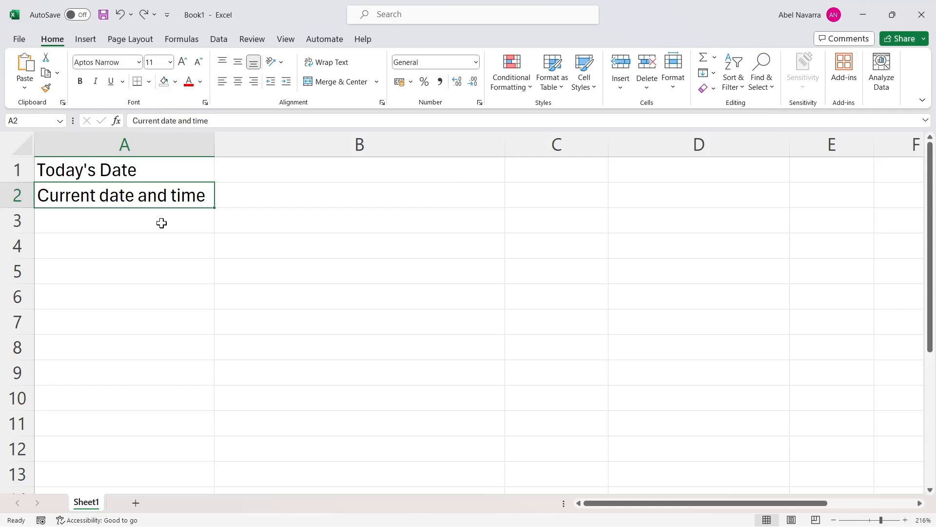
{"action": "double_click", "coordinate": [324, 170]}
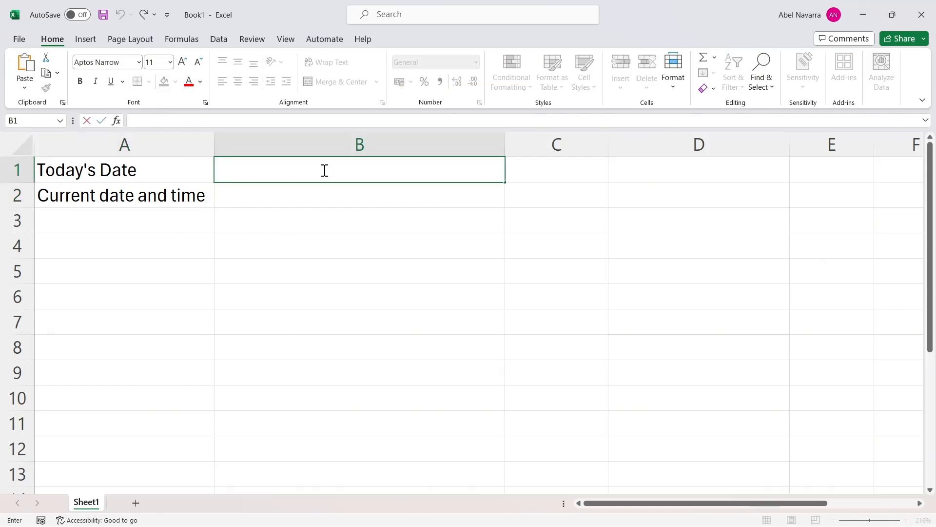
{"action": "type", "text": "=TO"}
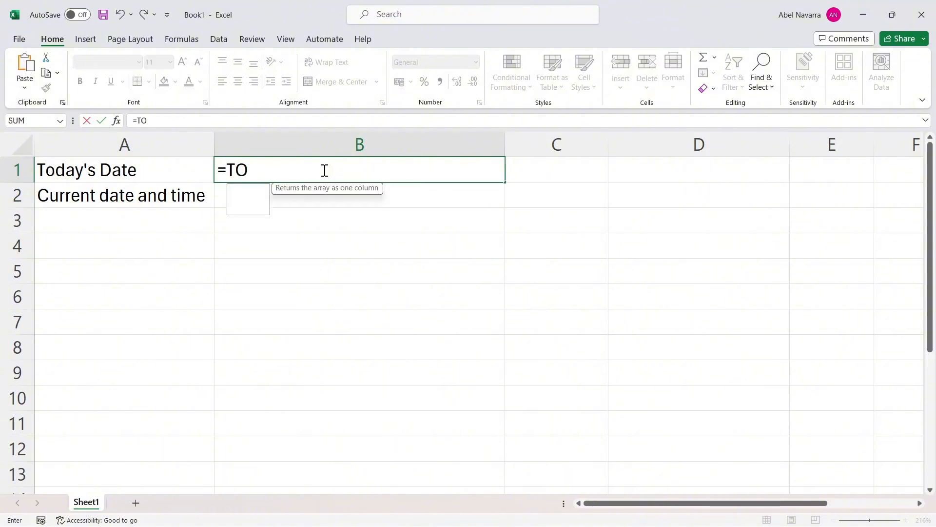
{"action": "type", "text": "DAY()"}
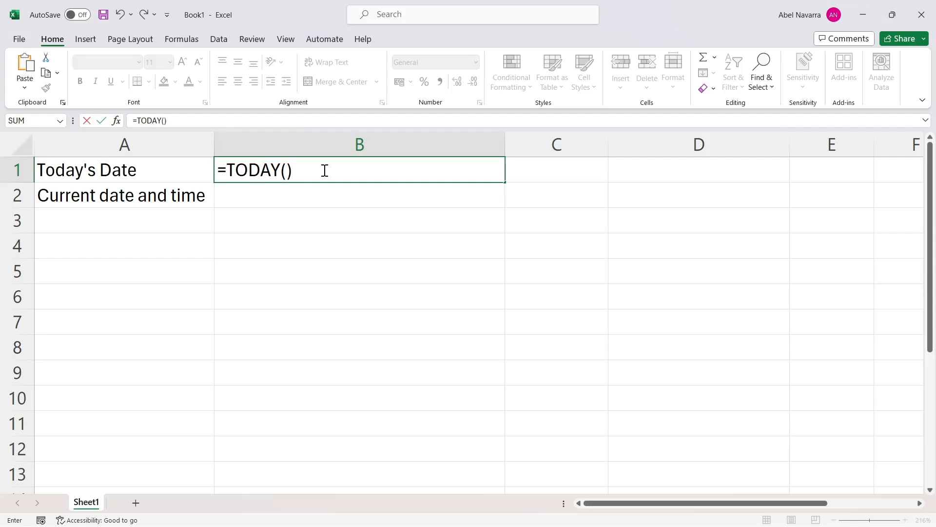
{"action": "key", "text": "Return"}
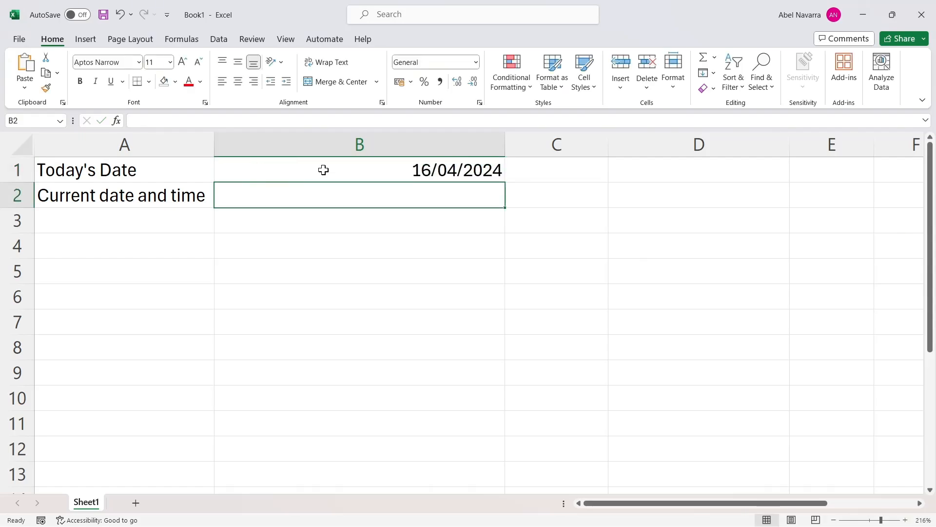
Enter =NOW() in cell B2 beside the "Current date and time" label.
{"action": "type", "text": "="}
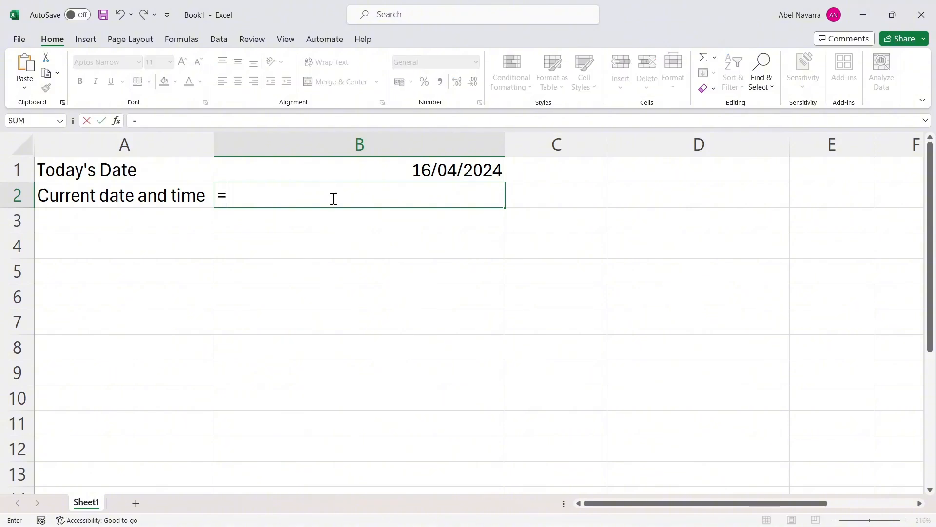
{"action": "type", "text": "NOW"}
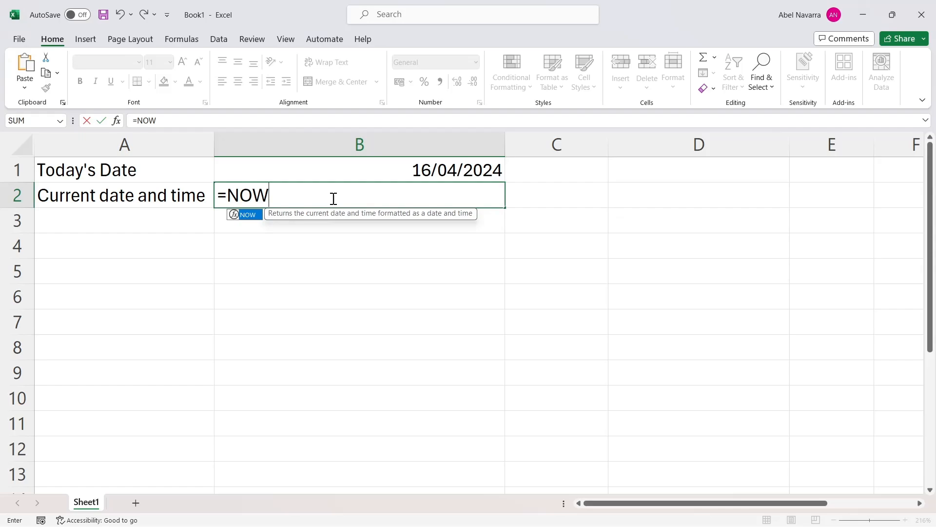
{"action": "type", "text": "()"}
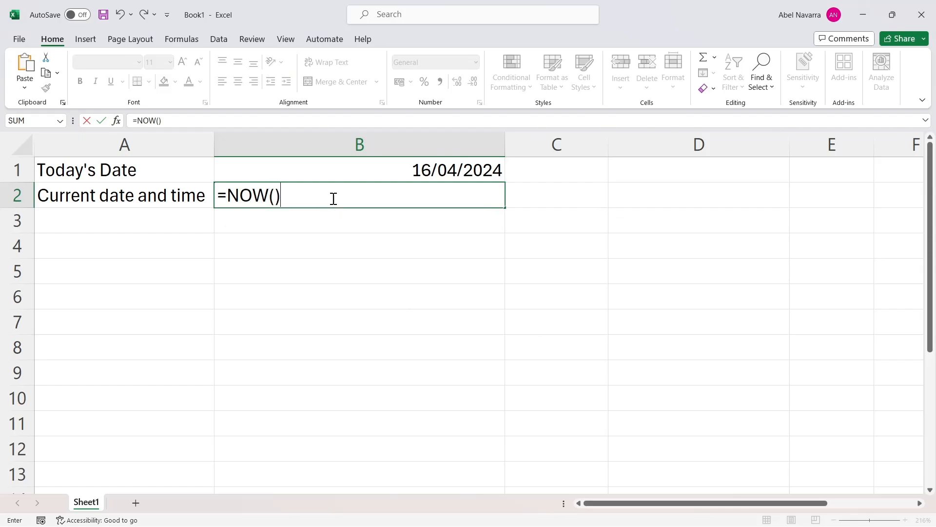
{"action": "key", "text": "Return"}
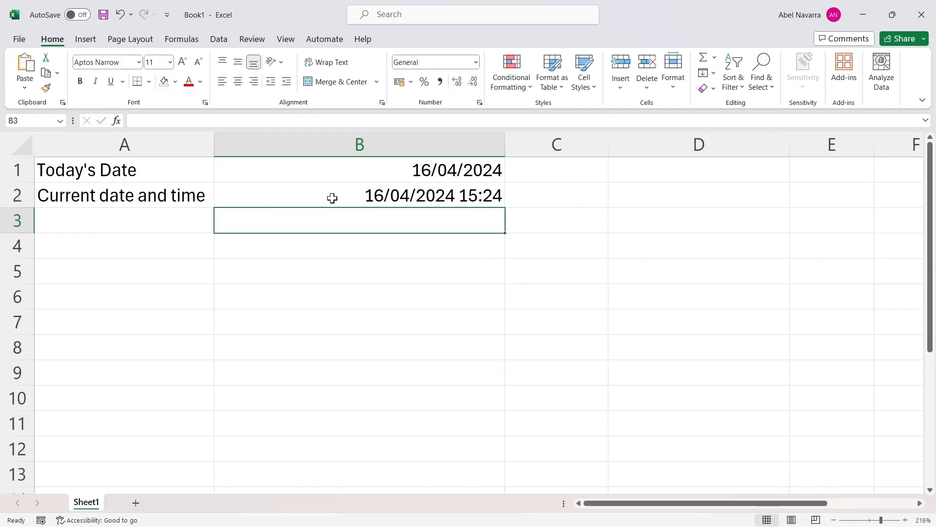